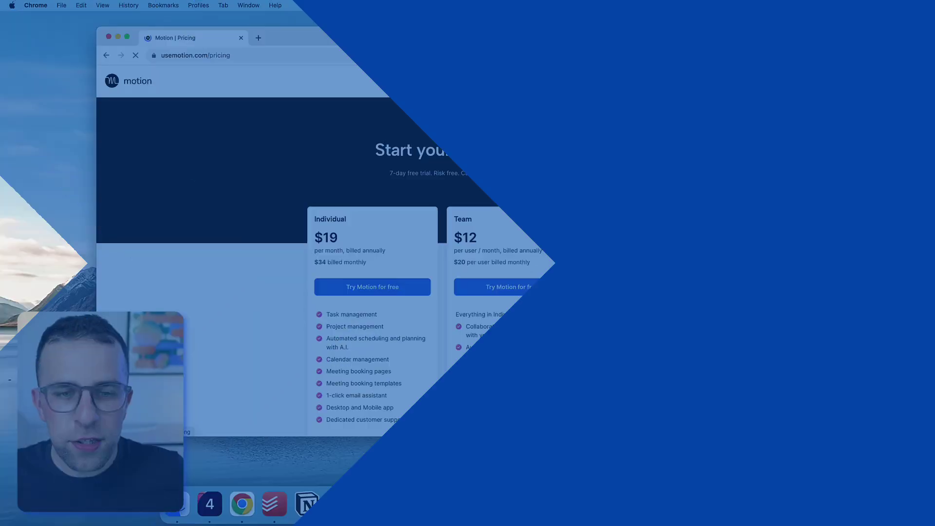
Examine the prices and features of the Individual and Team plans on the Motion pricing page
scroll(503, 248, down, 3)
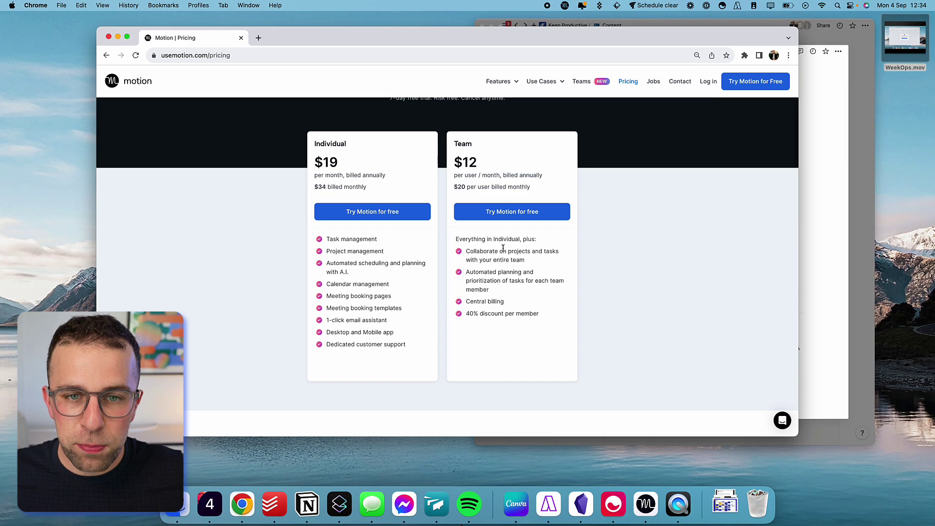
scroll(504, 248, up, 1)
scroll(503, 250, down, 1)
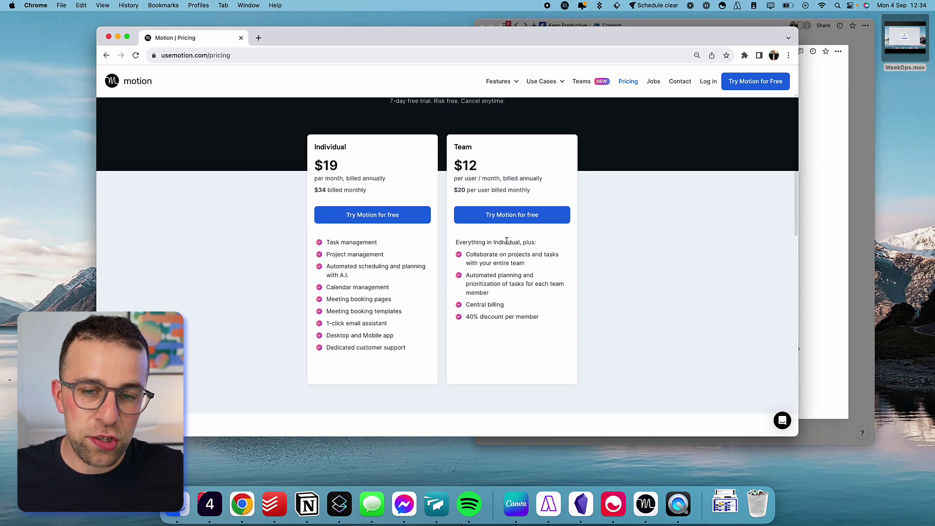
scroll(507, 240, up, 2)
scroll(507, 238, up, 2)
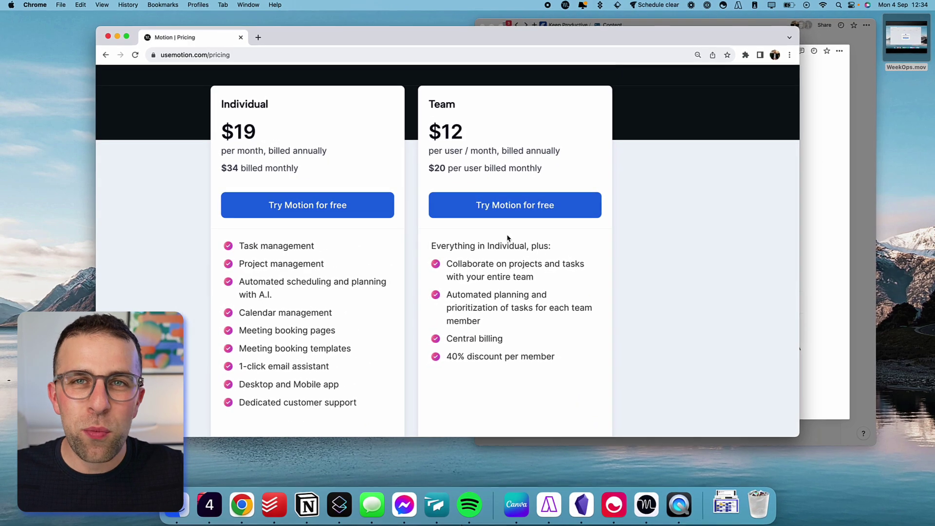
scroll(506, 238, left, 2)
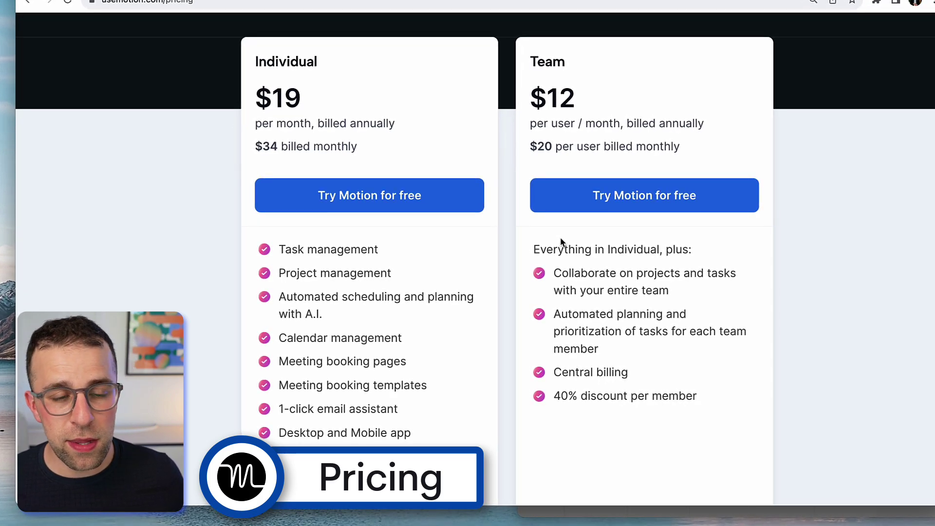
scroll(463, 215, up, 1)
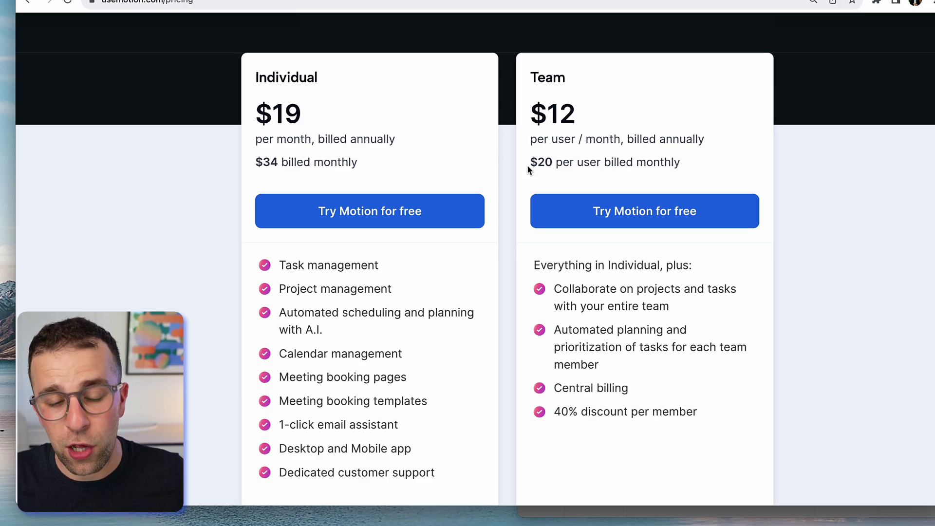
scroll(528, 169, down, 1)
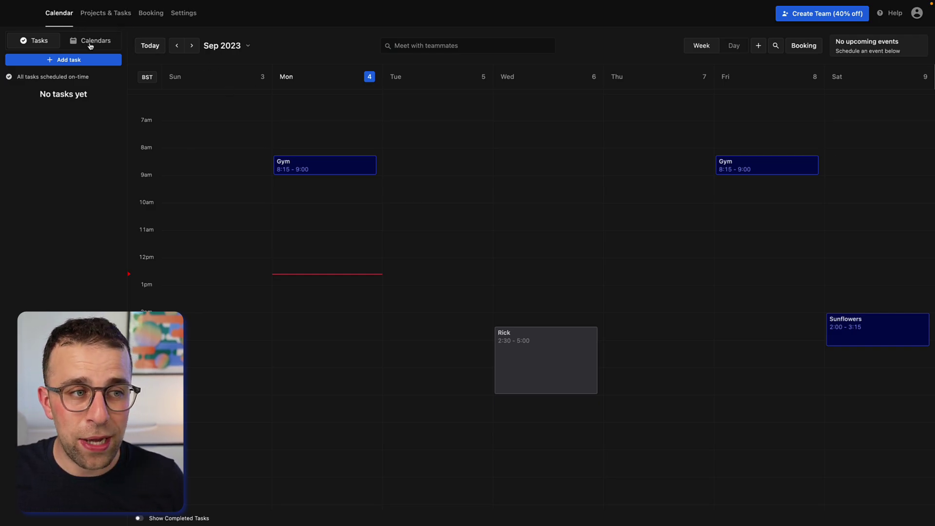
Block out Monday, Sep 4 from 9:45 AM to 12:45 PM in the week calendar and make the new entry a task
scroll(384, 193, up, 1)
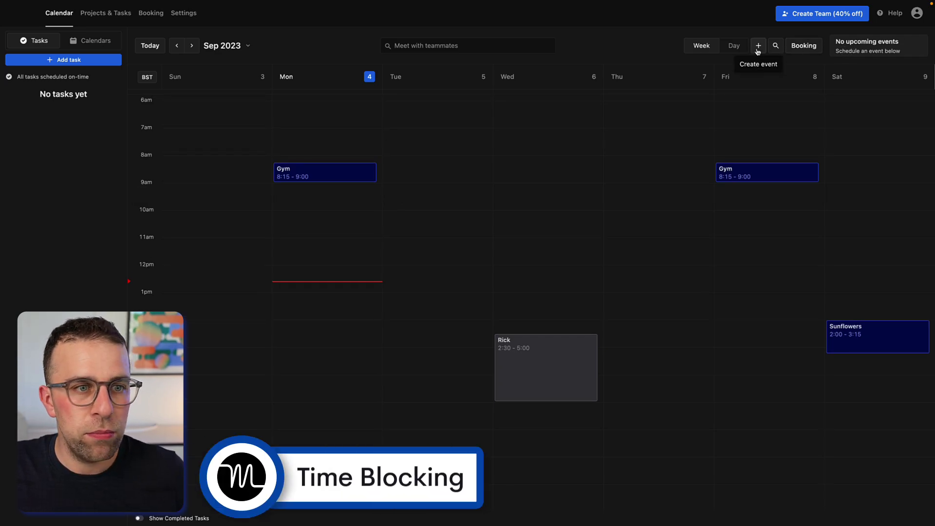
drag(325, 205, 328, 283)
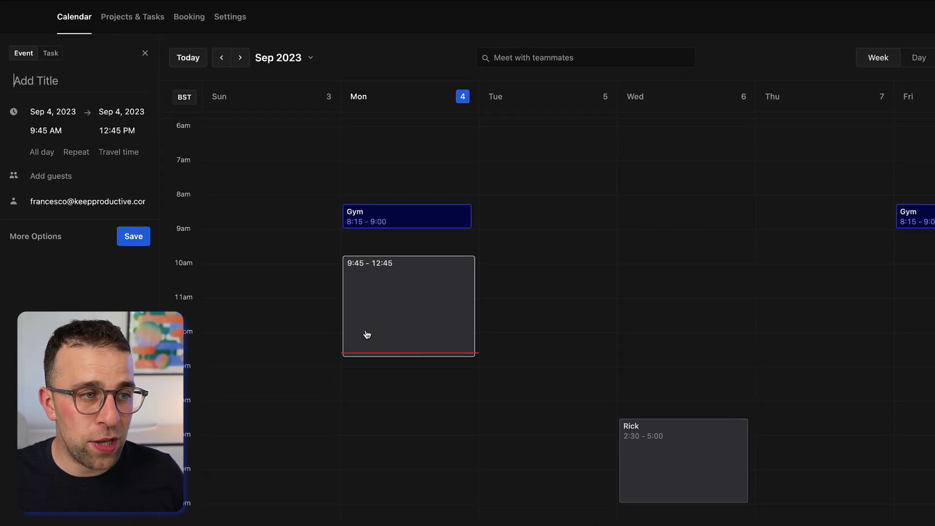
click(52, 53)
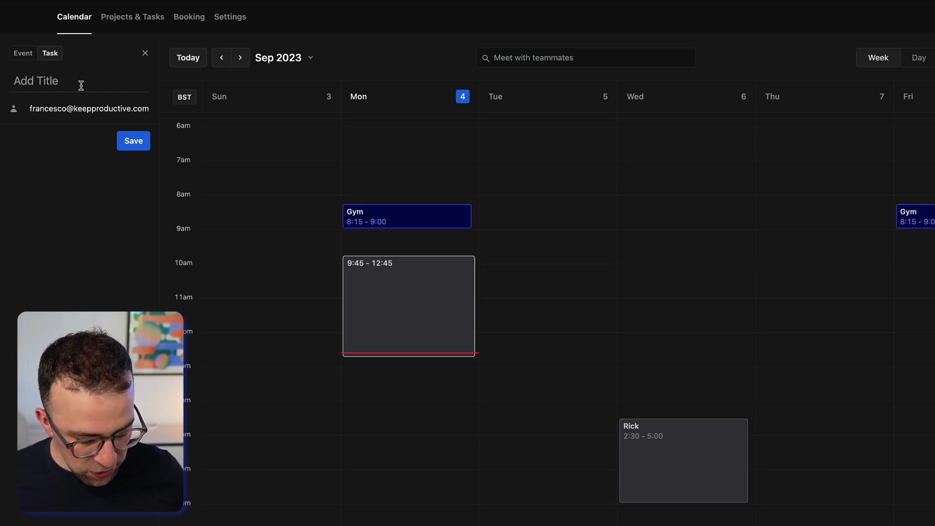
Title the new task "Record YouTube" and save it
text(Record ouTu)
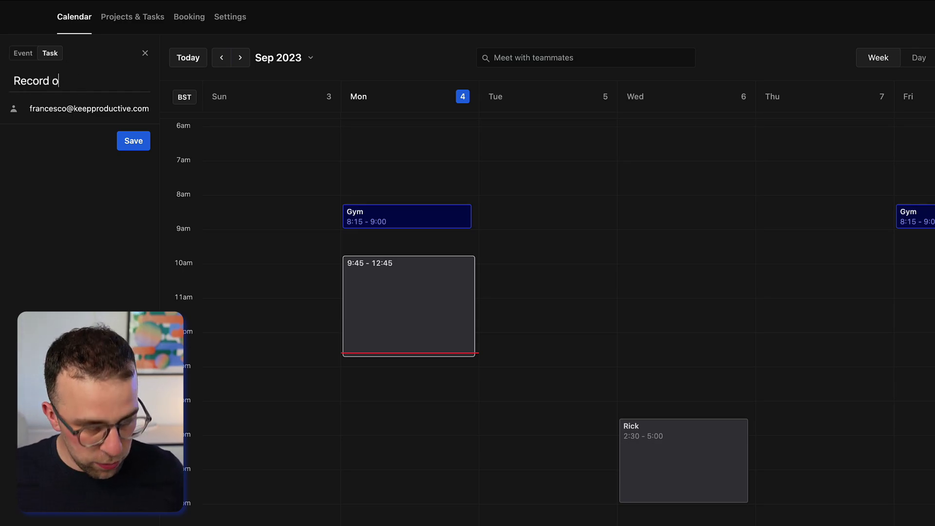
key(BackSpace)
key(BackSpace)
key(BackSpace)
key(BackSpace)
text(UY)
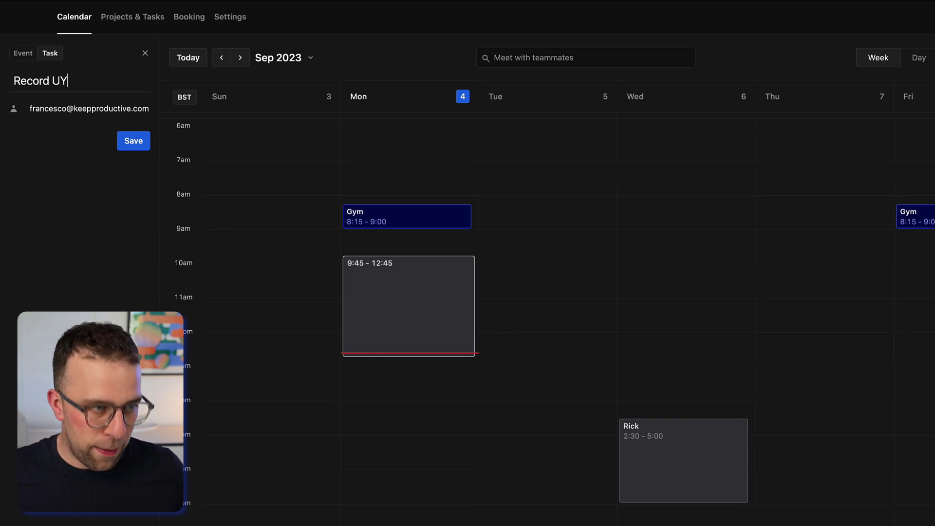
key(BackSpace)
key(BackSpace)
text(YouTube)
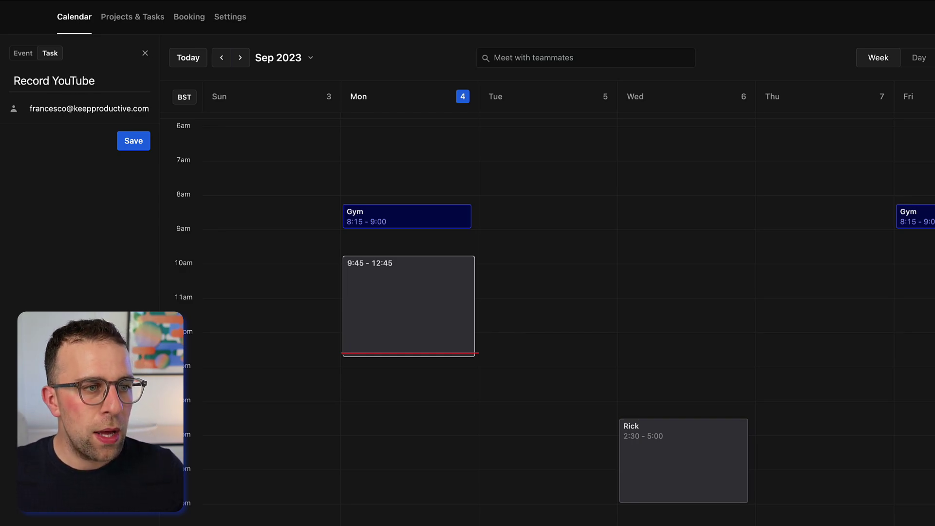
click(131, 141)
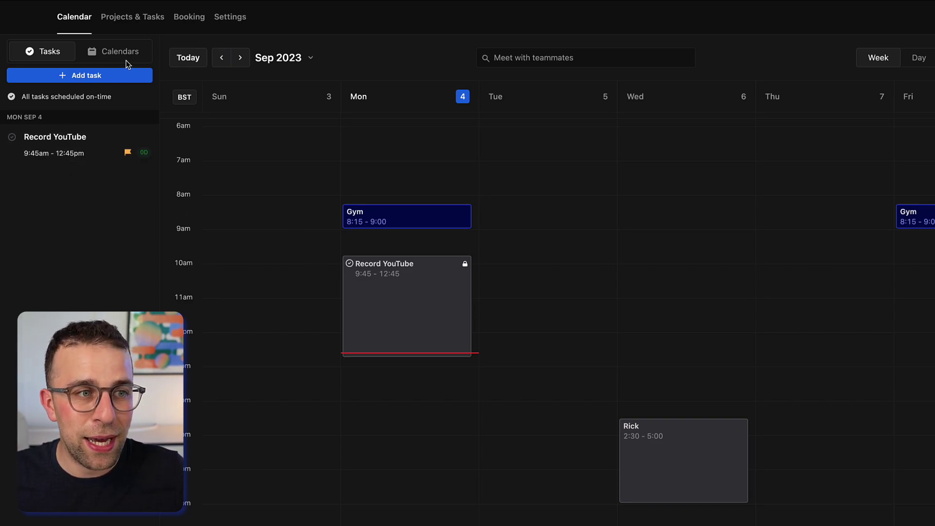
Look at the Record YouTube task in the Projects & Tasks list and return to the calendar
click(135, 23)
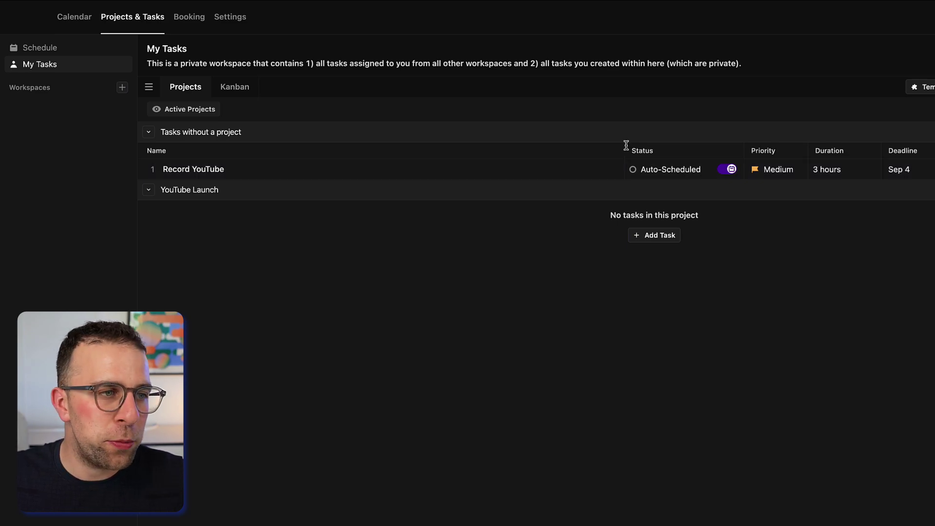
click(80, 19)
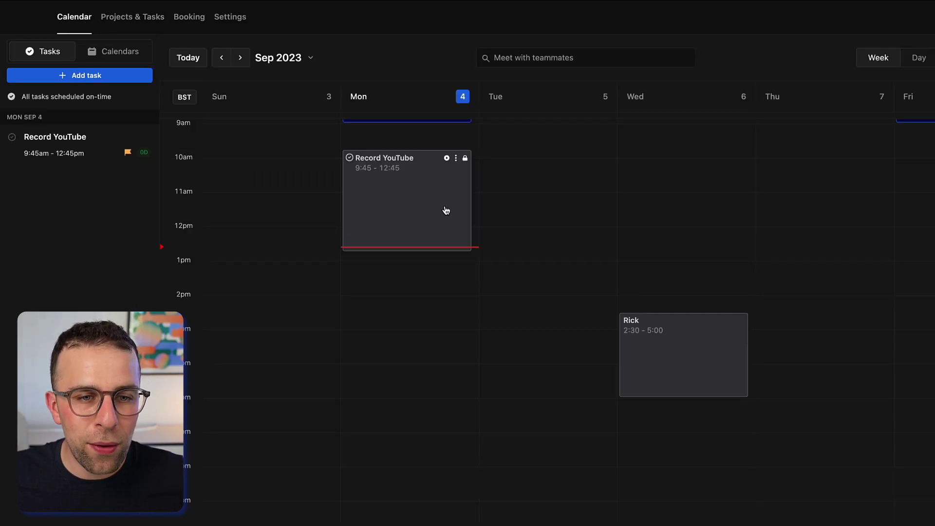
scroll(446, 211, up, 2)
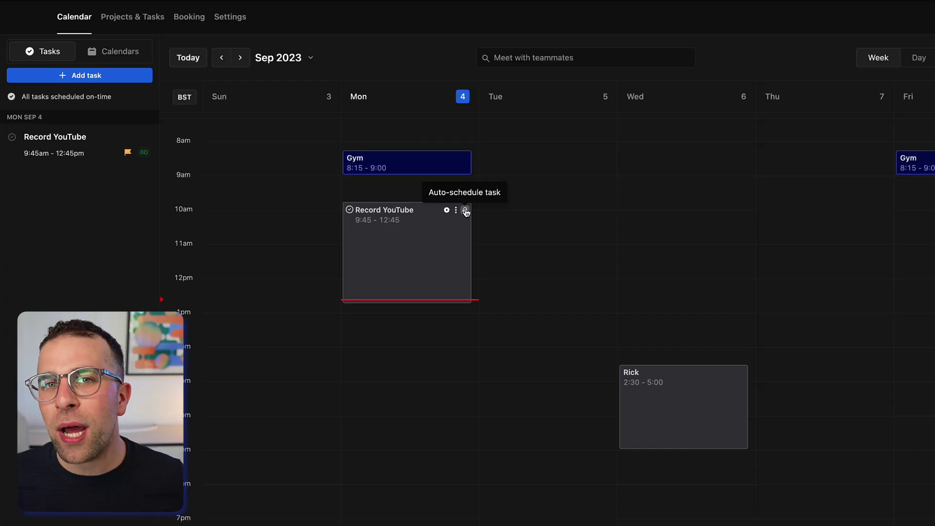
Open the Record YouTube task and allow it to split into chunks with a minimum chunk duration of 45 min
click(409, 274)
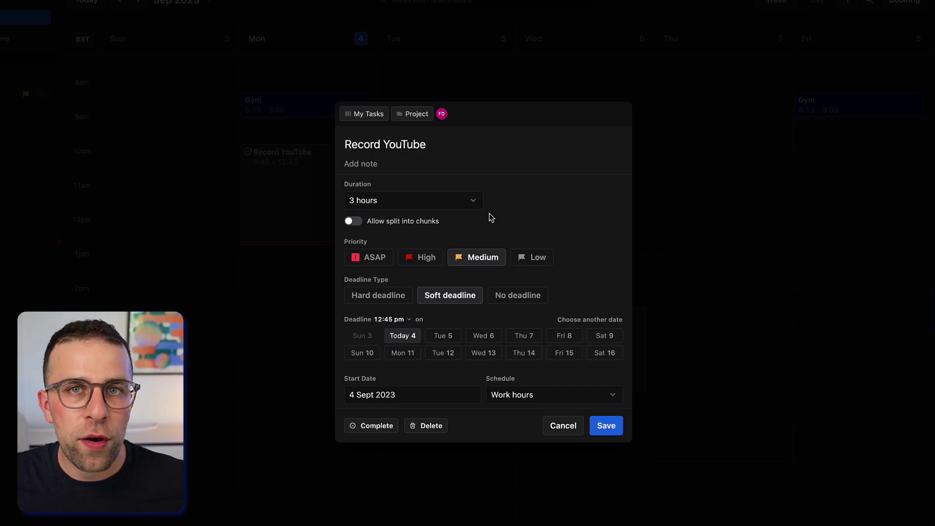
click(356, 225)
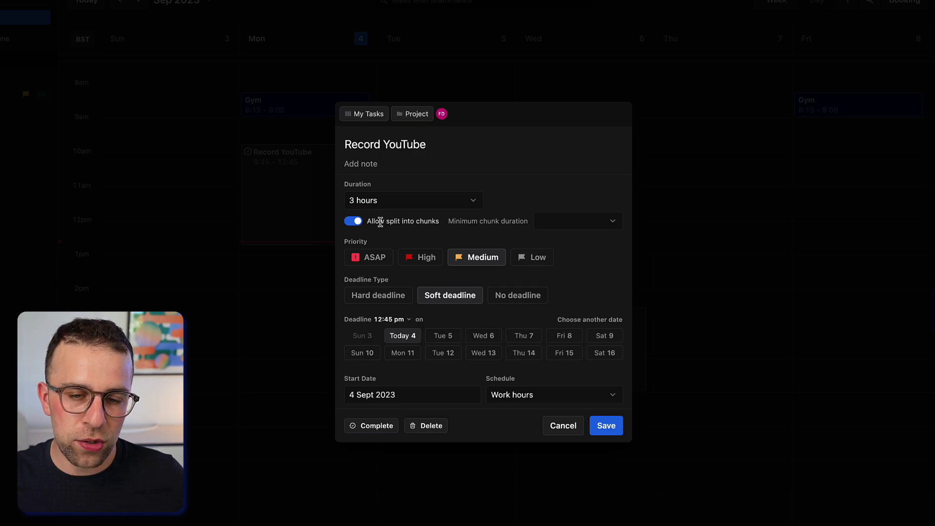
click(554, 223)
click(566, 288)
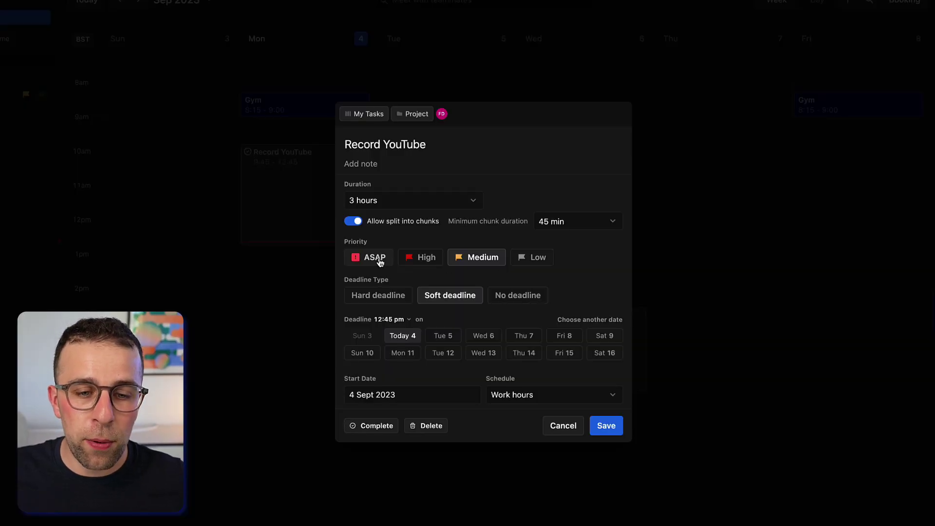
Set the Record YouTube task's priority to High and give it a soft deadline on Tue 5
click(428, 257)
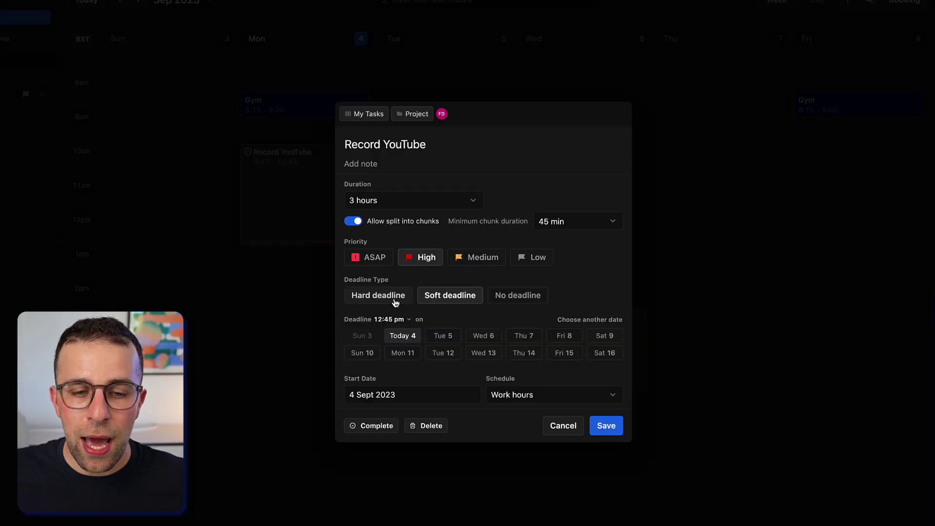
click(395, 298)
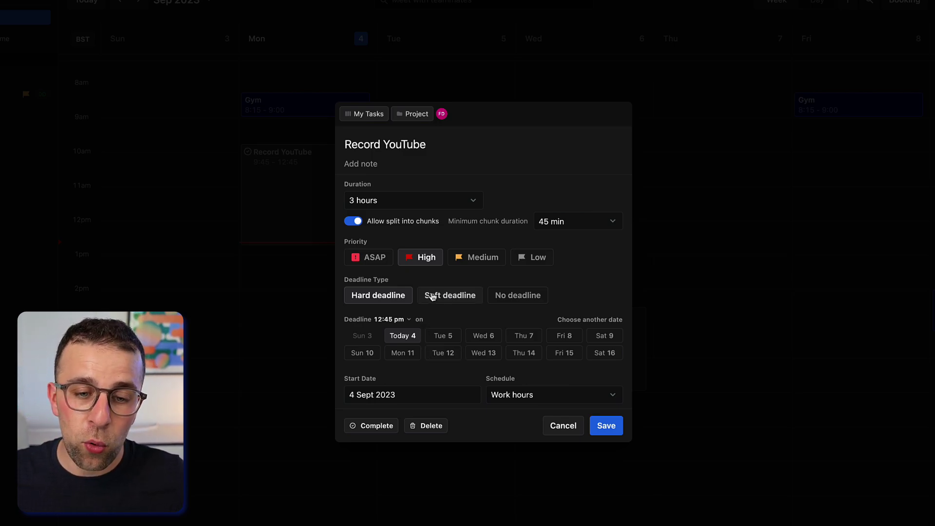
click(457, 298)
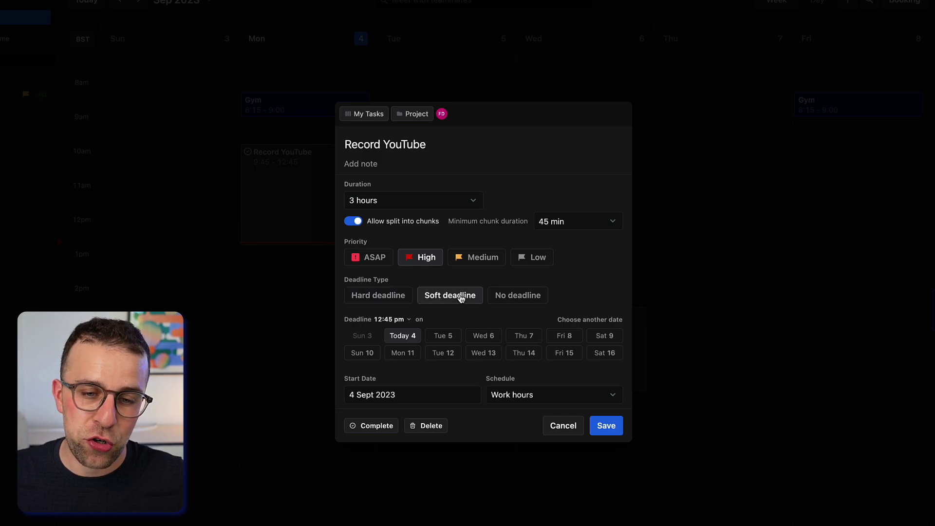
click(443, 337)
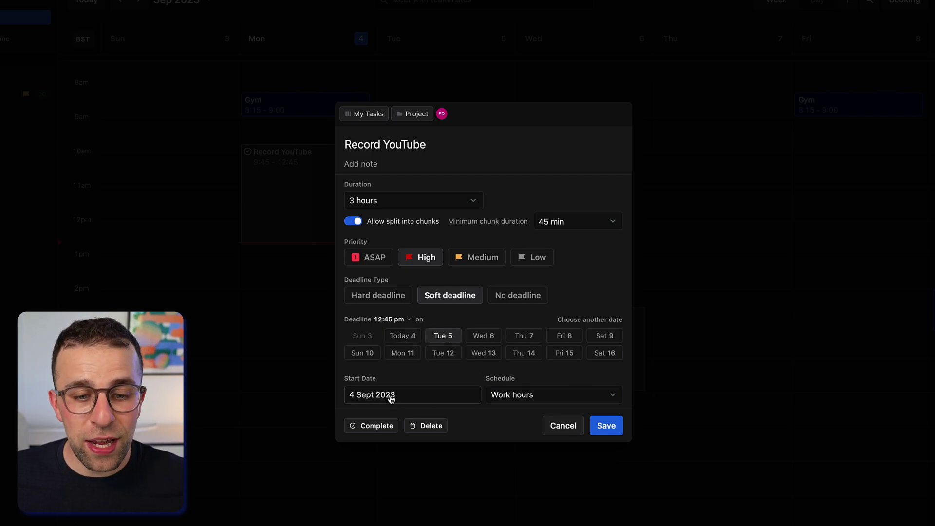
Save the Record YouTube task with the Work hours schedule and review its settings in the reopened task
click(534, 397)
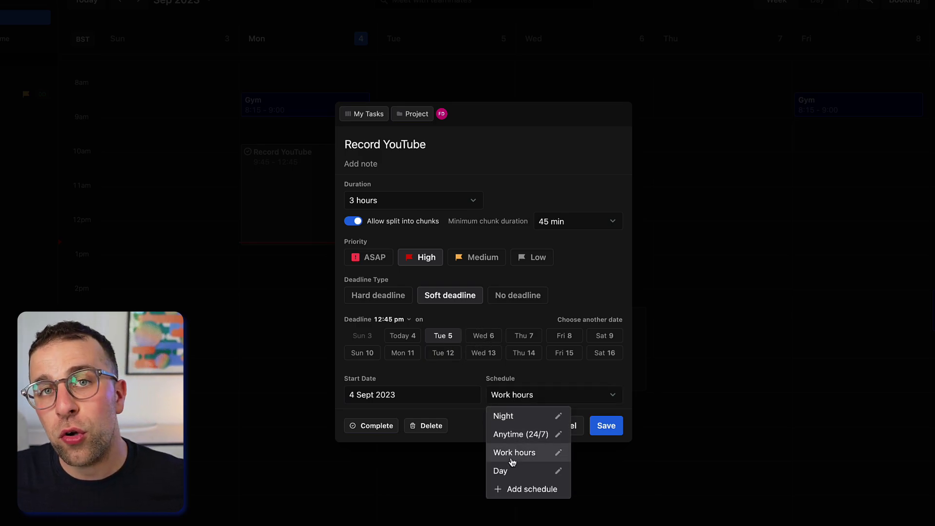
click(510, 371)
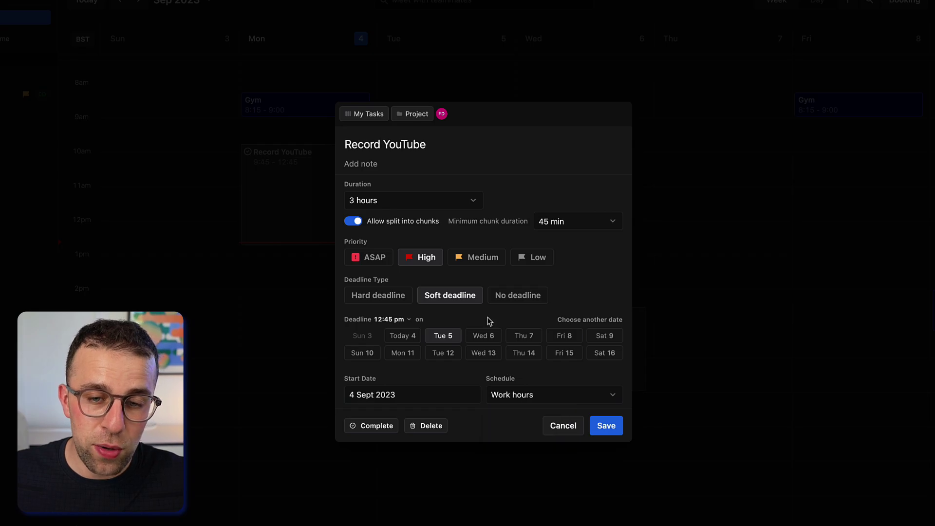
click(595, 427)
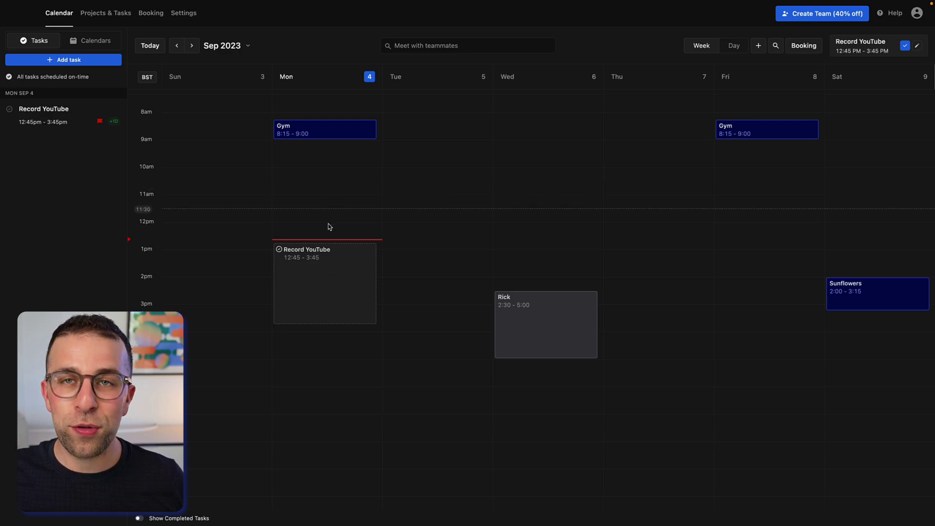
click(338, 265)
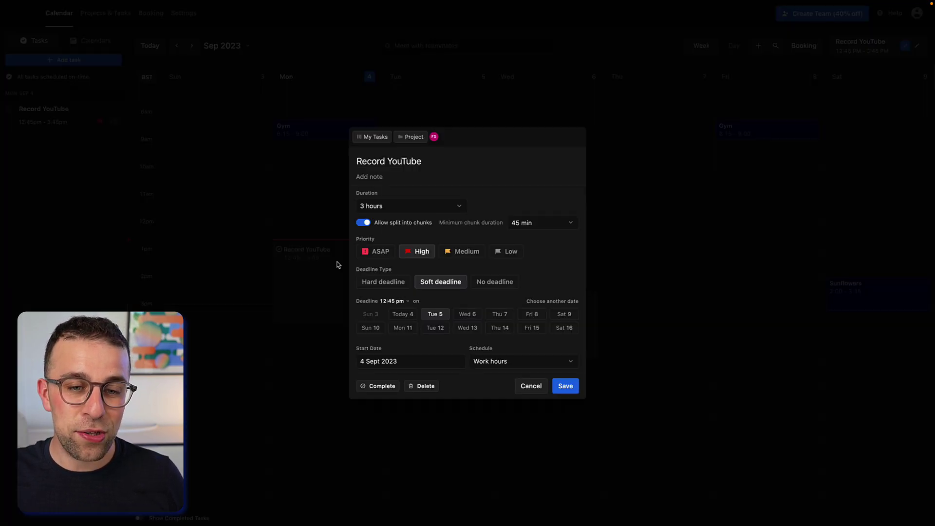
click(316, 276)
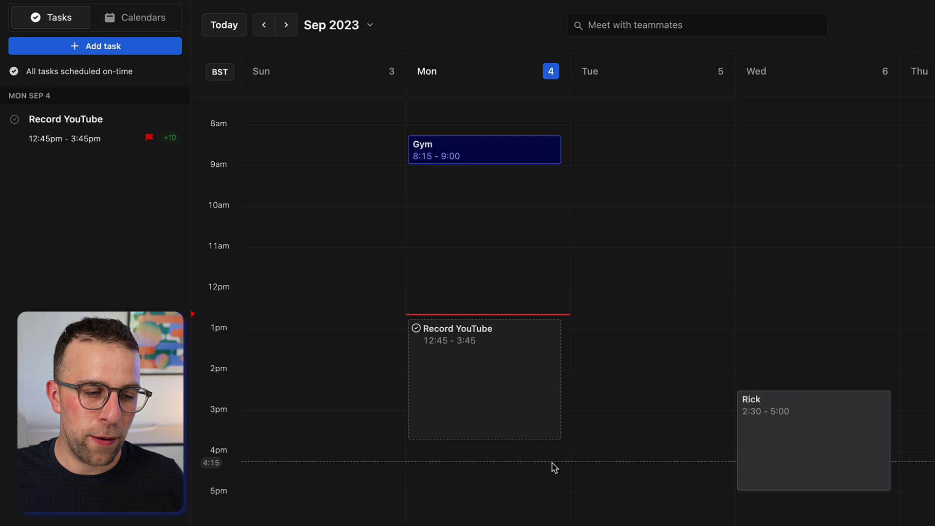
Add a task on Monday, Sep 4 from 3:00 to 4:30 PM, titled "Call" followed by the contact's first name
drag(552, 464, 559, 425)
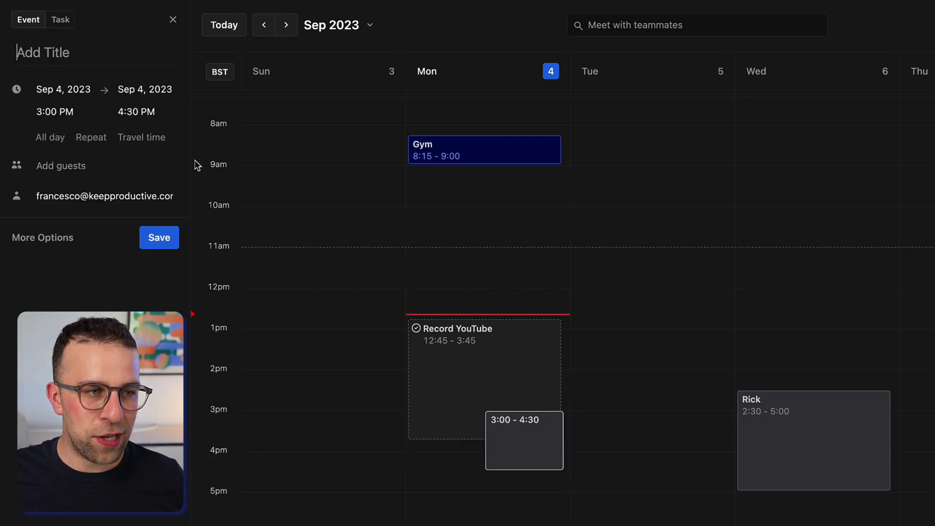
click(63, 28)
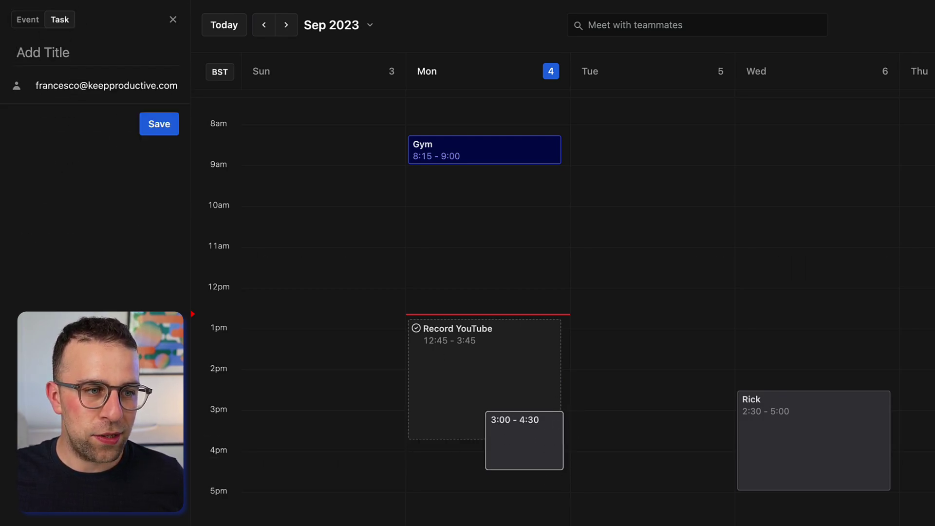
click(65, 54)
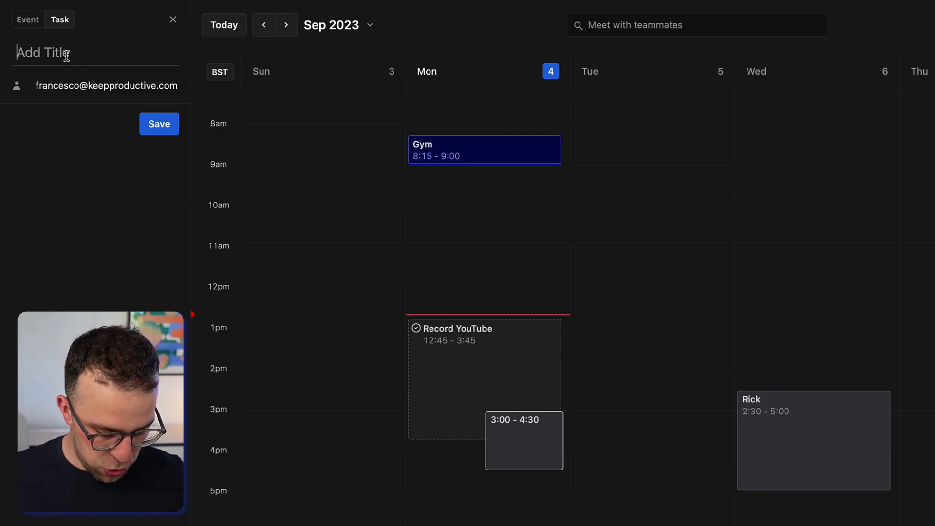
text(Call Bob)
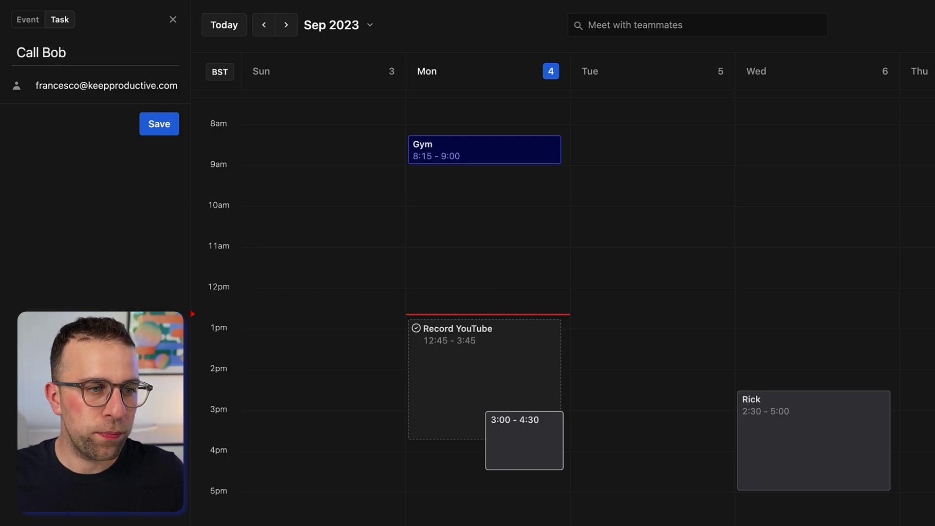
key(Return)
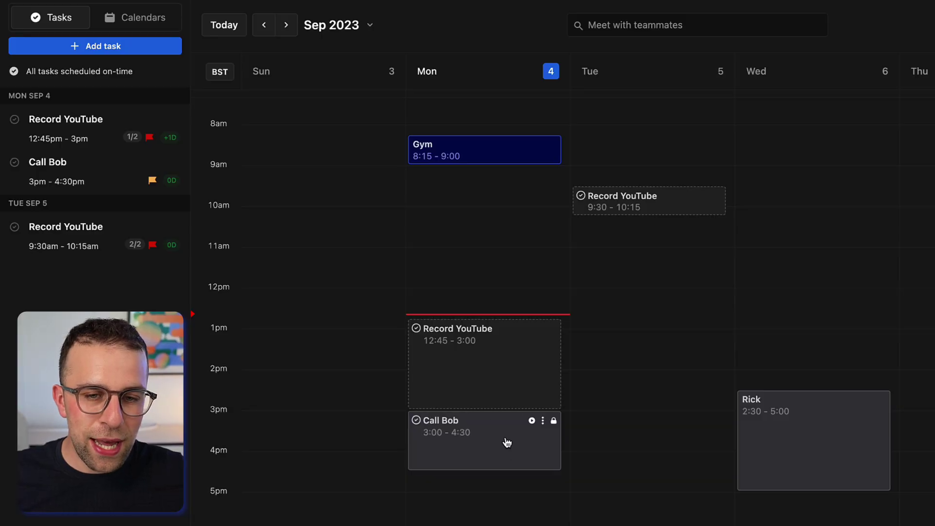
Set the Monday 3:00 to 4:30 call task to Low priority, to do within 2-3 weeks, and save it
click(507, 443)
click(752, 330)
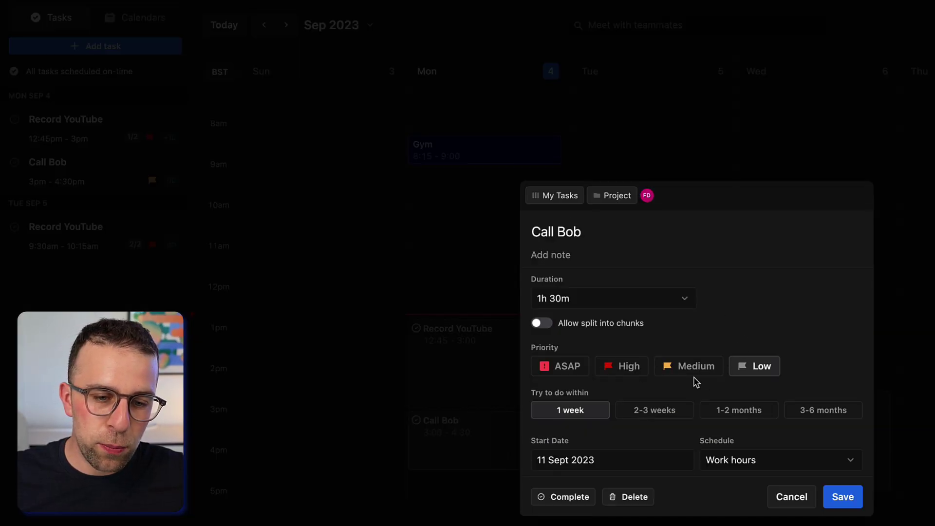
click(641, 410)
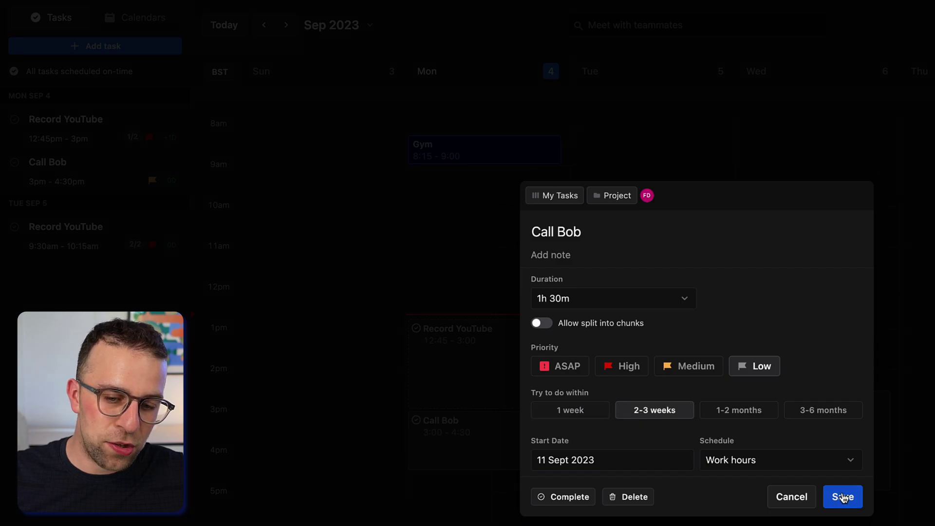
click(843, 497)
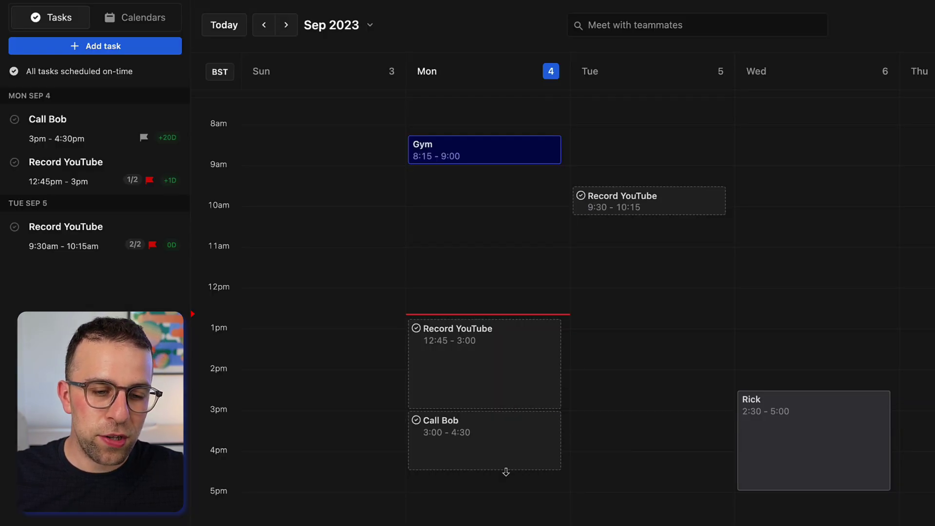
scroll(496, 472, up, 3)
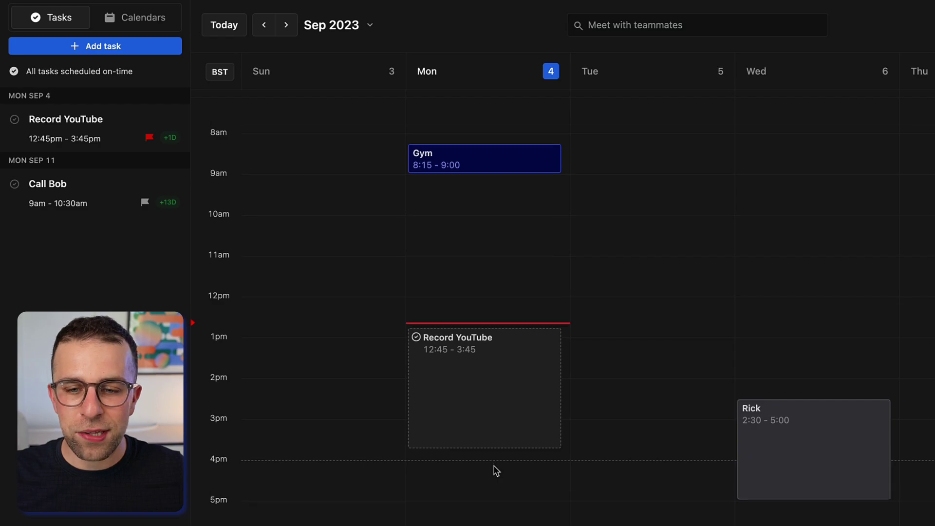
scroll(495, 471, down, 2)
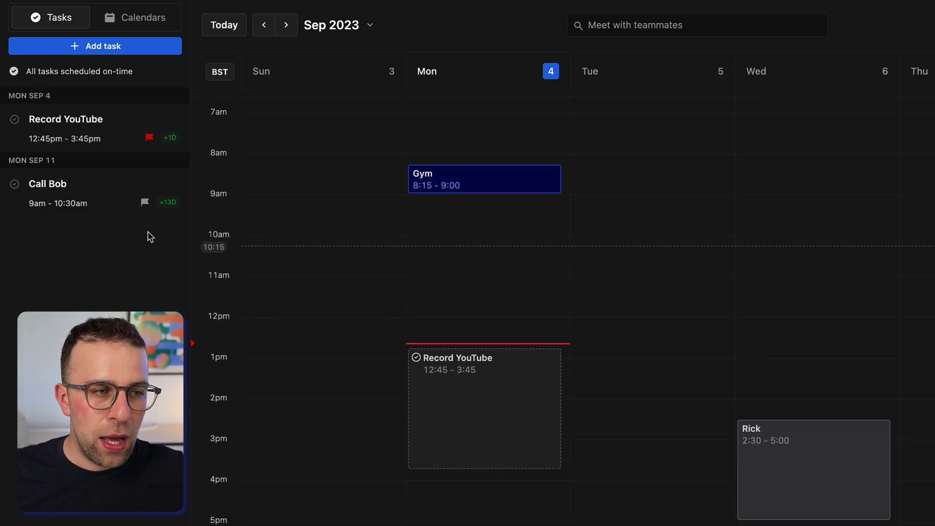
Raise the call task on Monday, Sep 11 to ASAP priority and save it
click(72, 194)
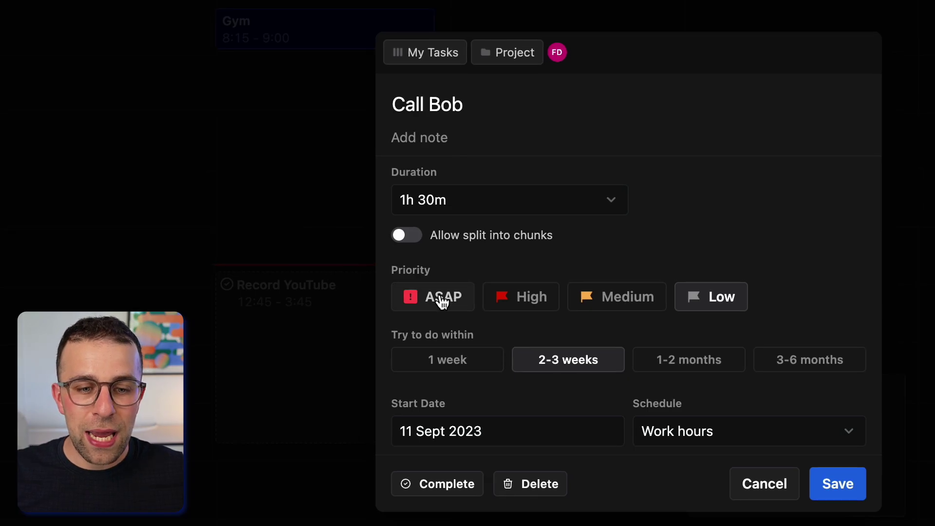
click(442, 299)
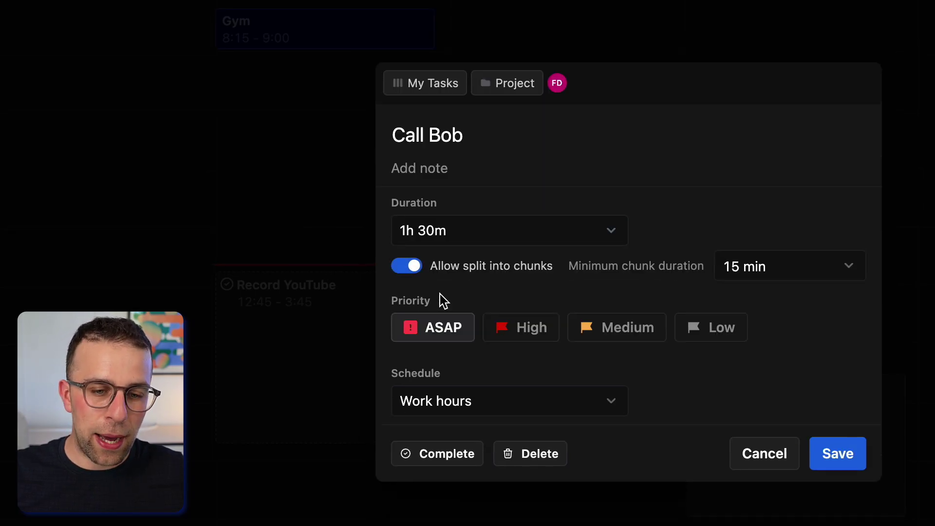
click(837, 453)
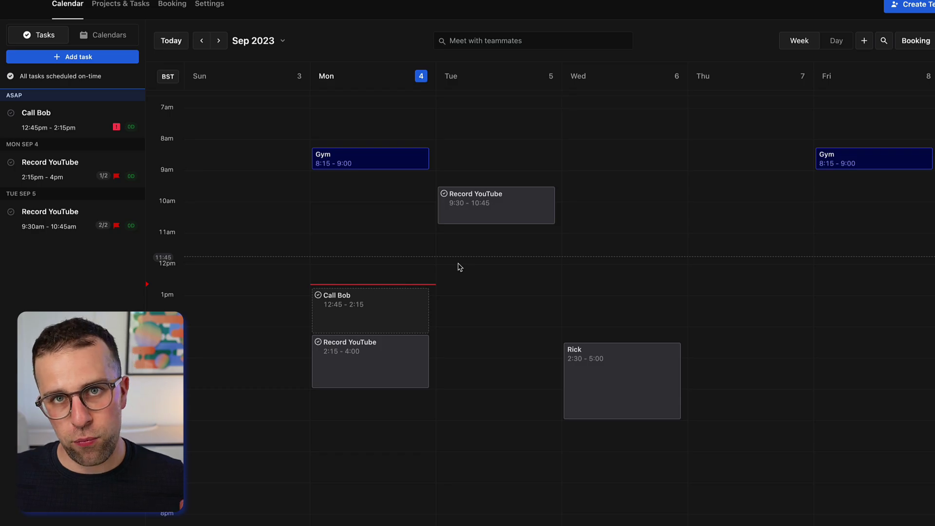
View the list of connected calendar accounts and return to the task list
click(415, 303)
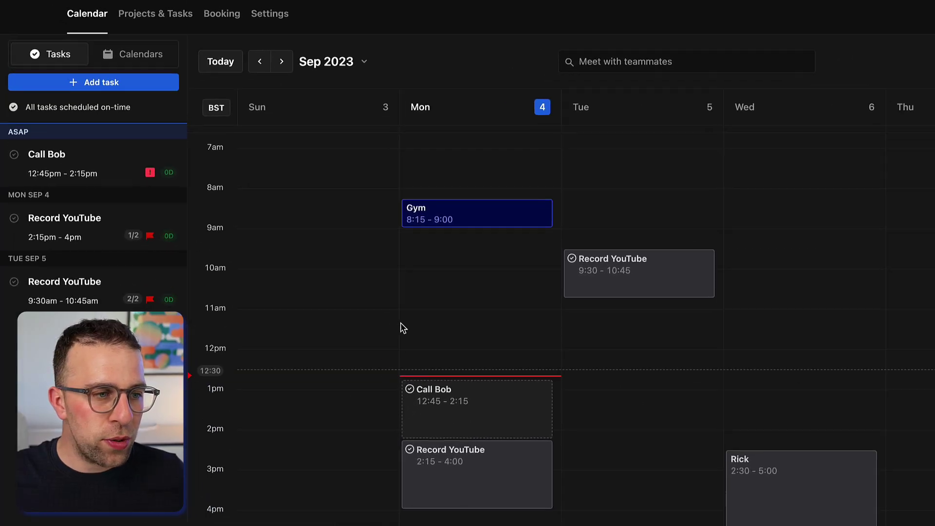
click(141, 58)
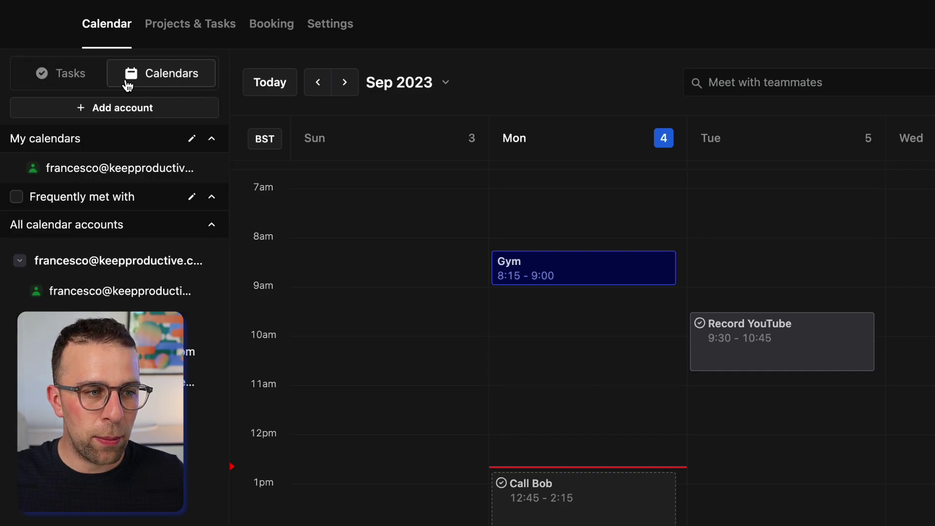
click(78, 80)
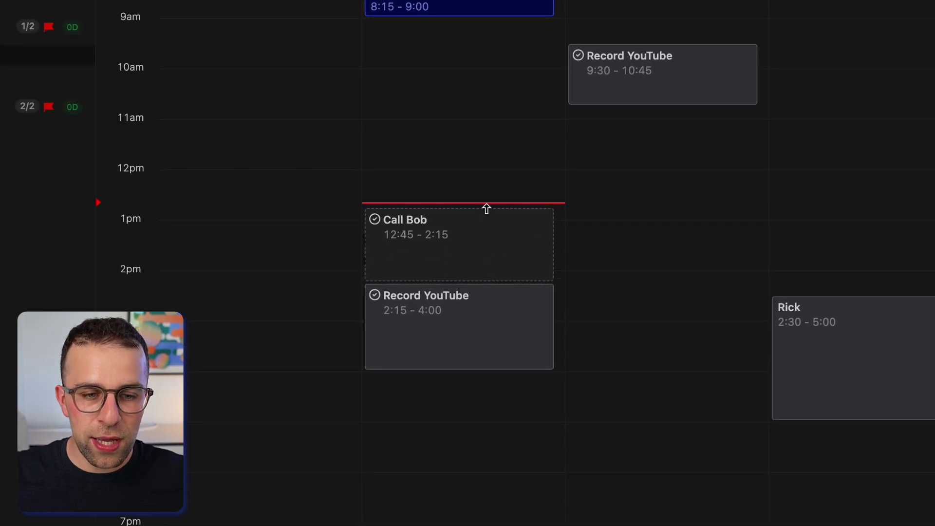
Open the Day schedule for editing from the schedule choices of Monday's 12:45 call task
click(494, 222)
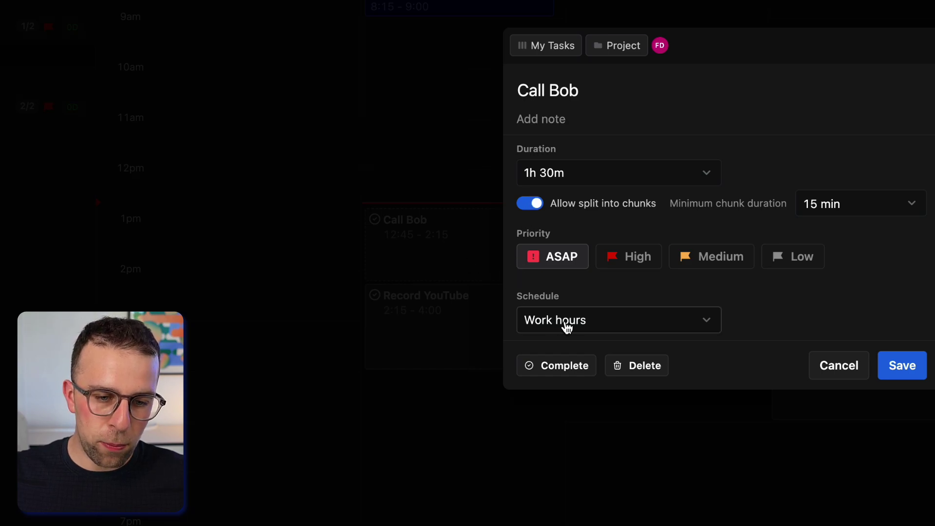
click(568, 330)
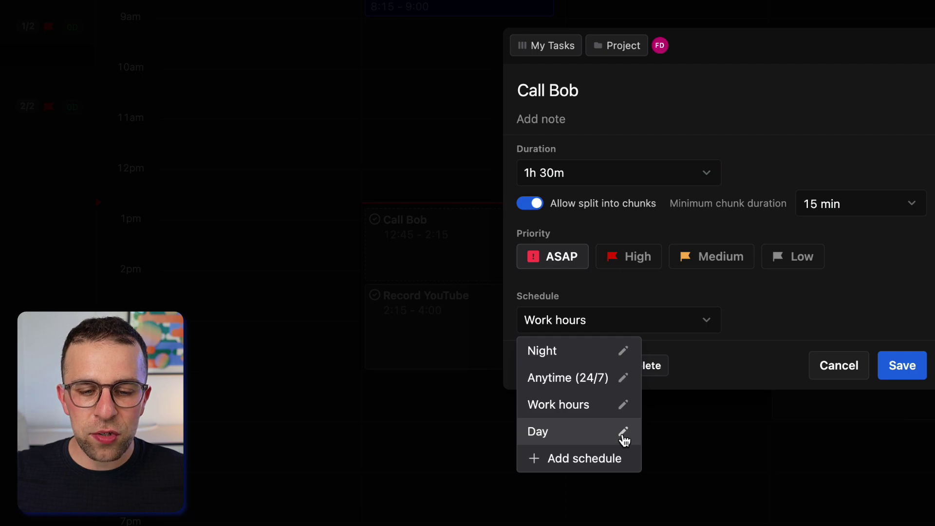
click(624, 437)
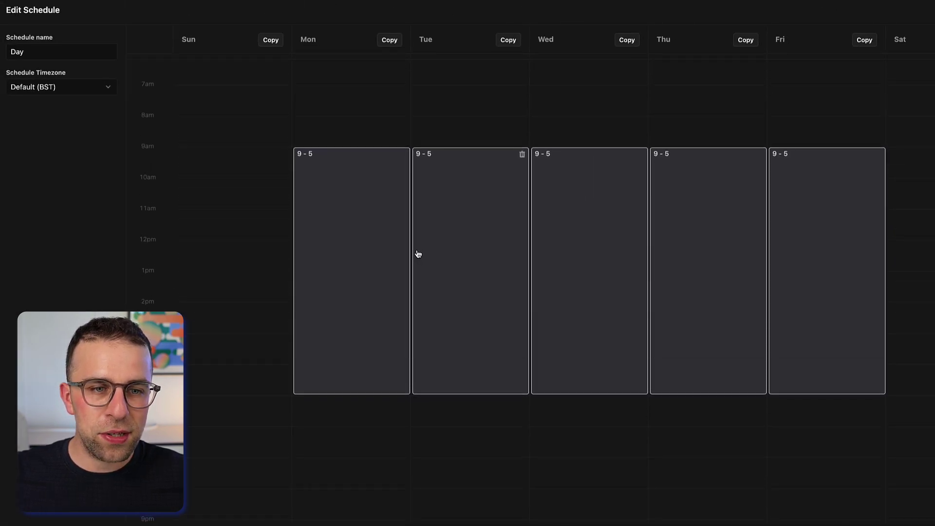
click(367, 333)
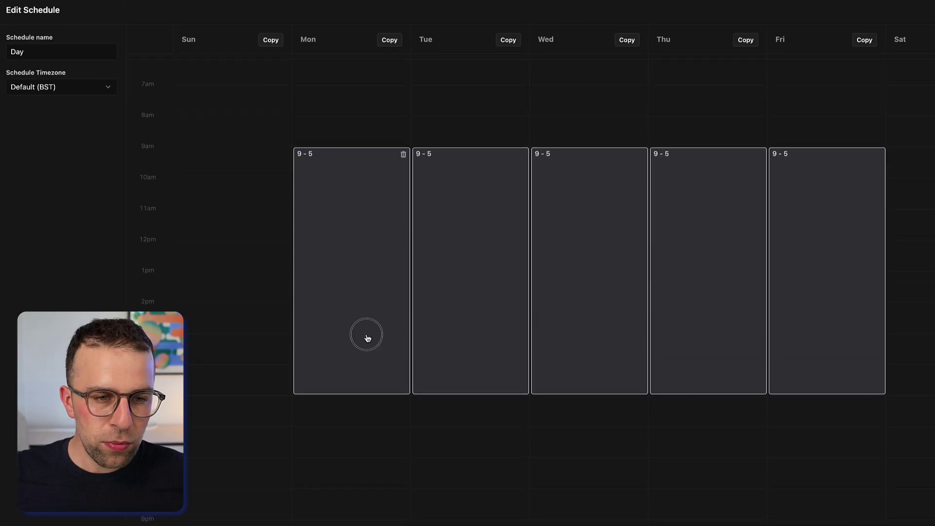
drag(363, 243, 363, 299)
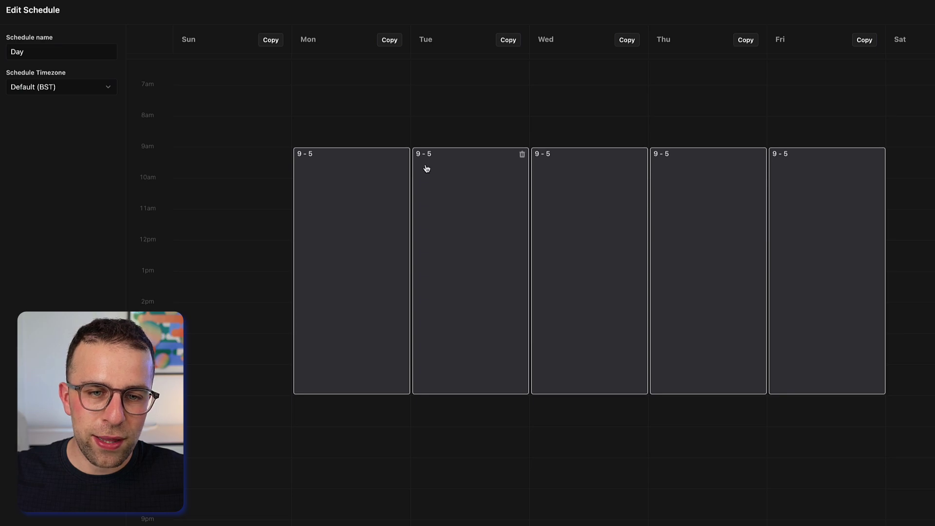
Replace the Day schedule's Monday block with 8:30 - 4:15 and its Tuesday block with 9:15 - 5
click(403, 156)
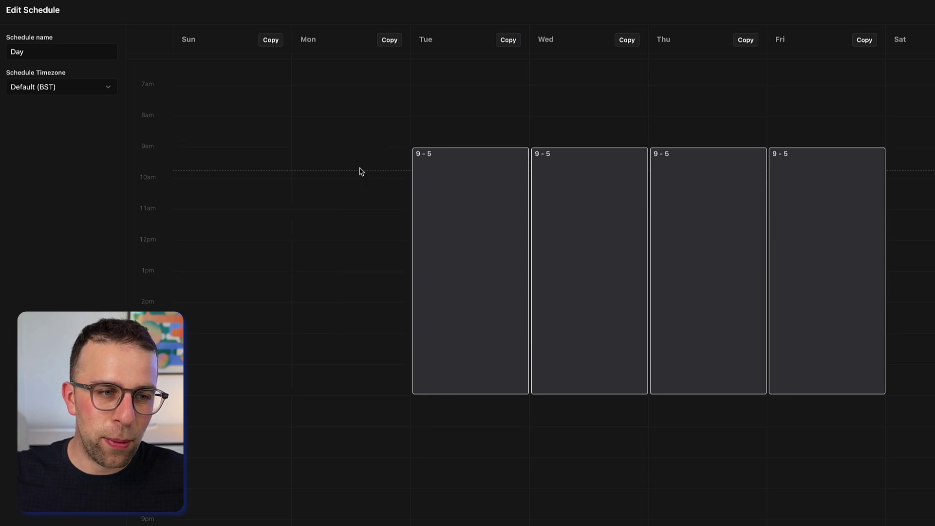
drag(359, 135, 355, 369)
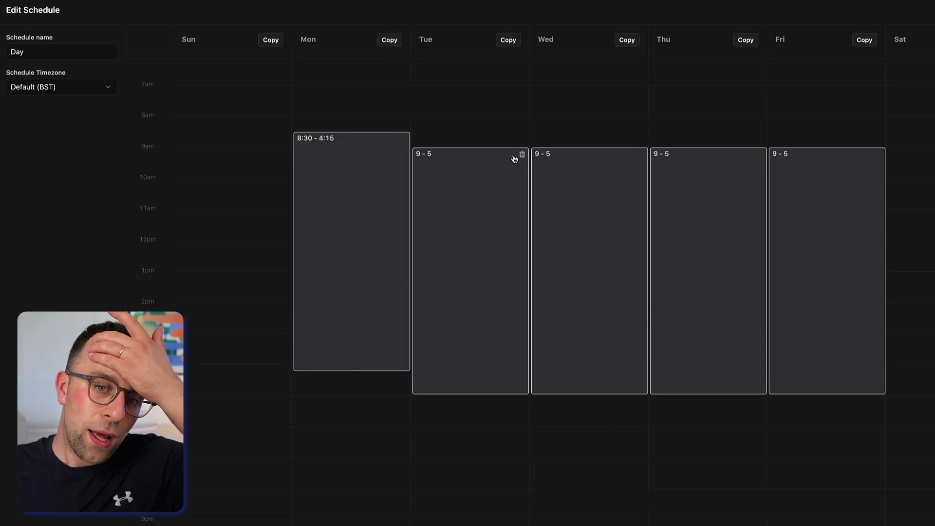
click(522, 154)
drag(484, 156, 484, 393)
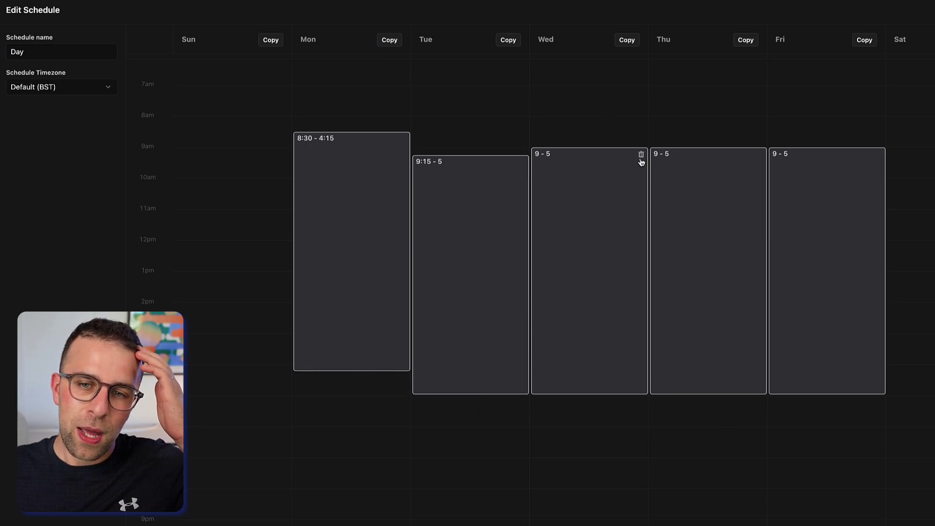
Replace the Wednesday block with 10 - 3:45 and the Thursday block with 8:15 - 4:45, and redraw the Friday block
click(641, 155)
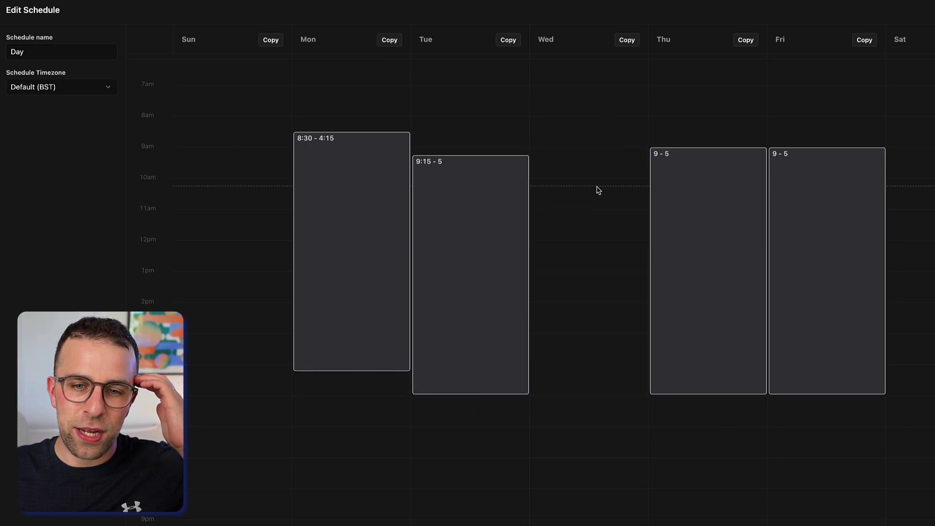
drag(599, 190, 606, 359)
click(761, 155)
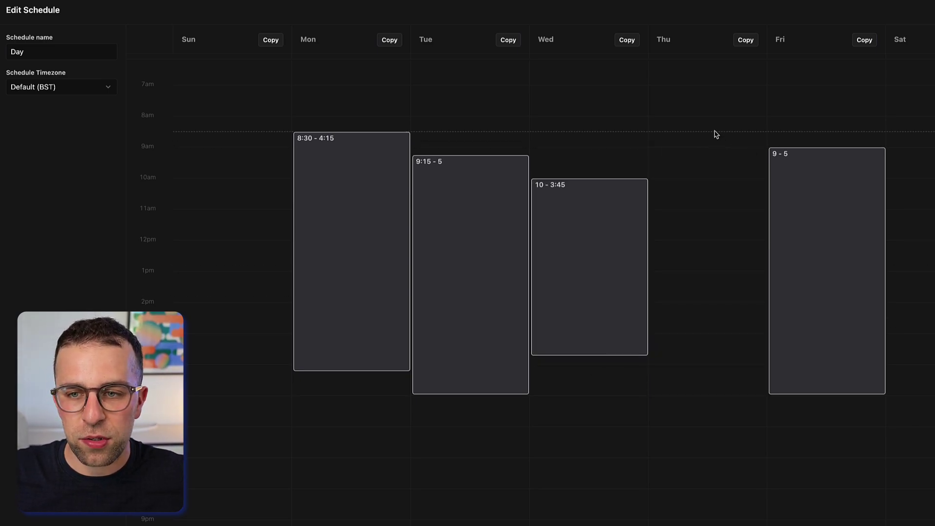
drag(714, 134, 735, 387)
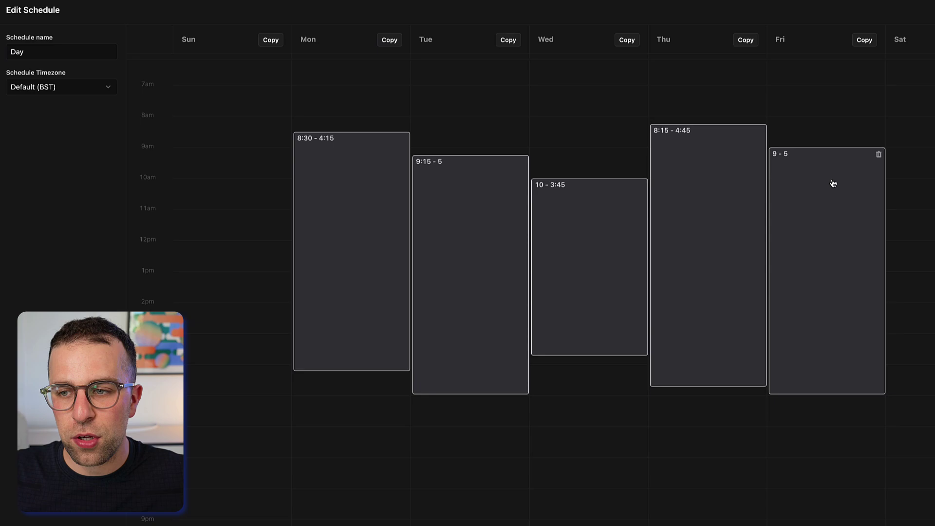
click(878, 156)
drag(837, 130, 852, 386)
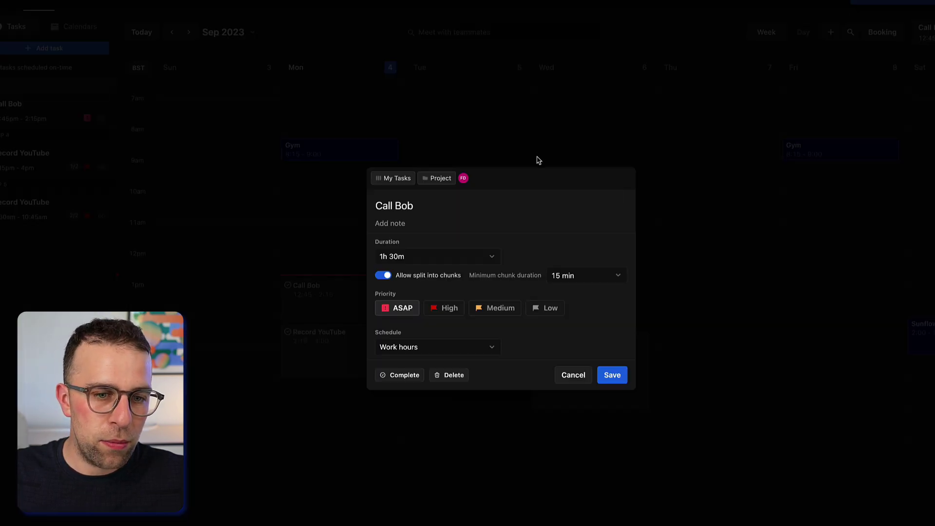
Assign the Day schedule to the ASAP call task and save it
click(415, 347)
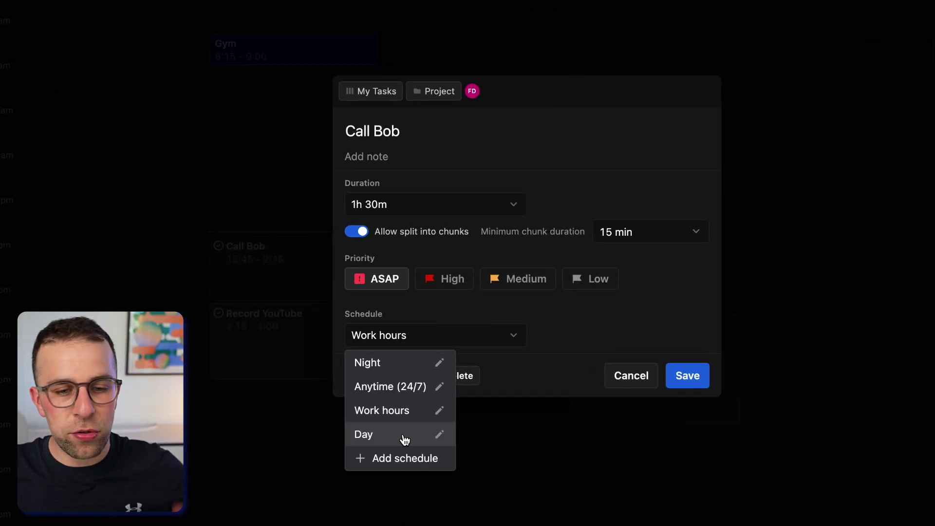
click(405, 438)
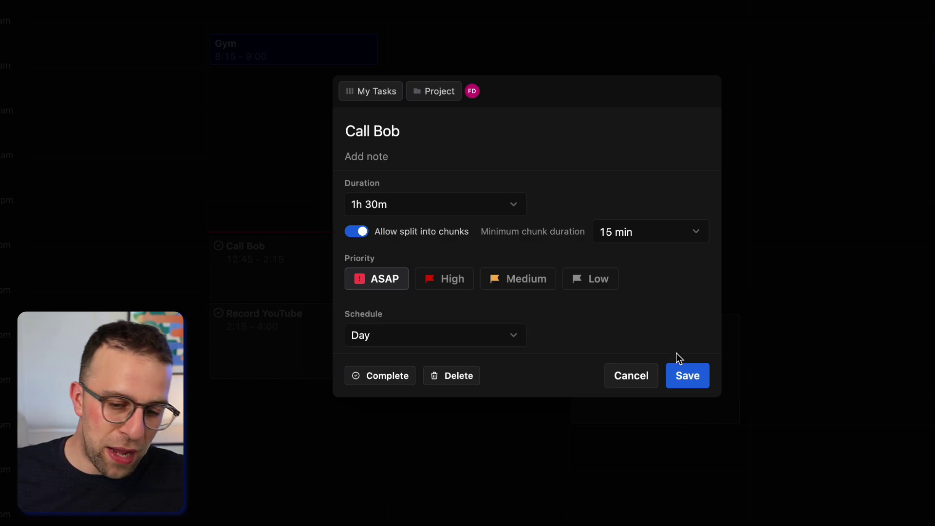
click(683, 382)
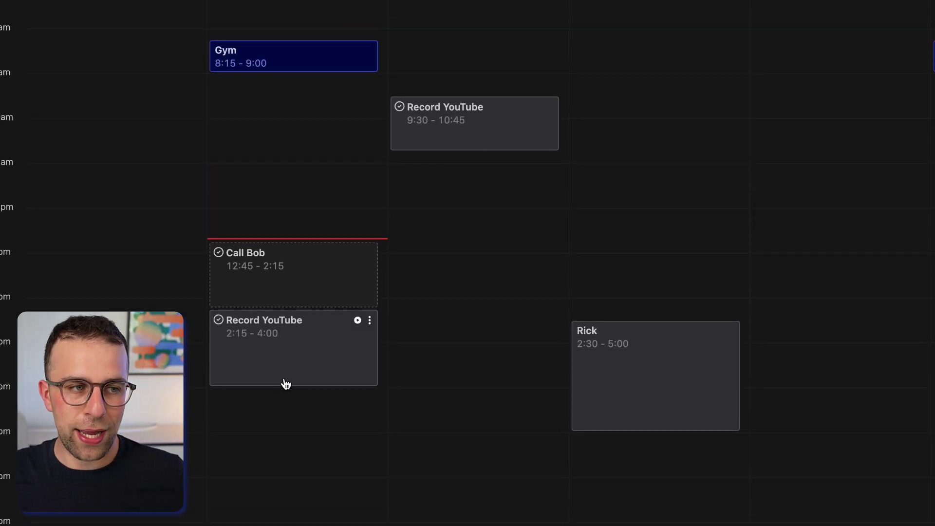
Change the Record YouTube task's schedule to Day and save the task
click(310, 346)
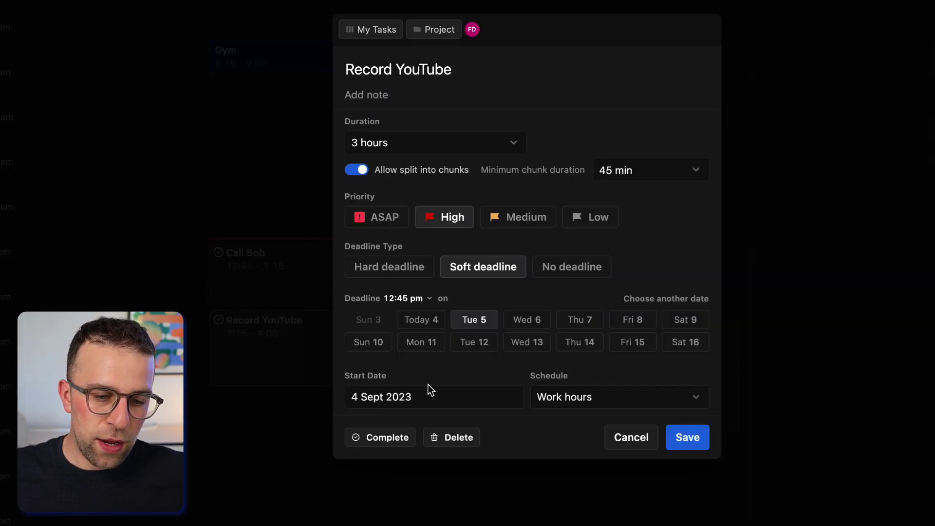
click(611, 400)
click(569, 498)
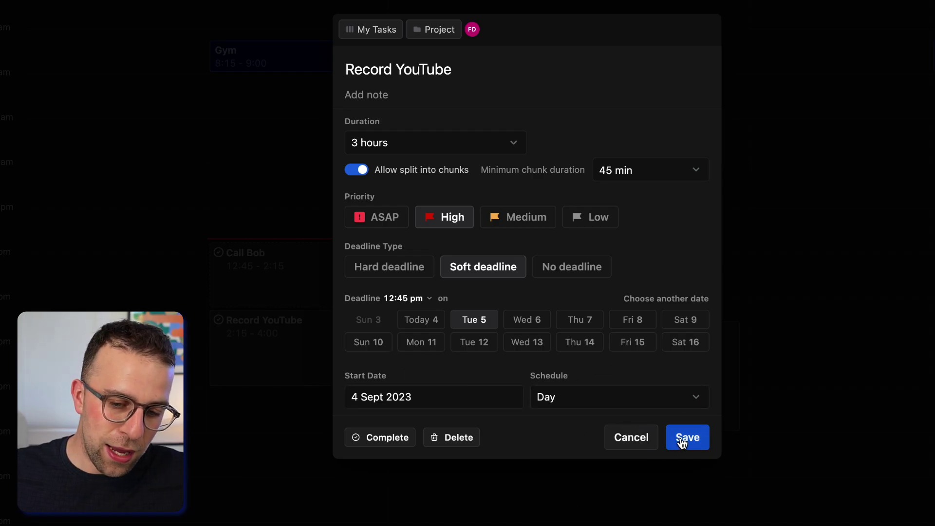
click(682, 439)
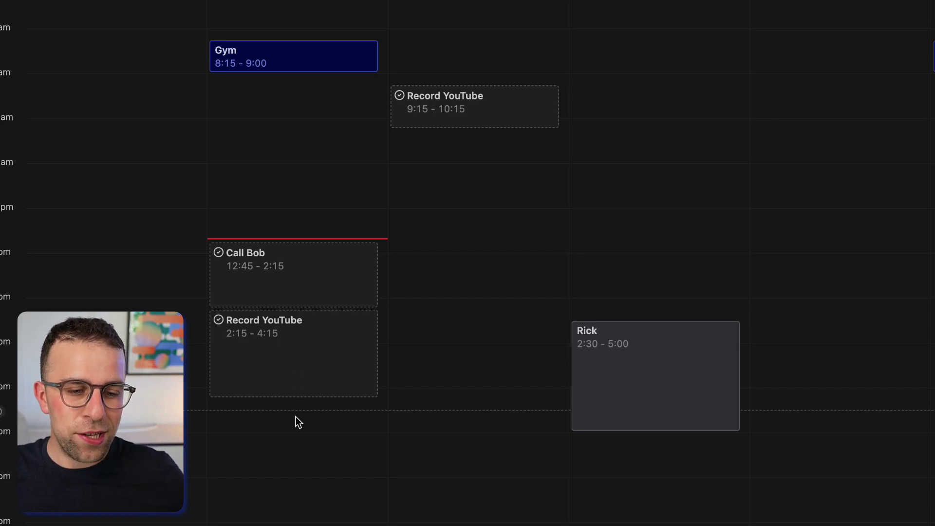
Add a task titled "Call" on Monday, Sep 4 from 4:45 to 5:45 PM
drag(301, 427, 303, 464)
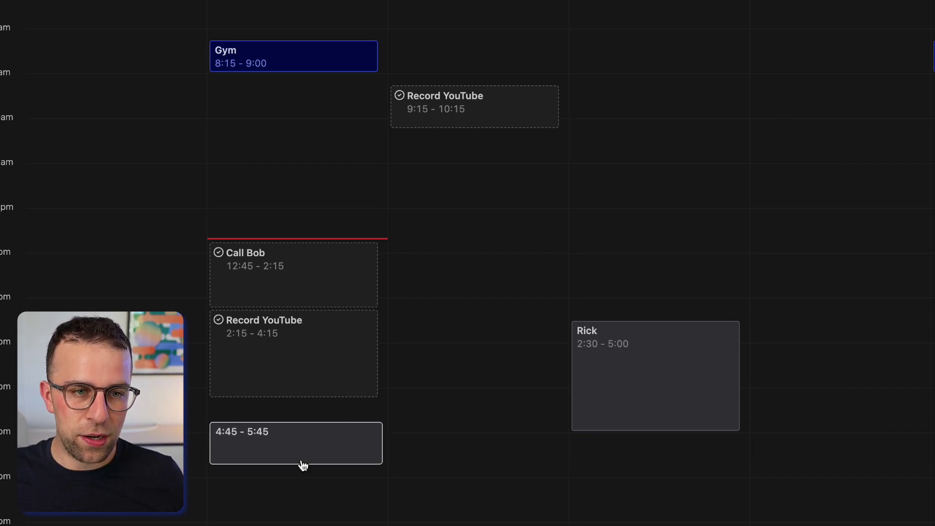
text(Call)
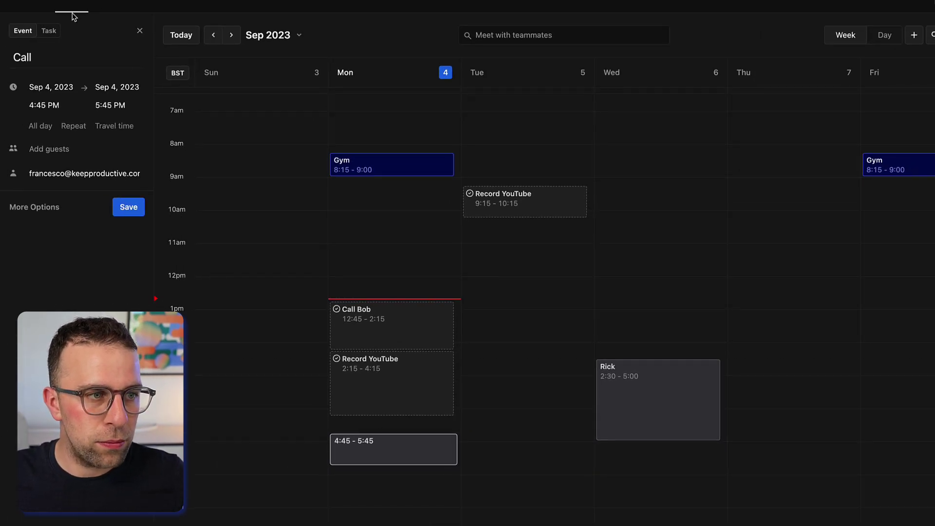
click(48, 31)
click(130, 117)
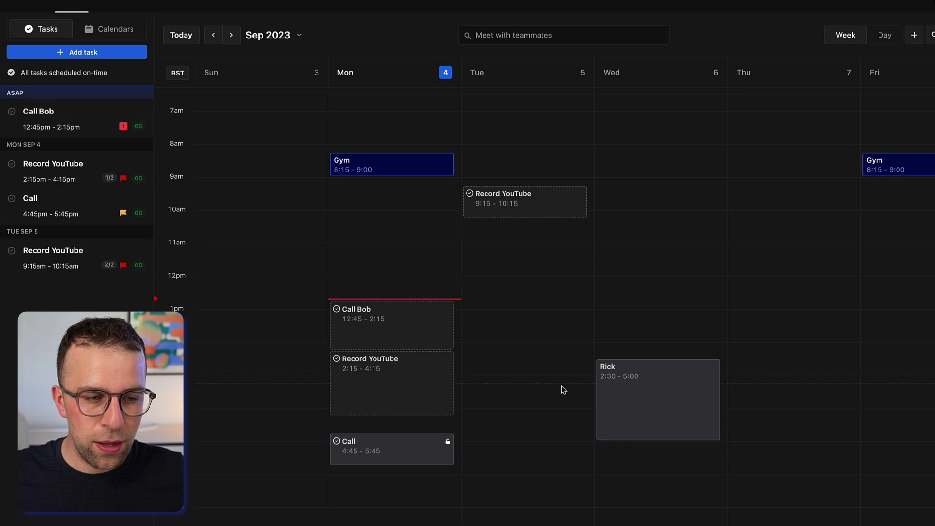
Set the new 4:45 PM Call task's priority to Low and save it
click(393, 459)
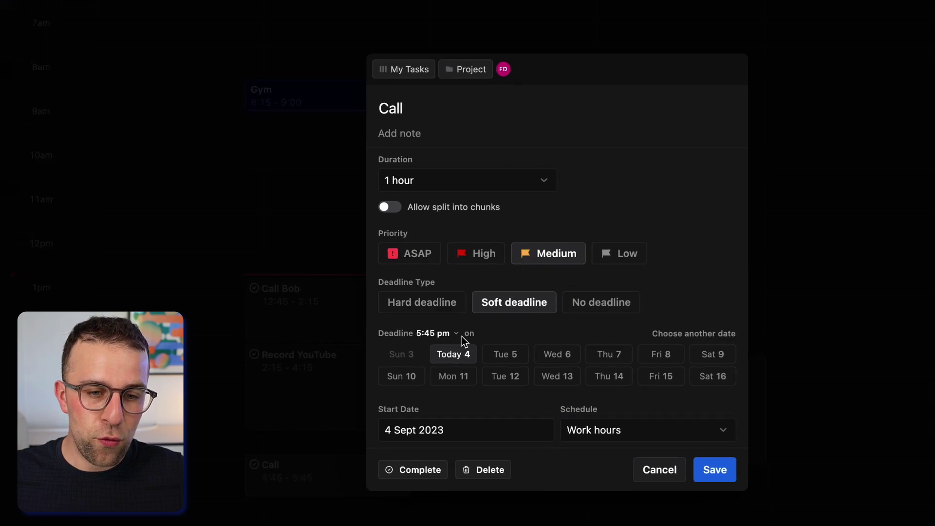
click(628, 251)
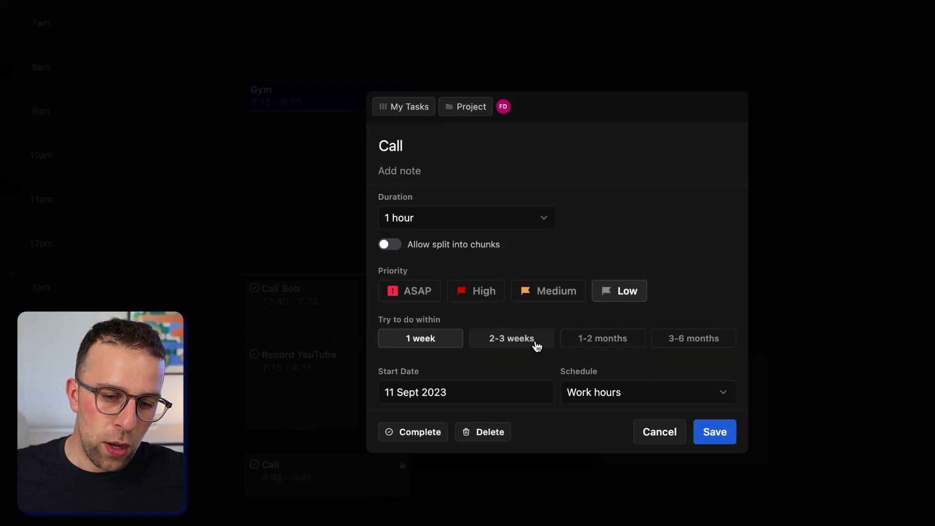
click(716, 432)
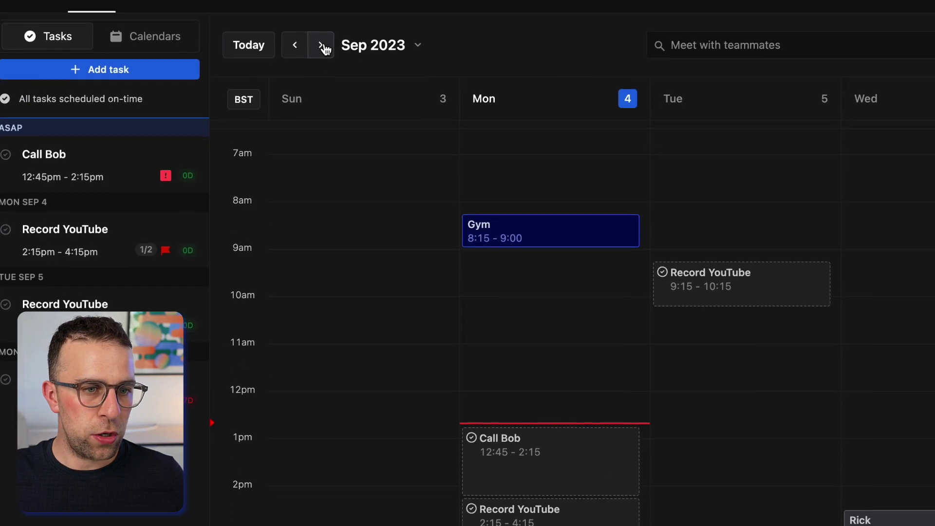
Check next week's calendar and today's Day view, ending on the current week in Week view
click(325, 49)
scroll(367, 318, up, 2)
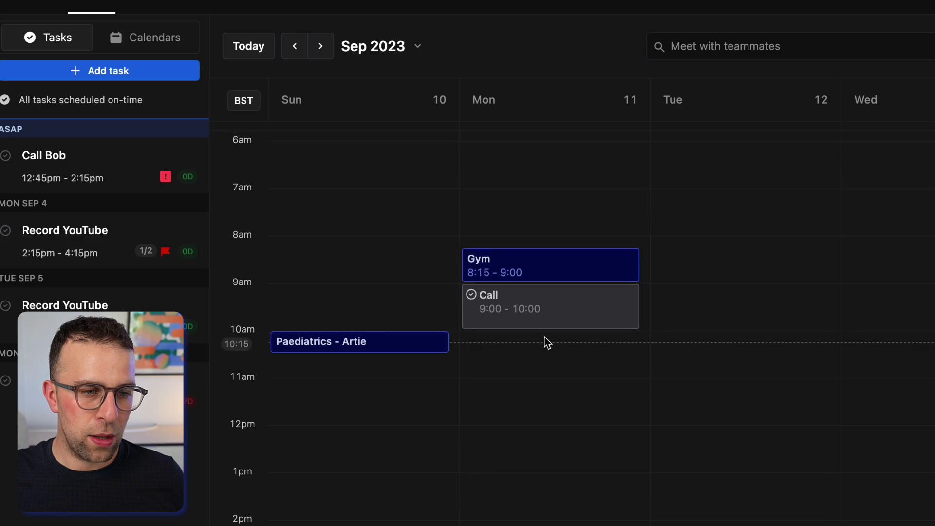
click(294, 46)
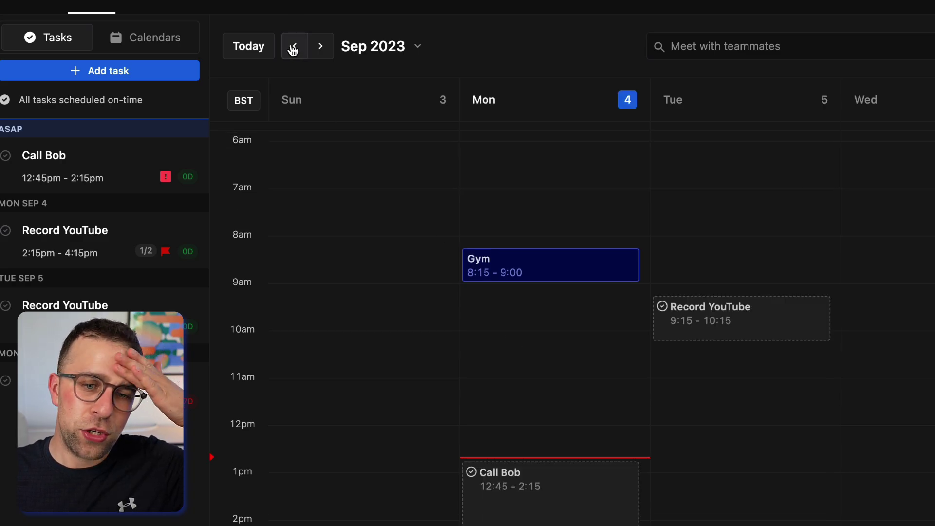
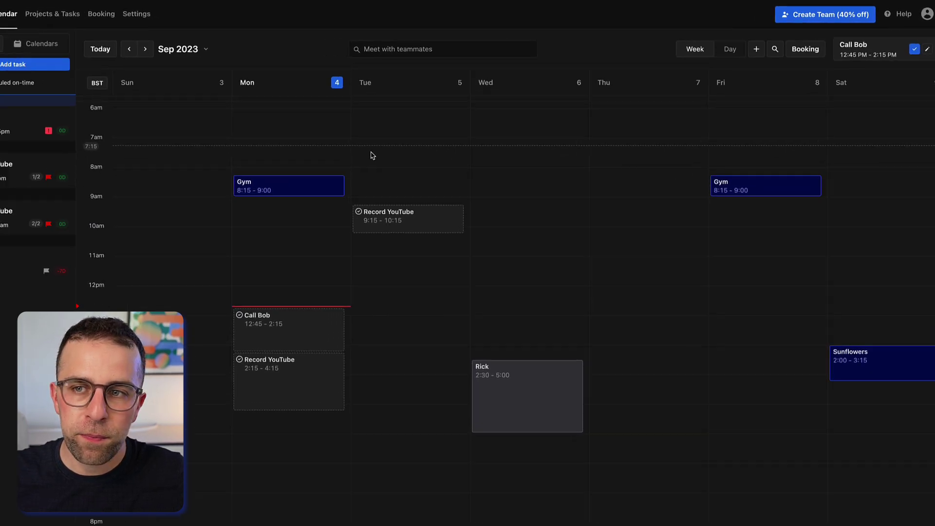
click(734, 45)
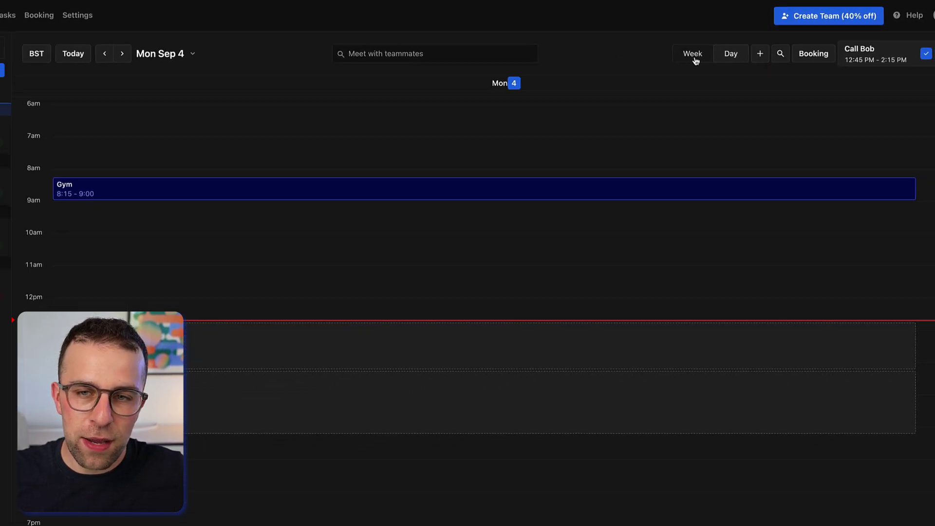
click(694, 56)
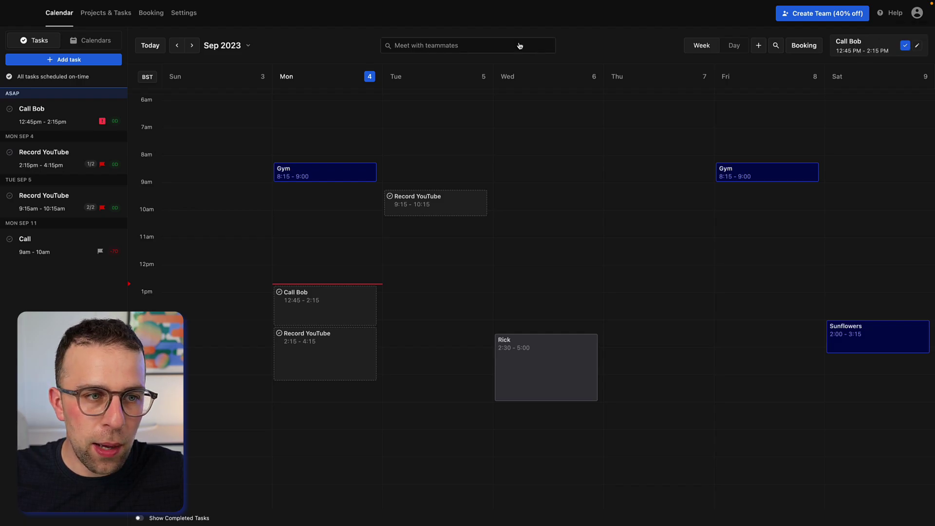
Bring up the calendar through Motion's quick actions in the macOS system bar
mouse_move(521, 4)
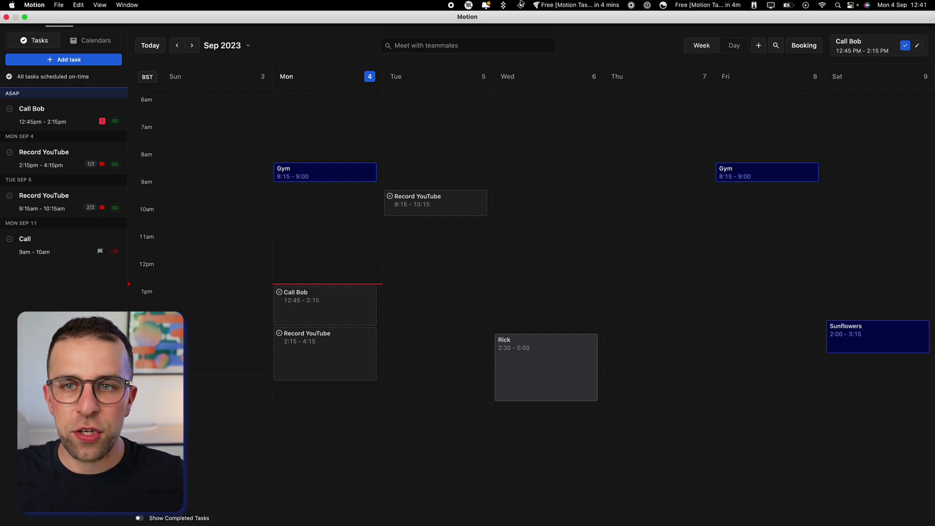
click(469, 4)
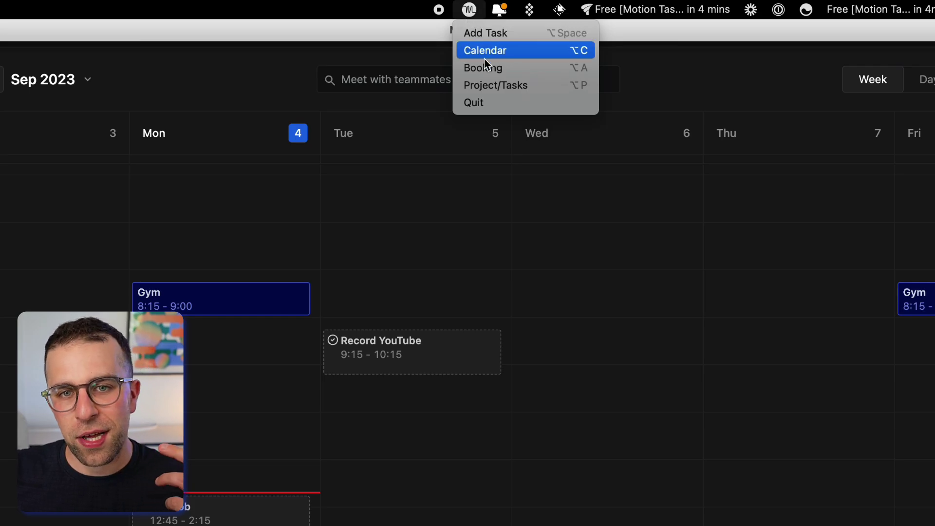
click(498, 54)
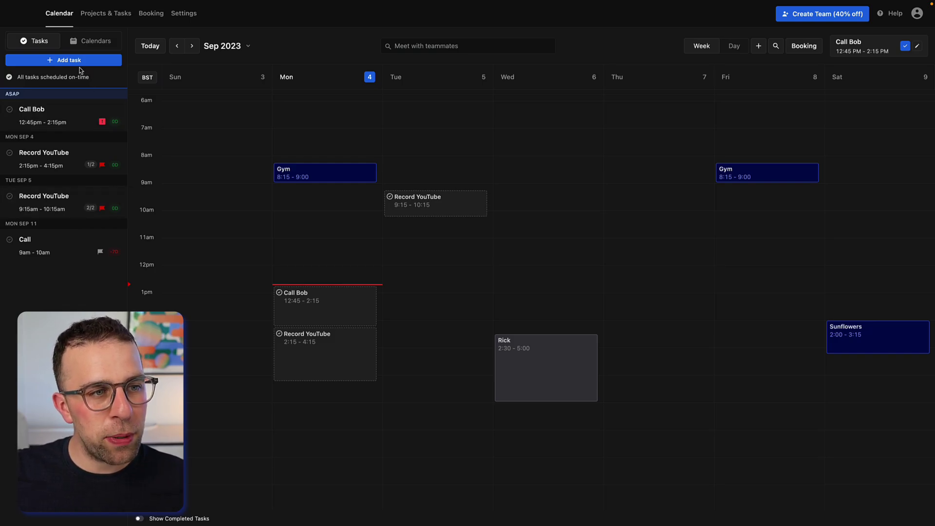
View My Tasks in Projects & Tasks as a Kanban board, then return to the Projects list
click(102, 15)
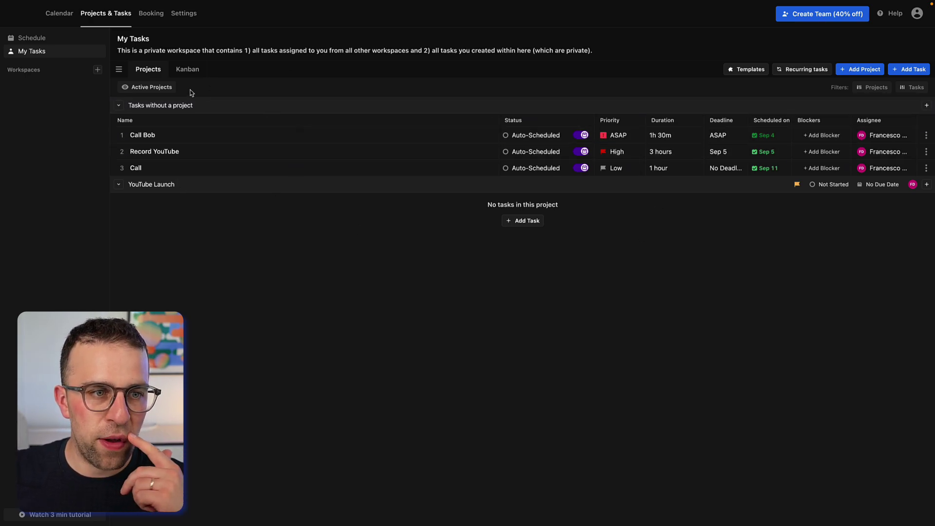
click(188, 70)
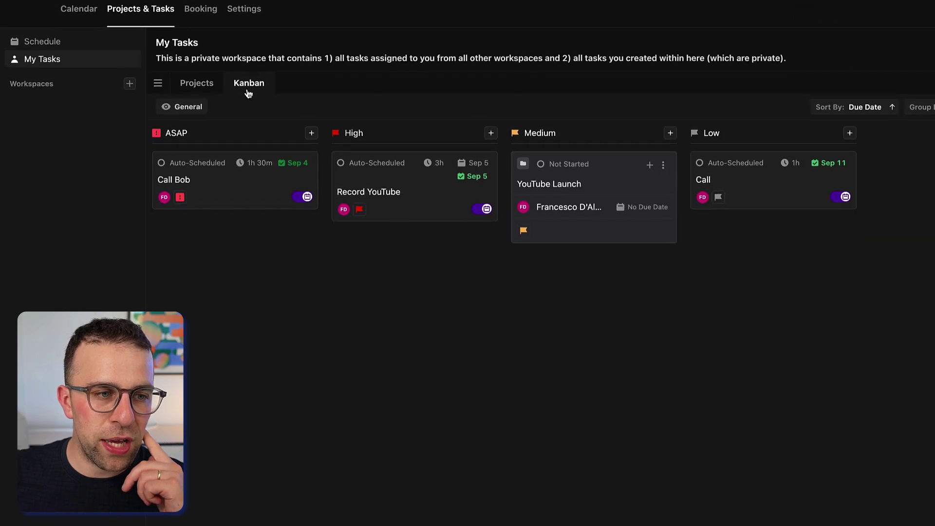
click(208, 88)
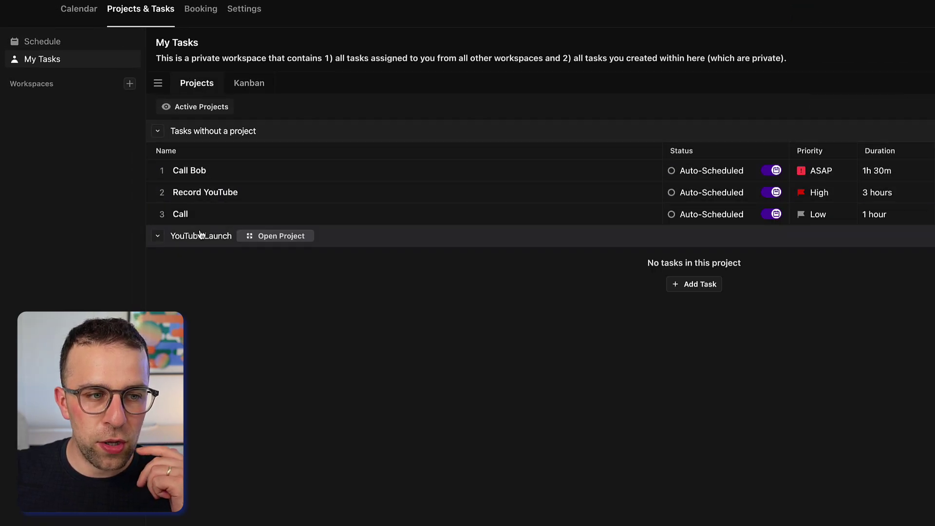
Assign the Record YouTube task to the YouTube Launch project and expand that project in the list
click(157, 236)
drag(193, 193, 284, 209)
click(278, 285)
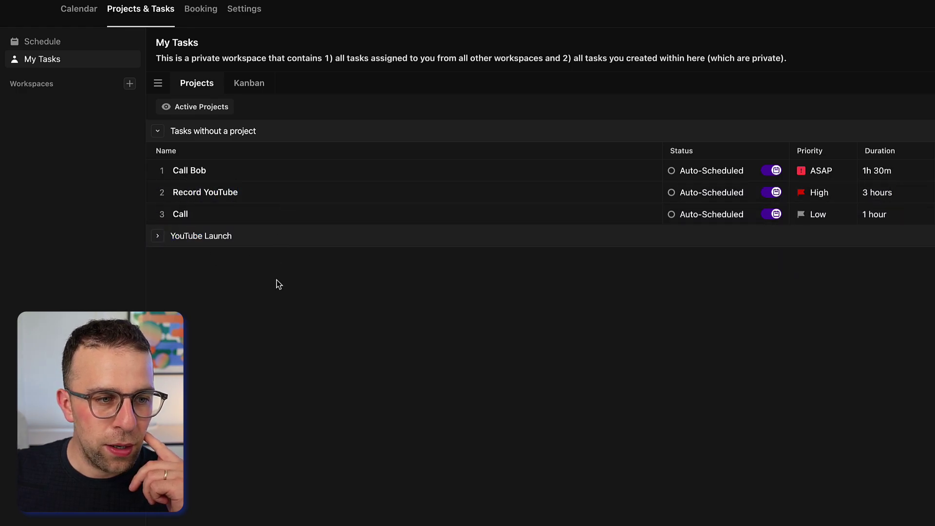
click(273, 192)
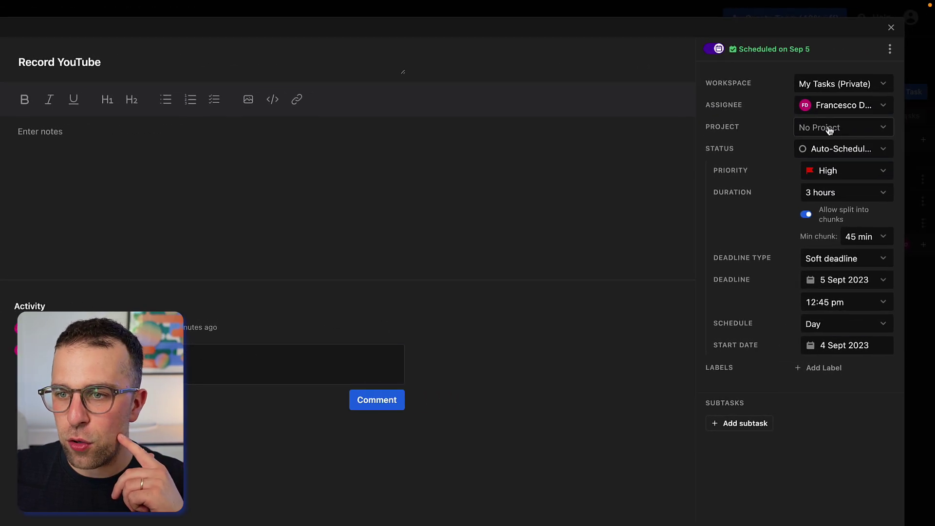
click(909, 125)
click(899, 175)
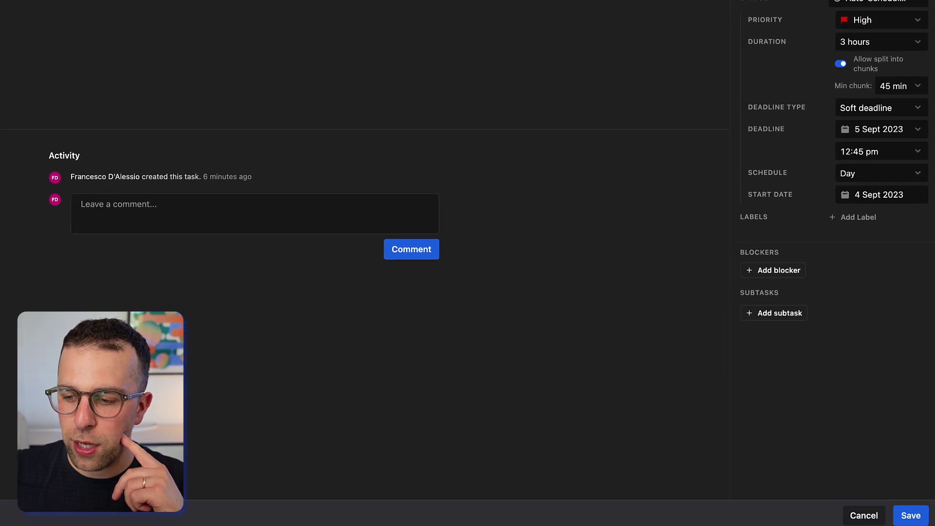
key(Escape)
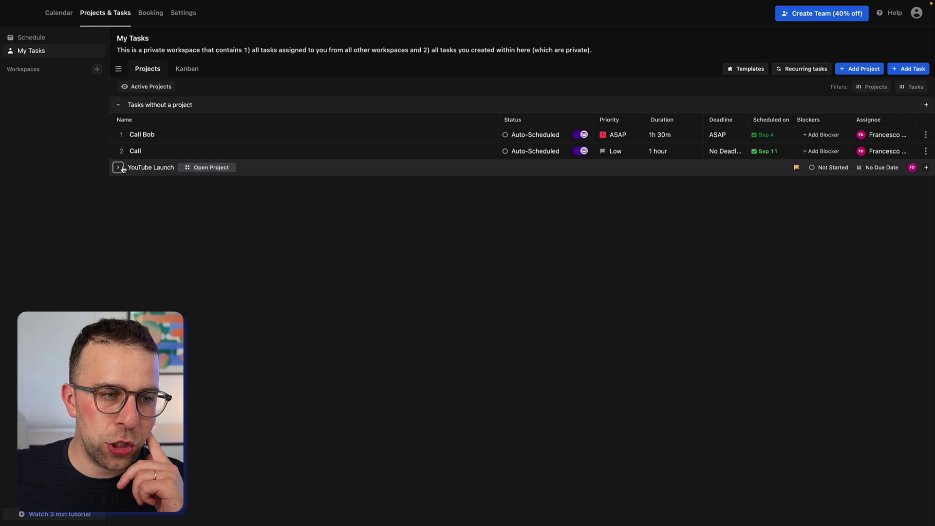
click(119, 168)
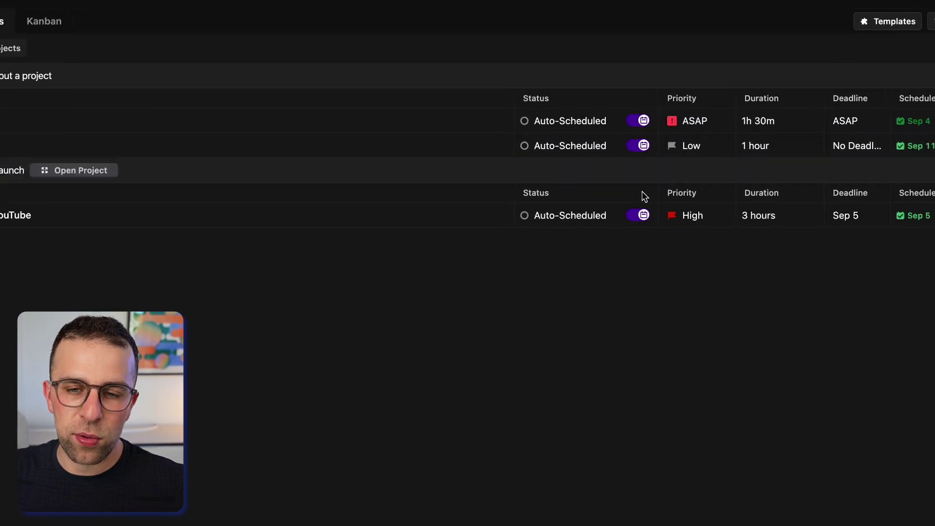
Turn auto-scheduling off and back on for the Record YouTube task
click(646, 219)
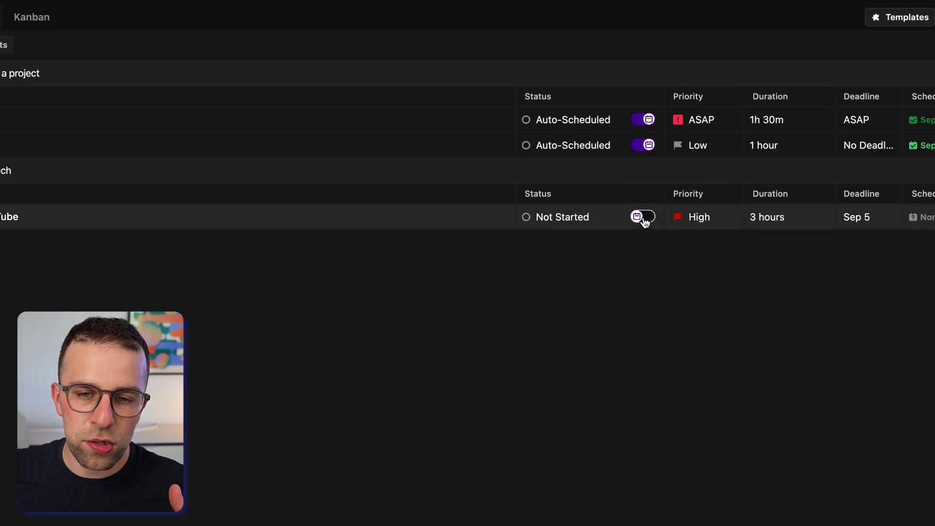
click(643, 218)
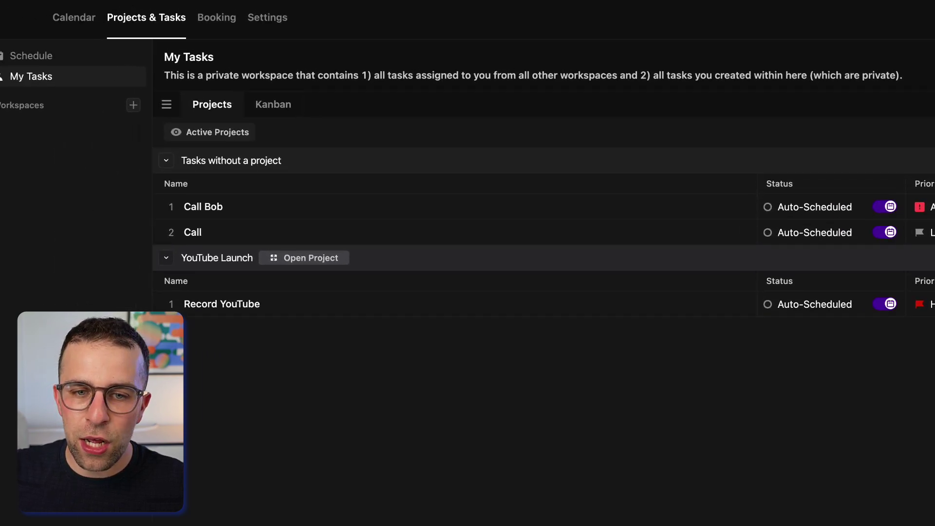
Set the YouTube Launch project's due date to 21 Sept 2023, close the project and postpone the app update
click(302, 258)
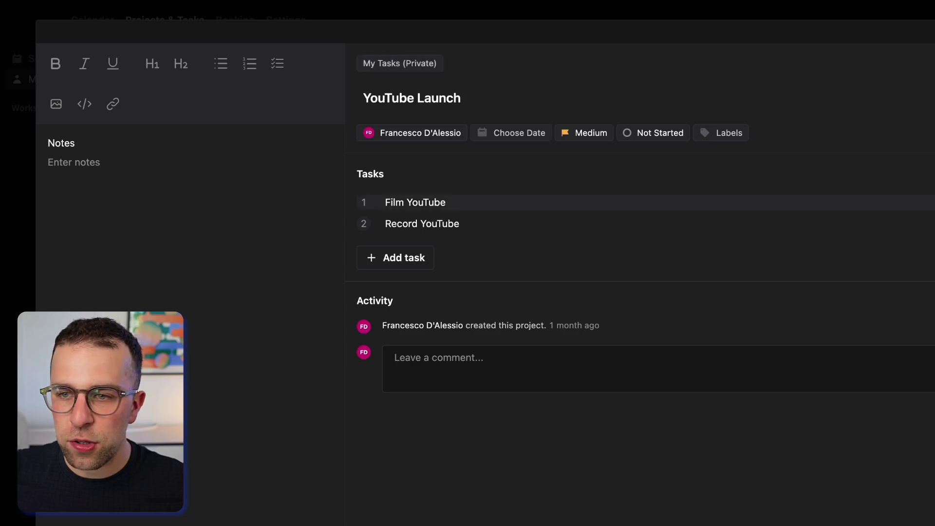
click(508, 133)
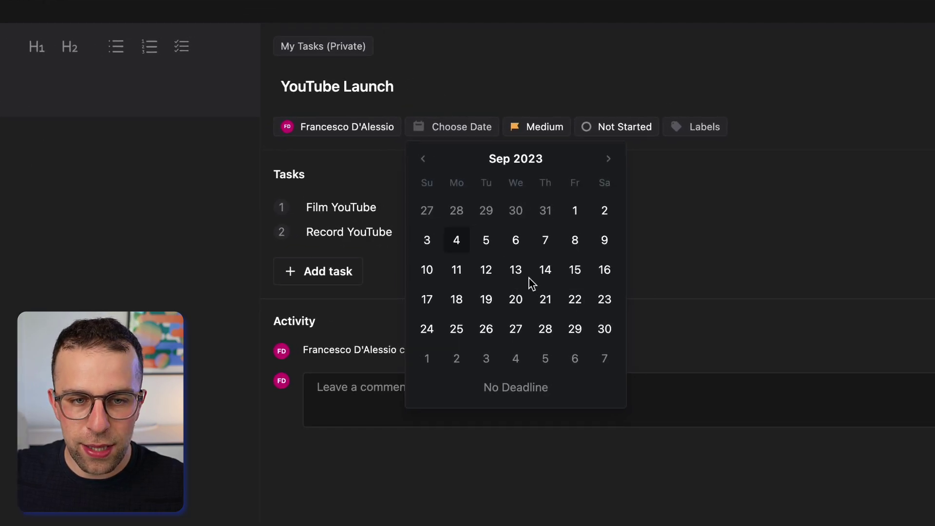
click(546, 303)
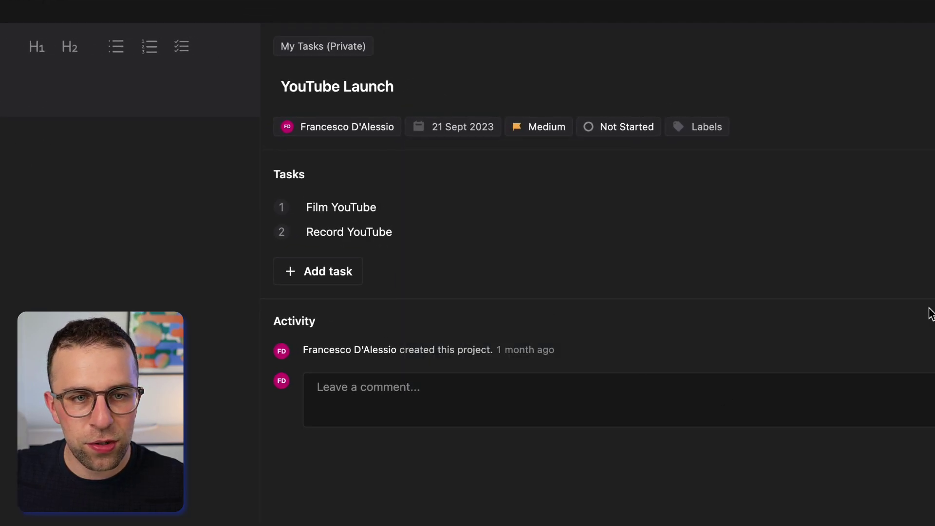
click(629, 133)
click(831, 90)
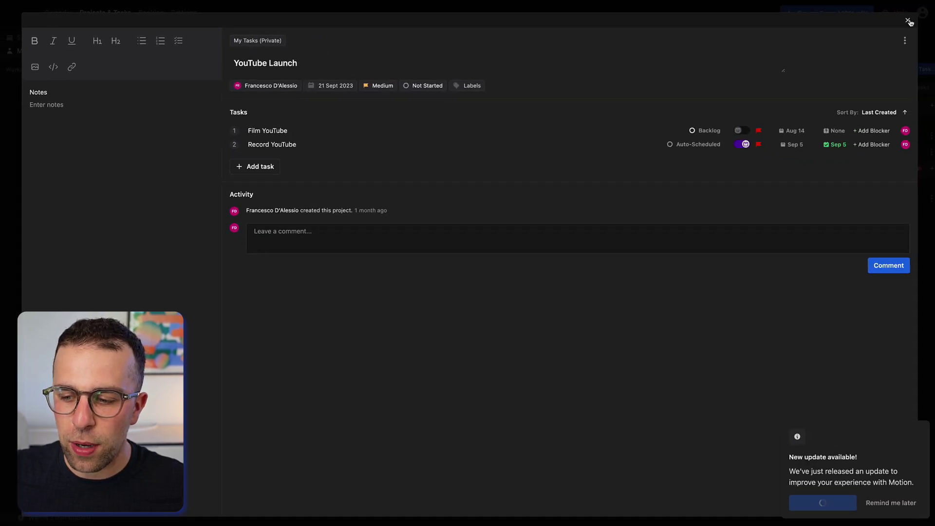
click(908, 21)
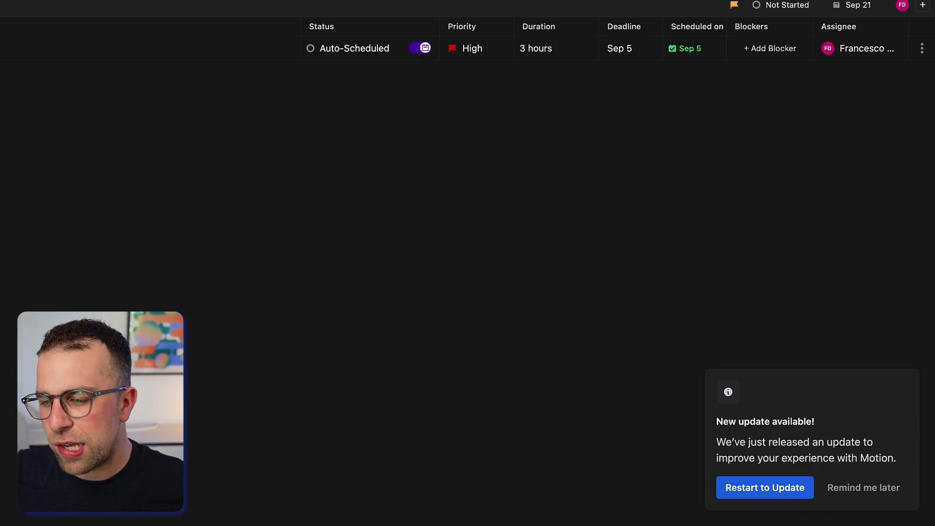
click(886, 487)
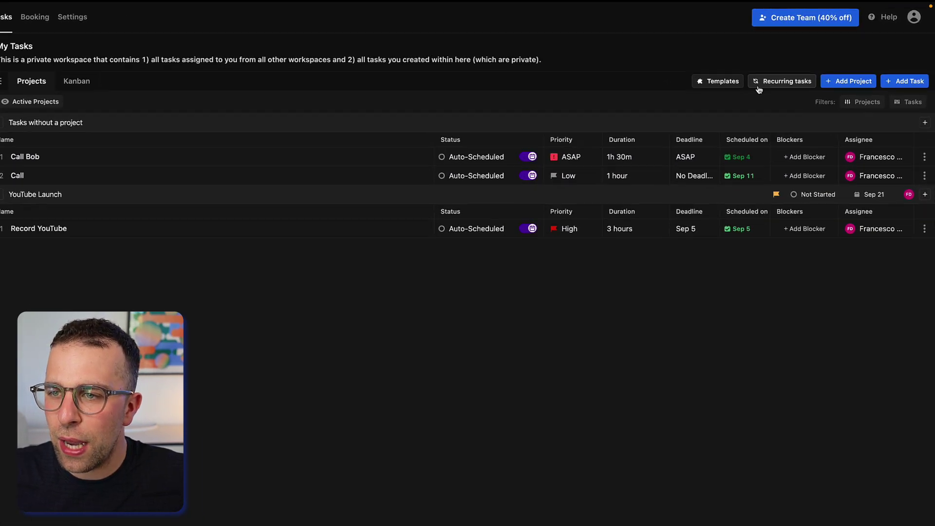
Look at the My Tasks templates and the Kanban board, then return to the Projects list
click(745, 72)
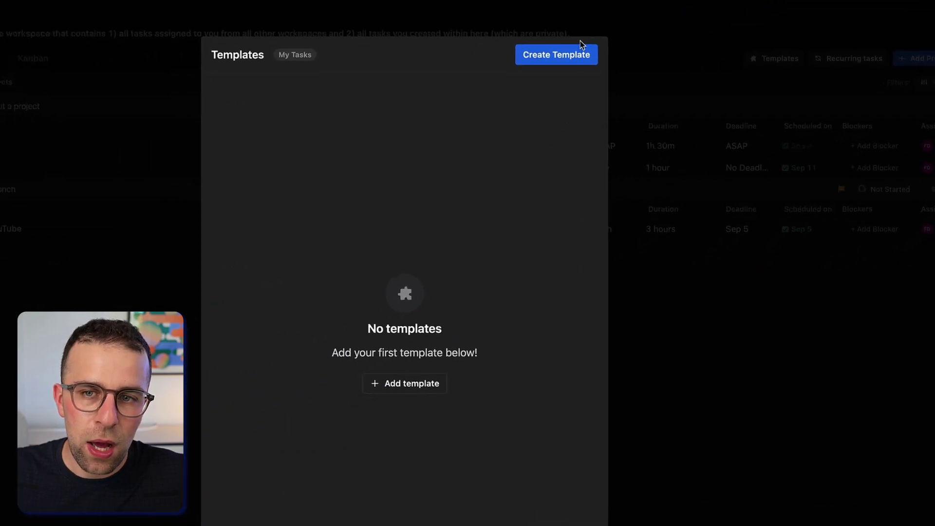
click(667, 50)
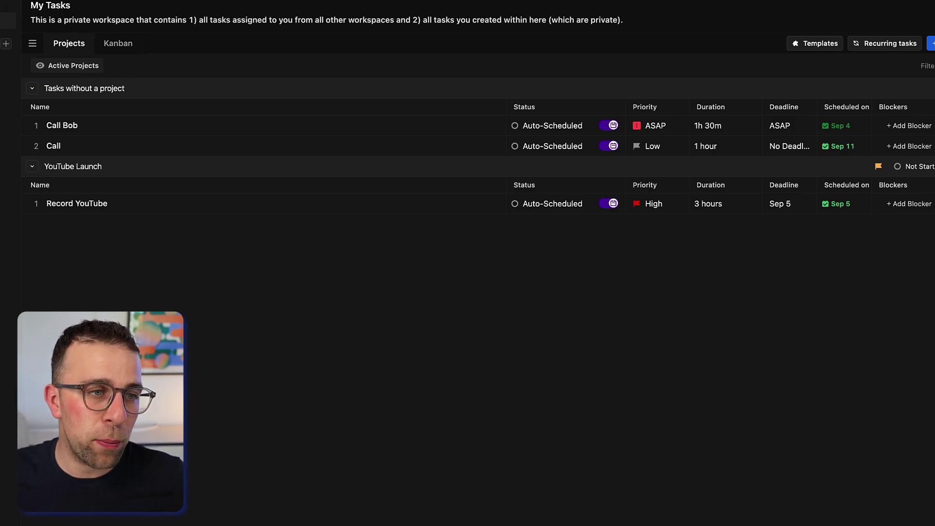
click(122, 49)
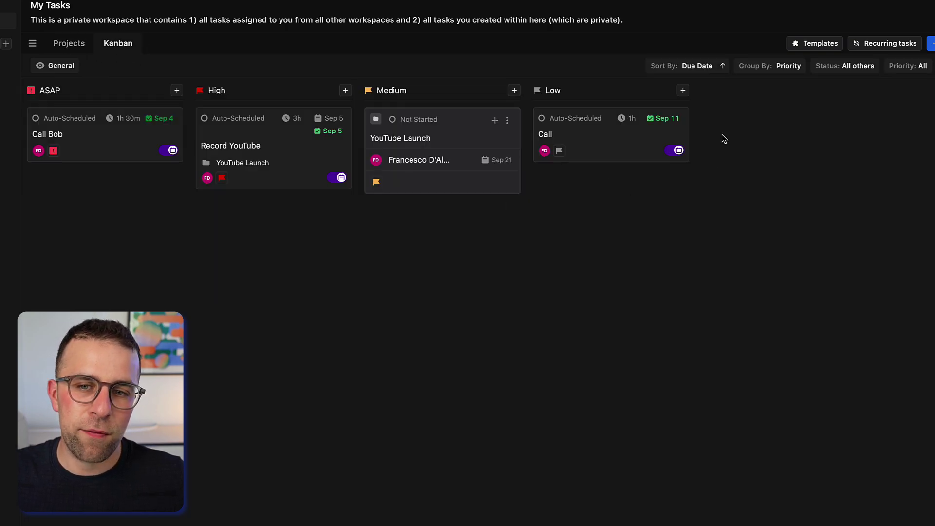
click(69, 44)
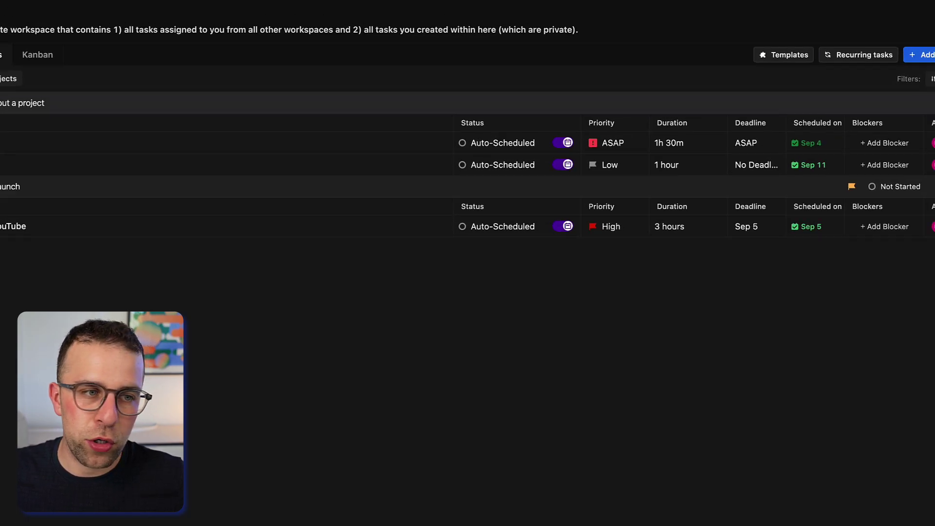
Look at the recurring tasks window and the project filter options for My Tasks
click(683, 146)
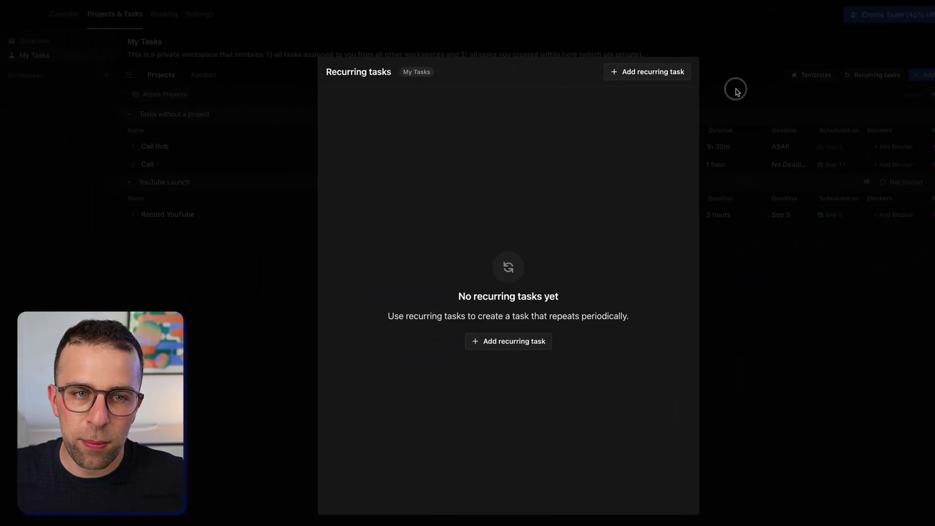
click(736, 91)
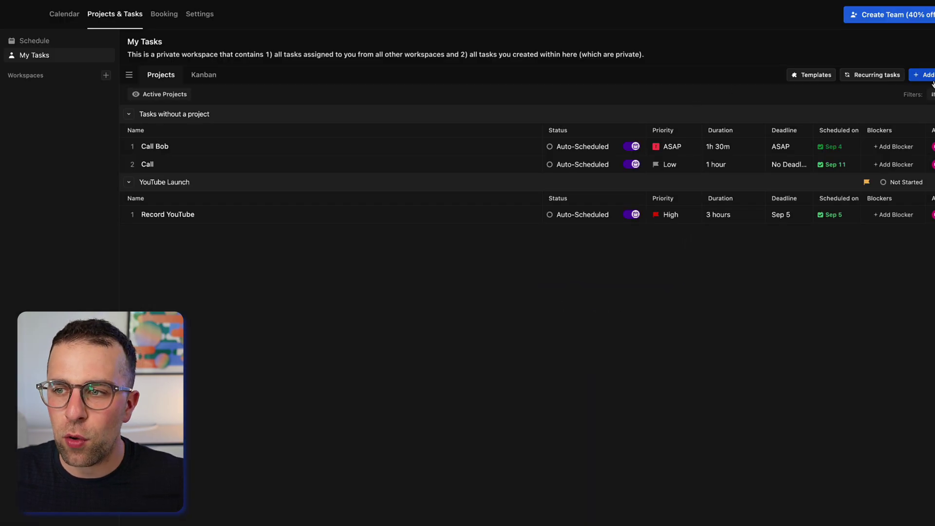
click(841, 141)
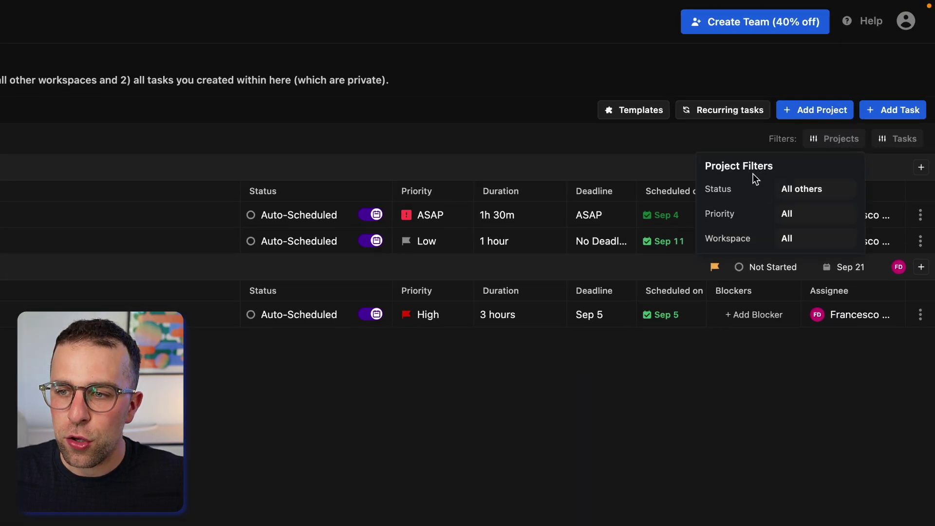
click(564, 110)
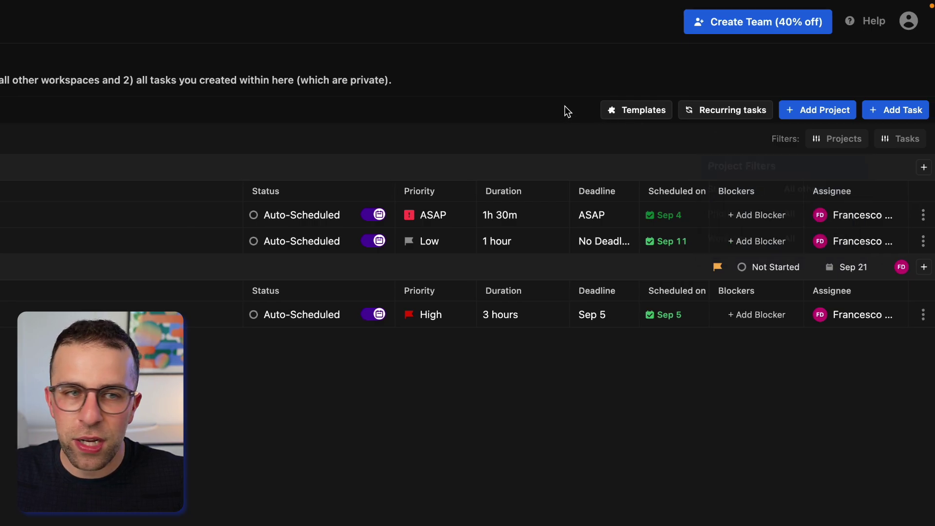
Move the Record YouTube task to the backlog from the Schedule view, then return to My Tasks
click(95, 67)
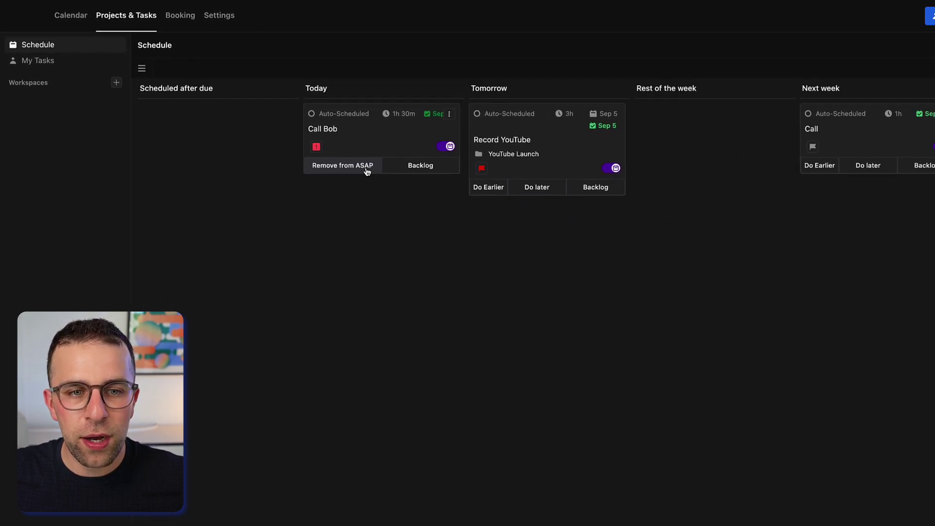
click(595, 185)
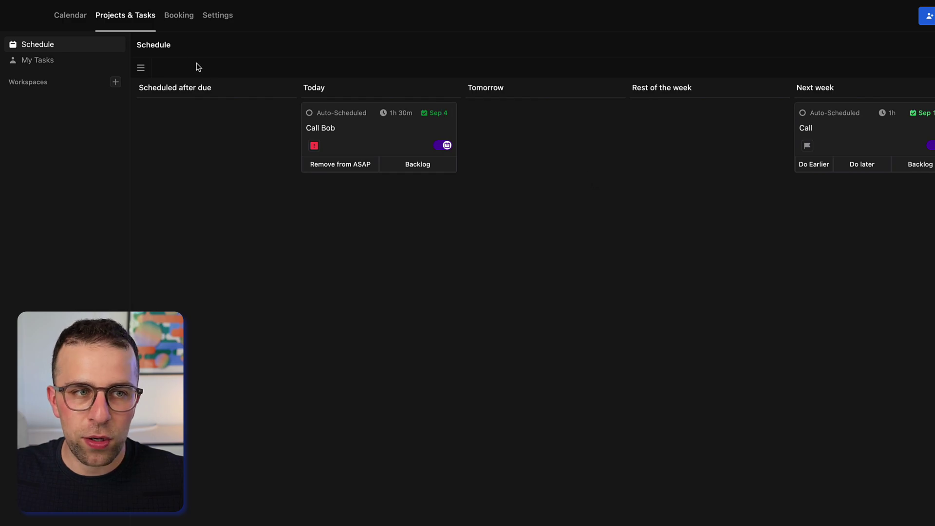
click(59, 64)
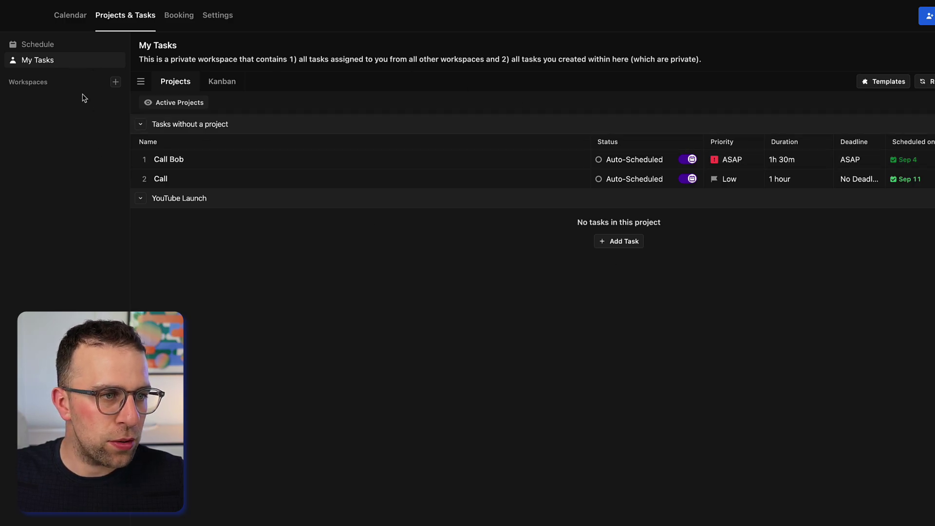
Look over the My Tasks Kanban board and its workspace and grouping options, then return to the Projects list
click(73, 19)
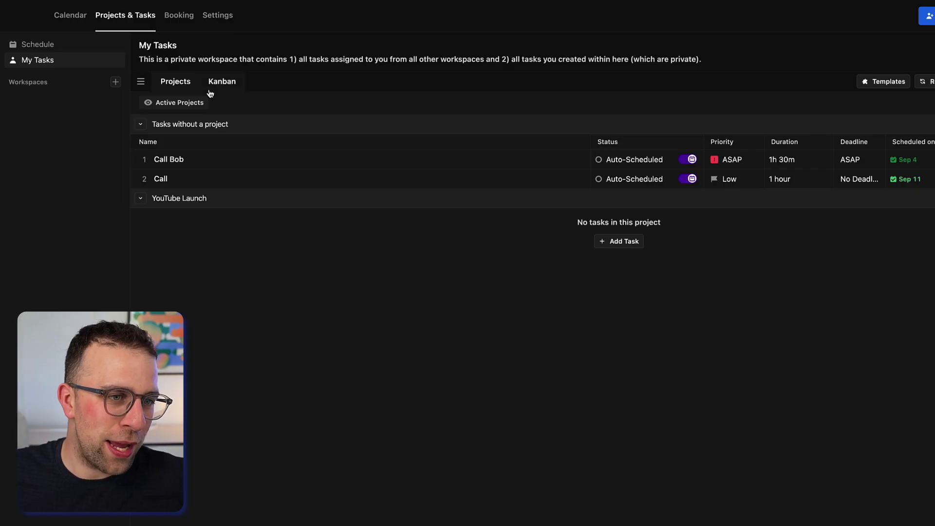
click(217, 87)
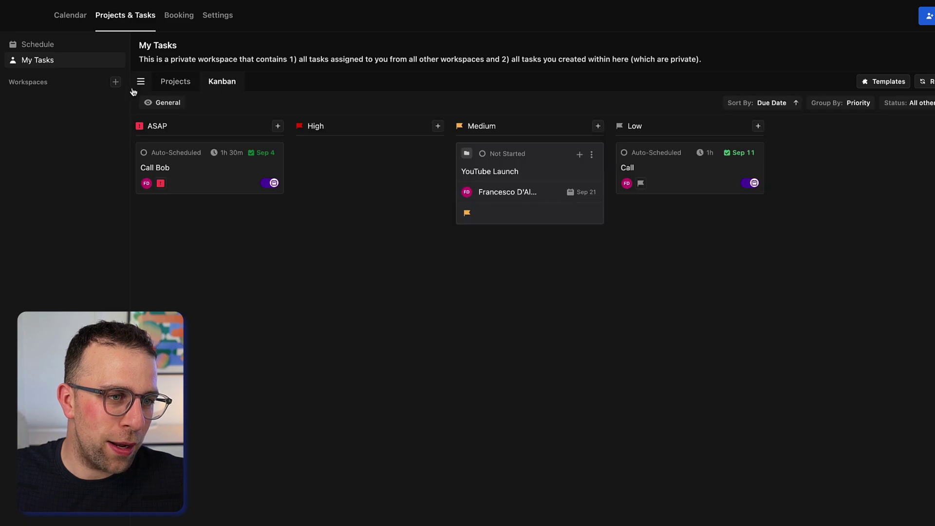
click(141, 82)
click(7, 81)
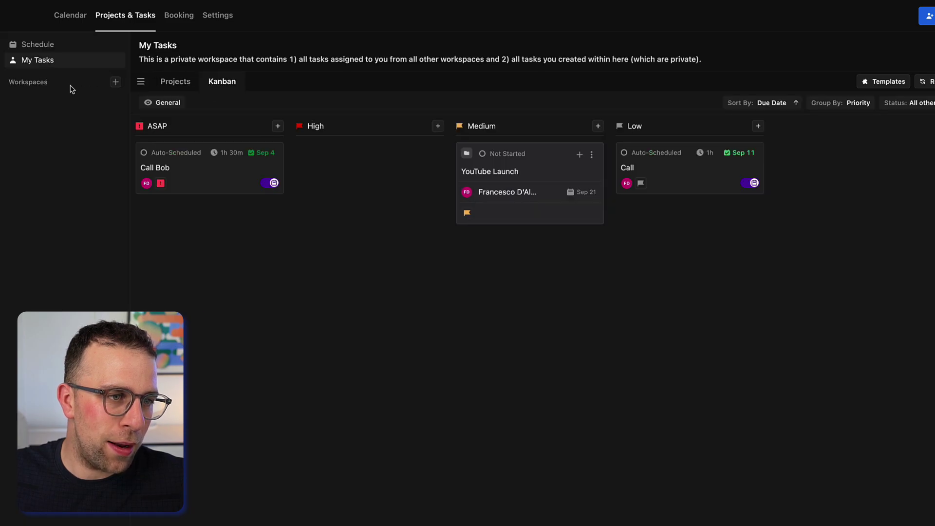
click(115, 83)
click(545, 242)
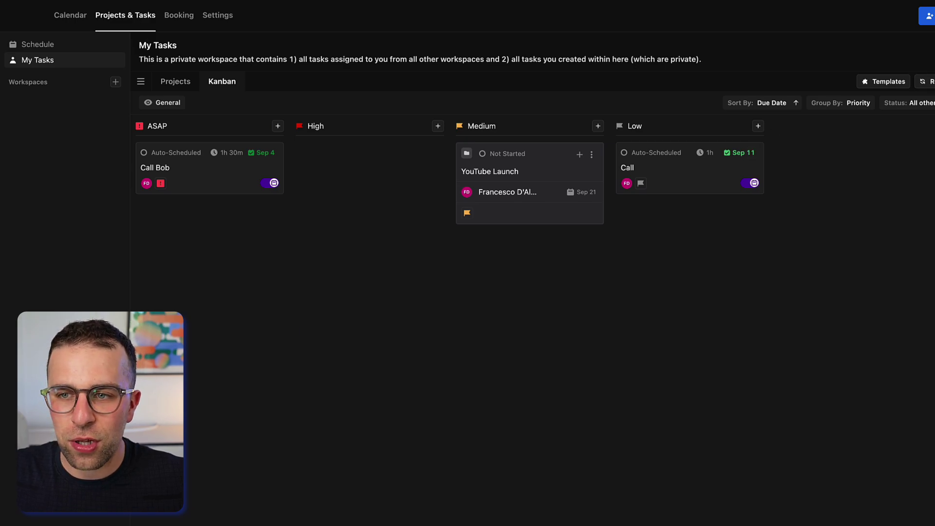
click(857, 104)
click(814, 129)
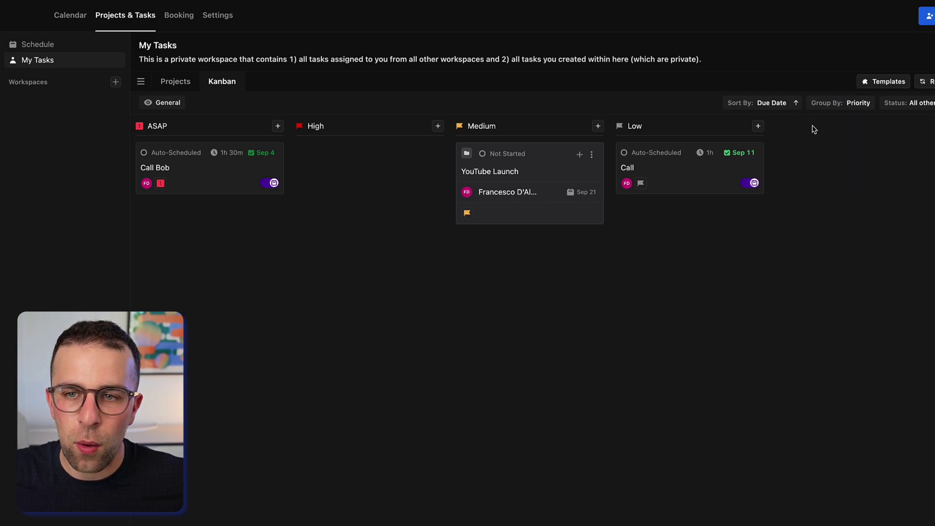
click(172, 83)
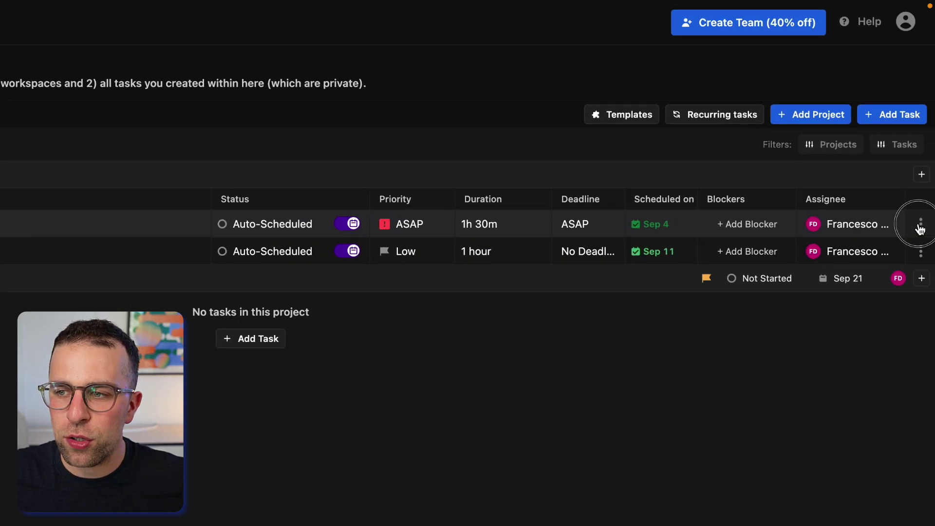
Open the ASAP-priority call task, look through its notes, scheduling and subtask fields, and close it
click(920, 227)
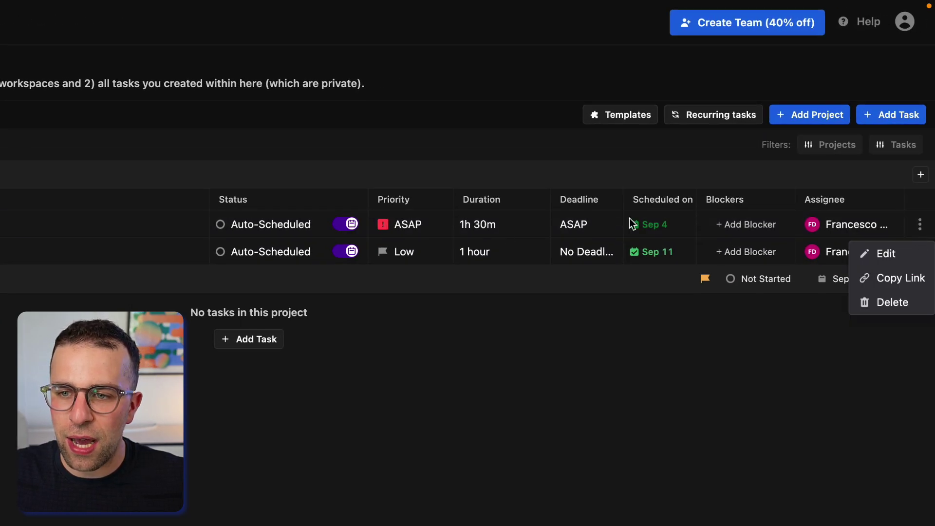
click(29, 219)
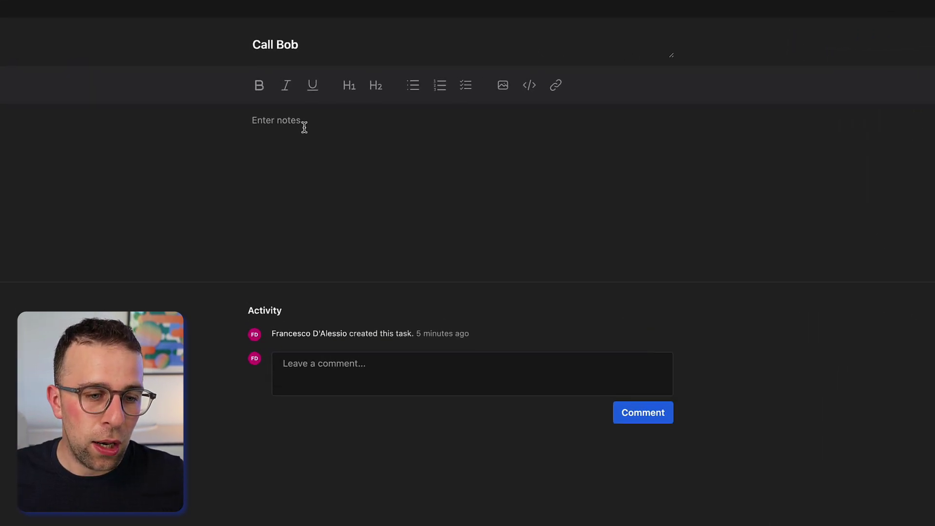
click(304, 127)
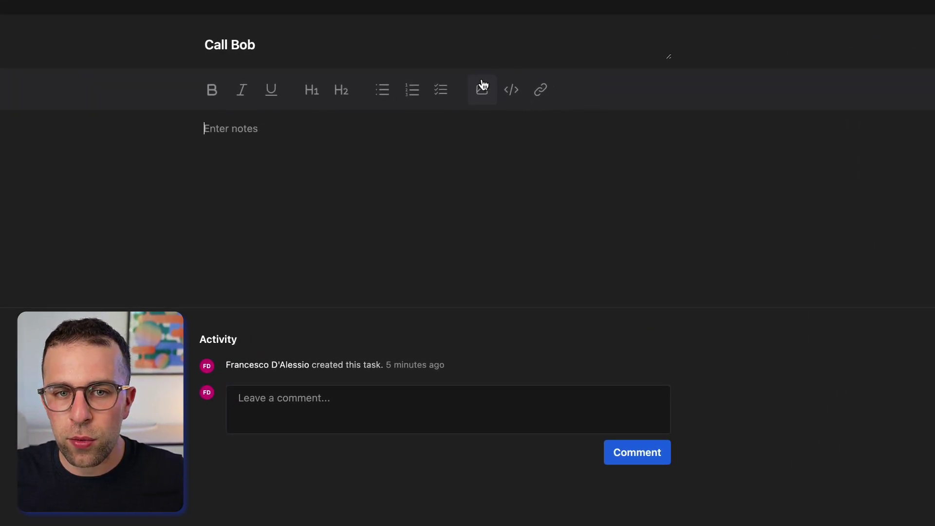
click(747, 387)
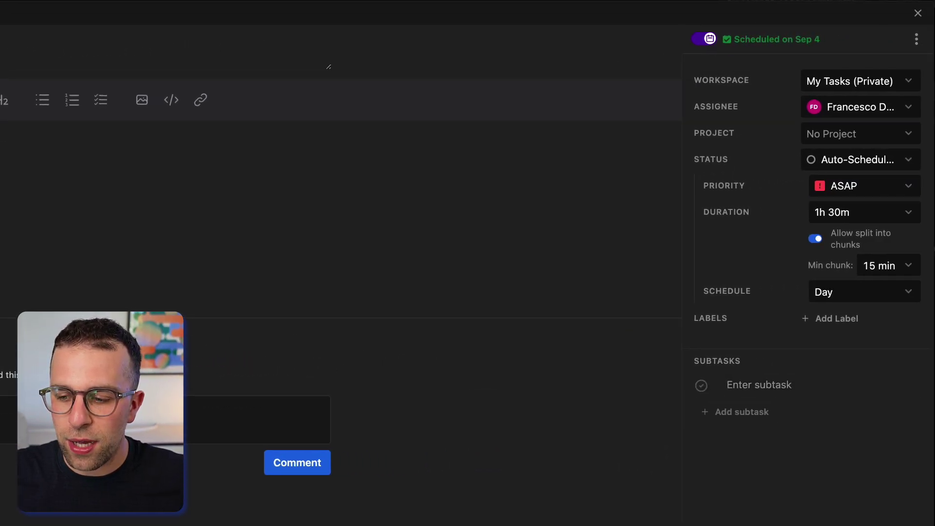
key(Escape)
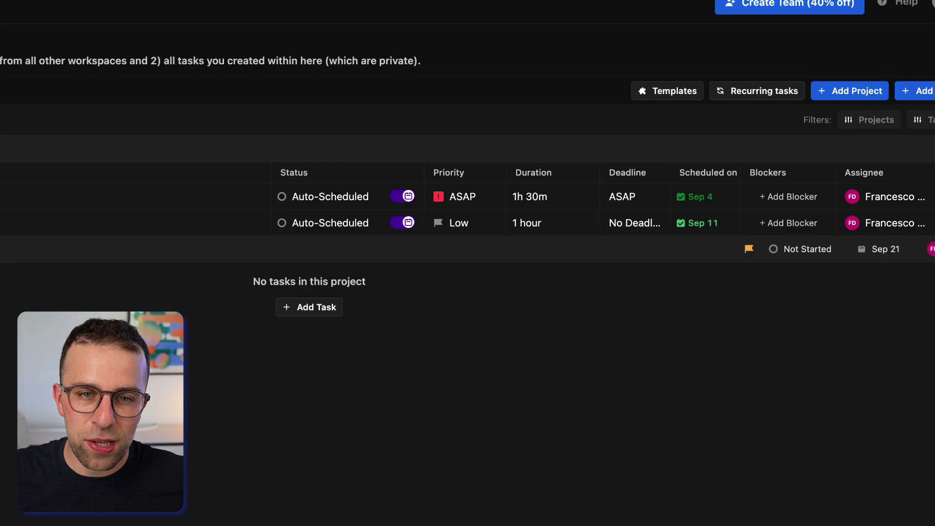
Look at the new task form for the YouTube Launch project, close it without adding a task, and view the Schedule
click(311, 308)
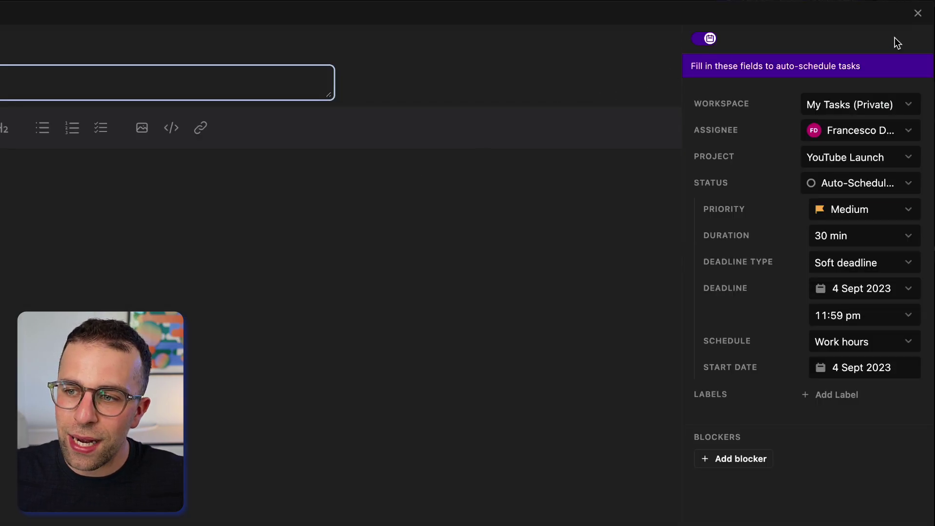
click(918, 13)
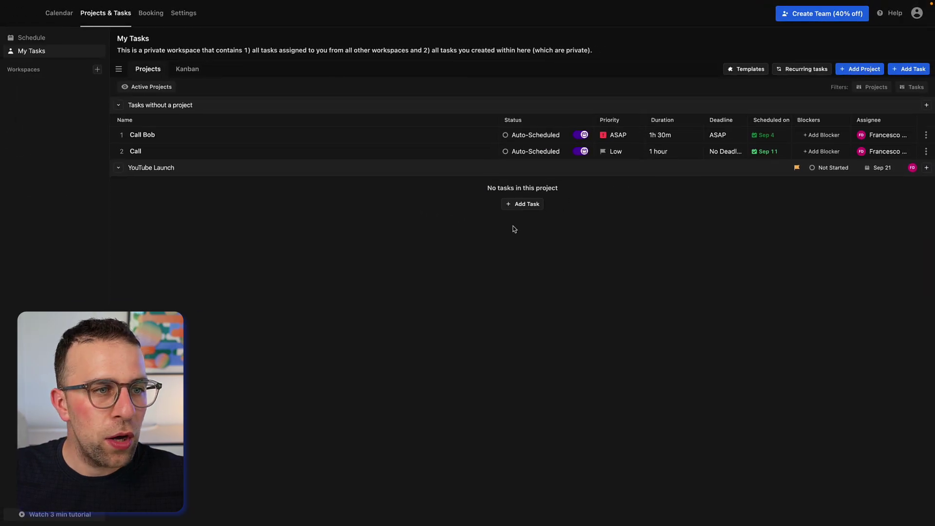
click(41, 42)
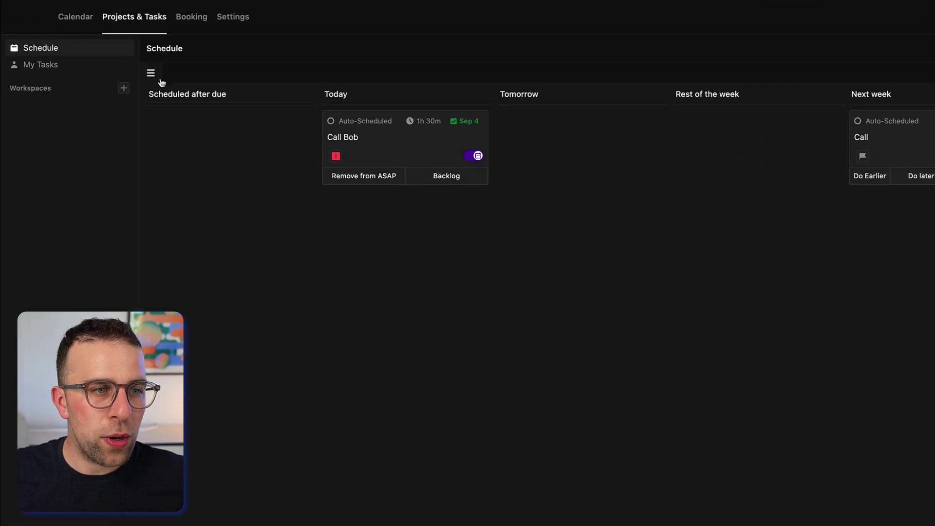
Open the existing booking page template for editing and set its schedule to Day
click(189, 17)
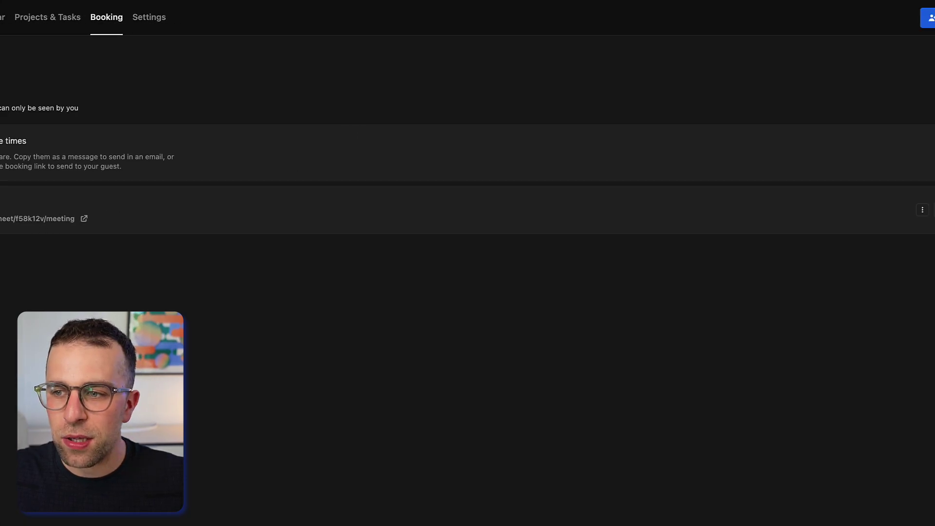
click(763, 216)
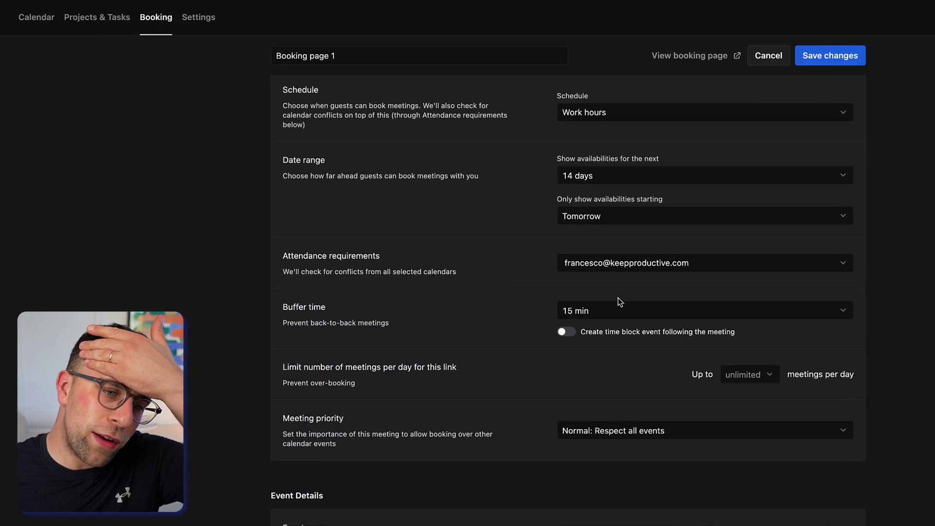
click(595, 113)
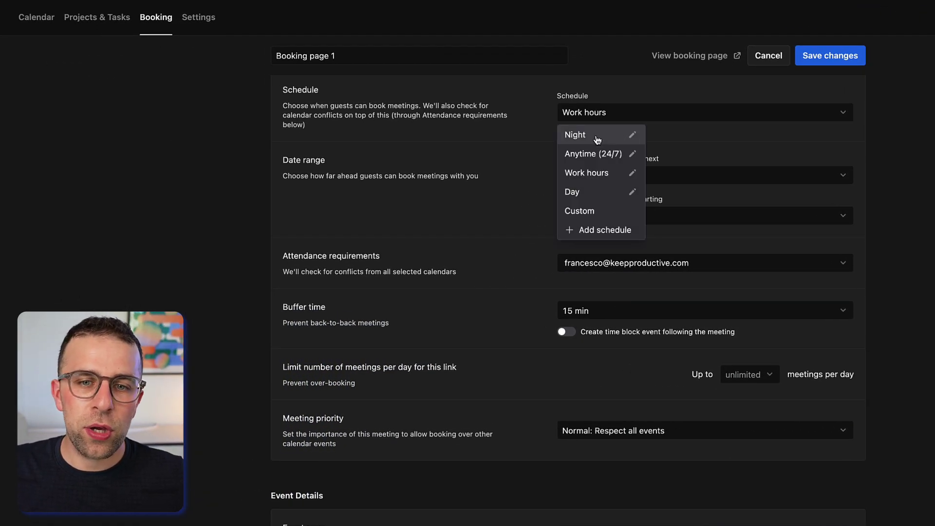
click(597, 200)
scroll(574, 151, up, 1)
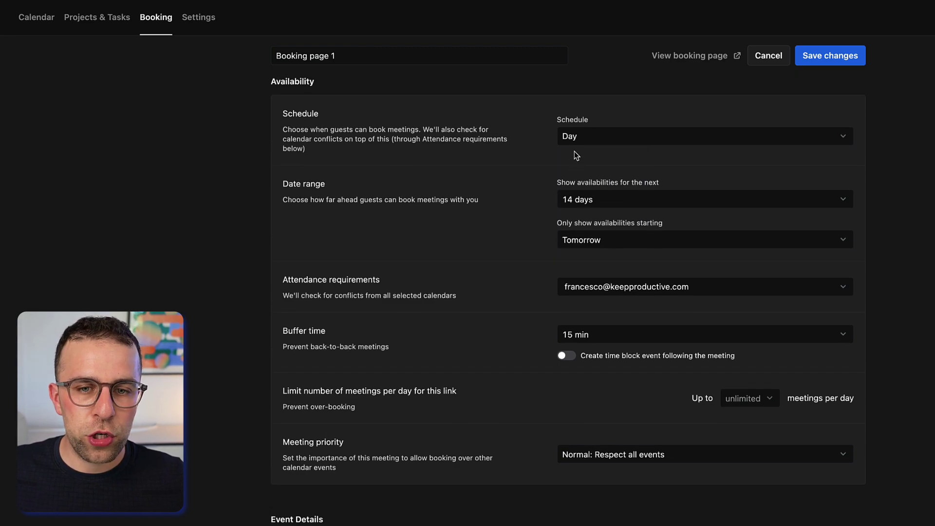
Set the booking date range to show availabilities for the next 21 days, starting in 2 days
click(587, 204)
scroll(601, 327, down, 2)
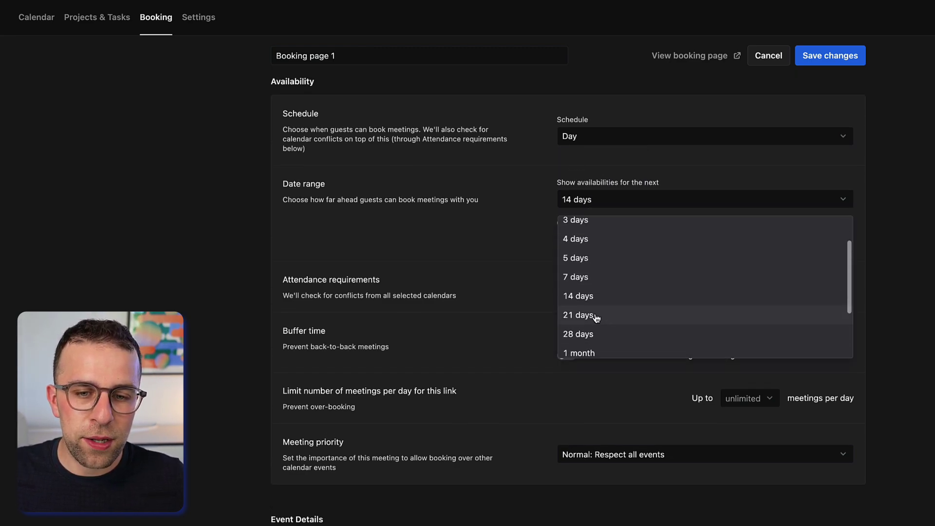
click(599, 317)
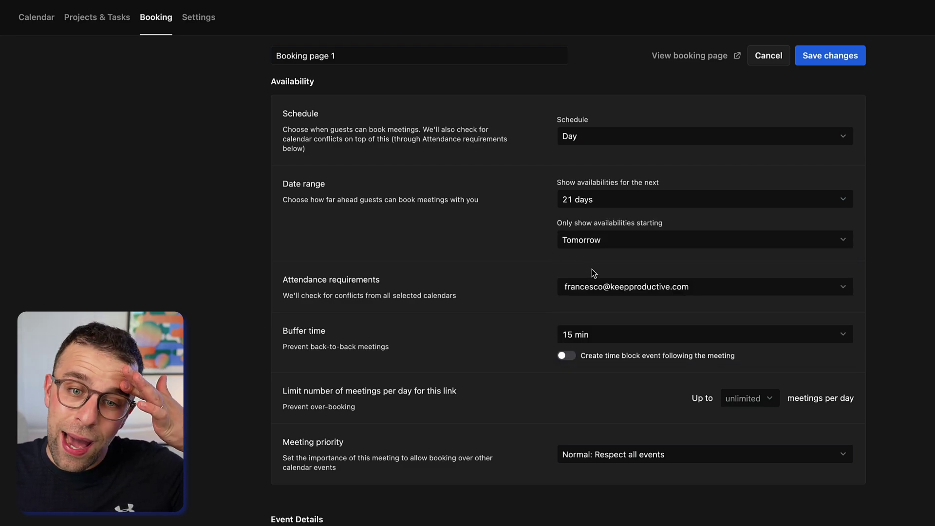
scroll(592, 270, down, 1)
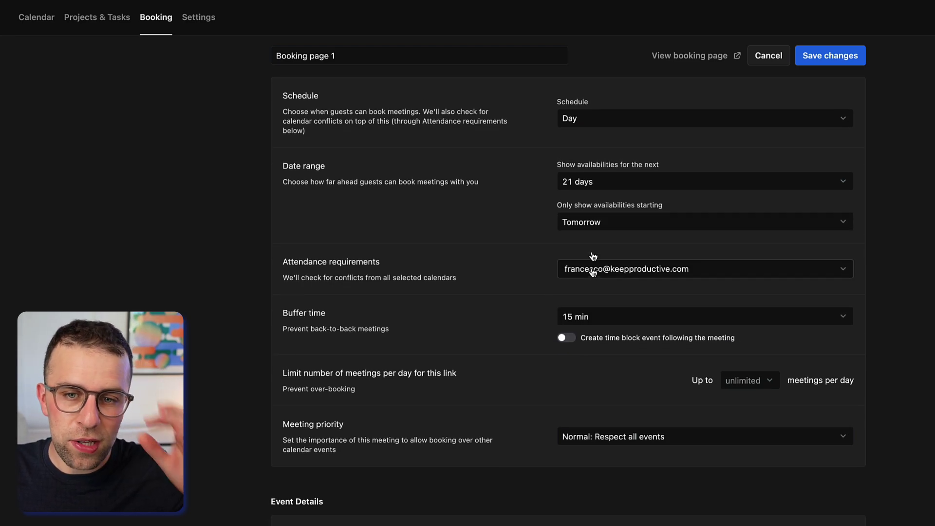
click(599, 225)
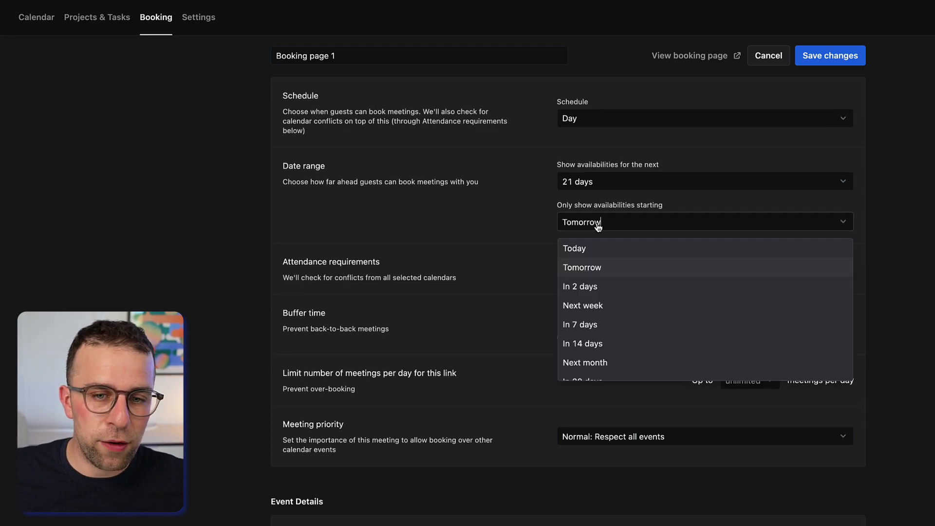
click(603, 289)
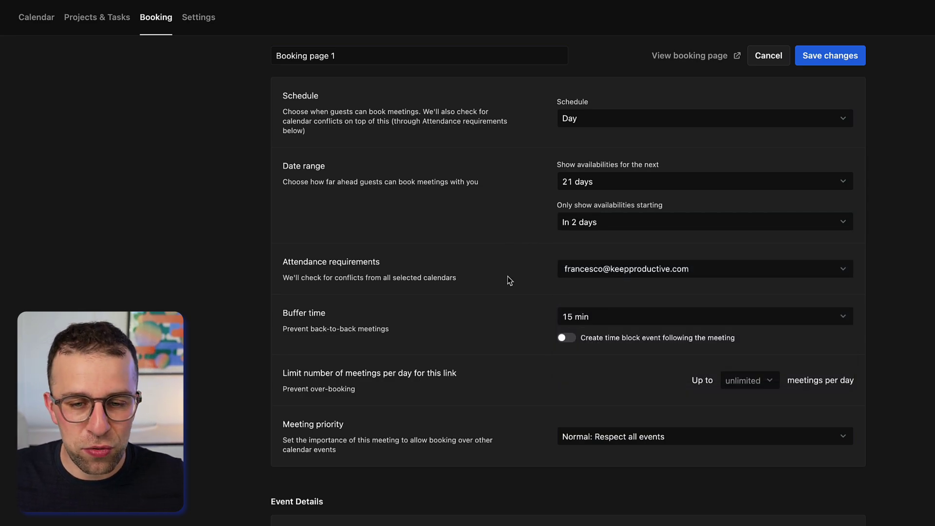
Set the buffer time to 30 min and limit the booking link to 3 meetings per day
scroll(508, 281, down, 3)
click(580, 267)
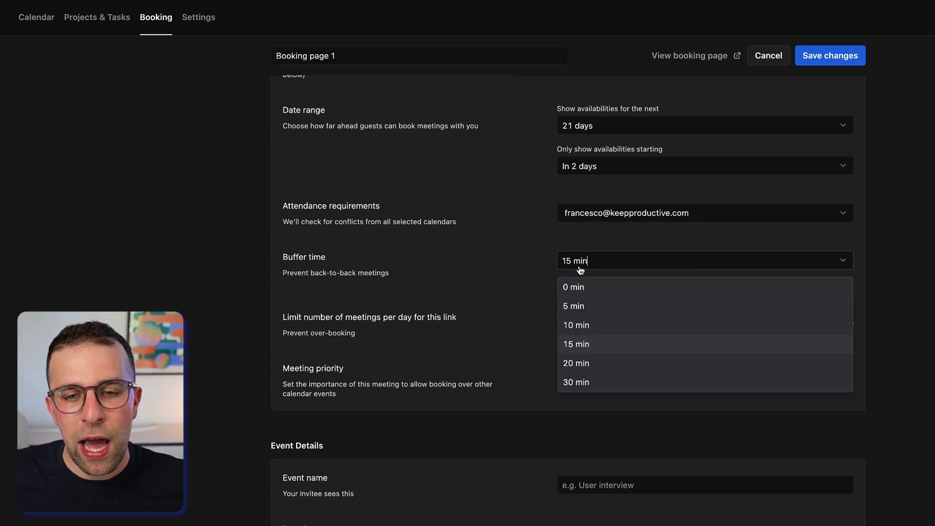
click(591, 382)
scroll(512, 287, down, 3)
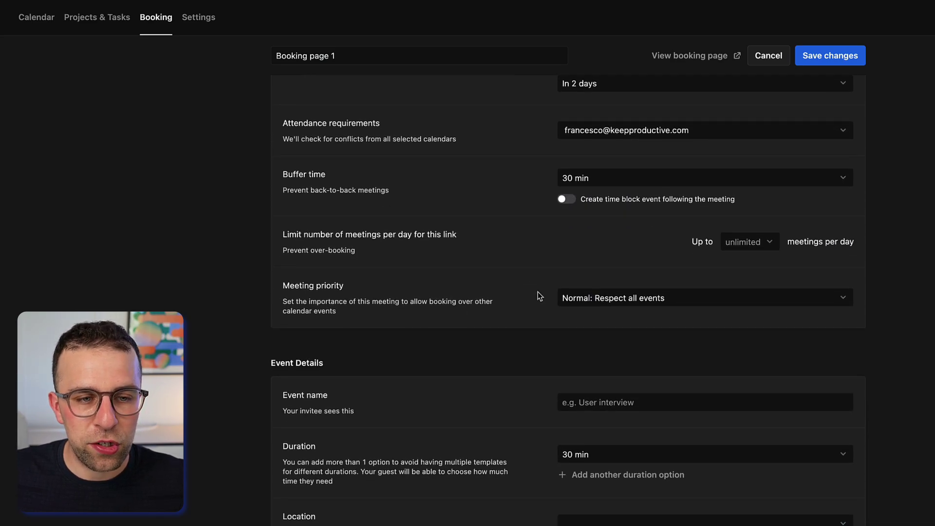
scroll(537, 292, down, 3)
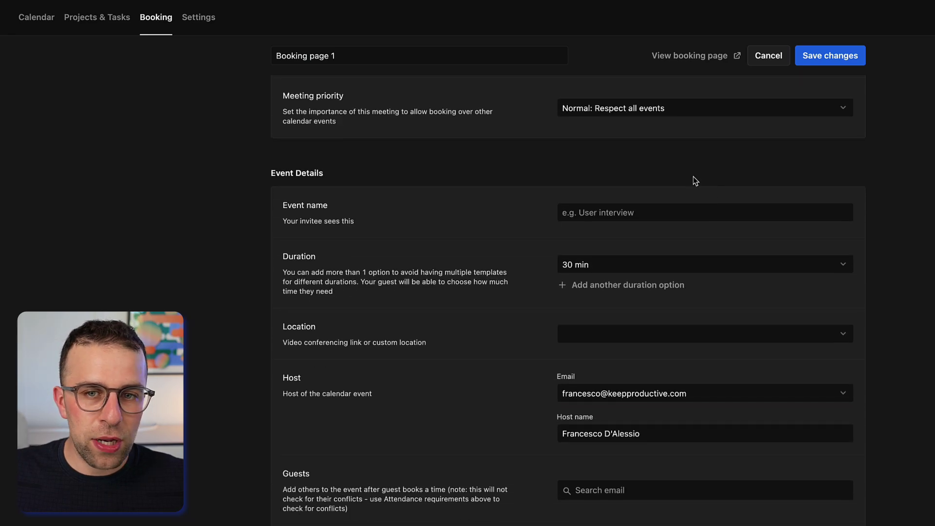
scroll(726, 178, up, 3)
click(752, 170)
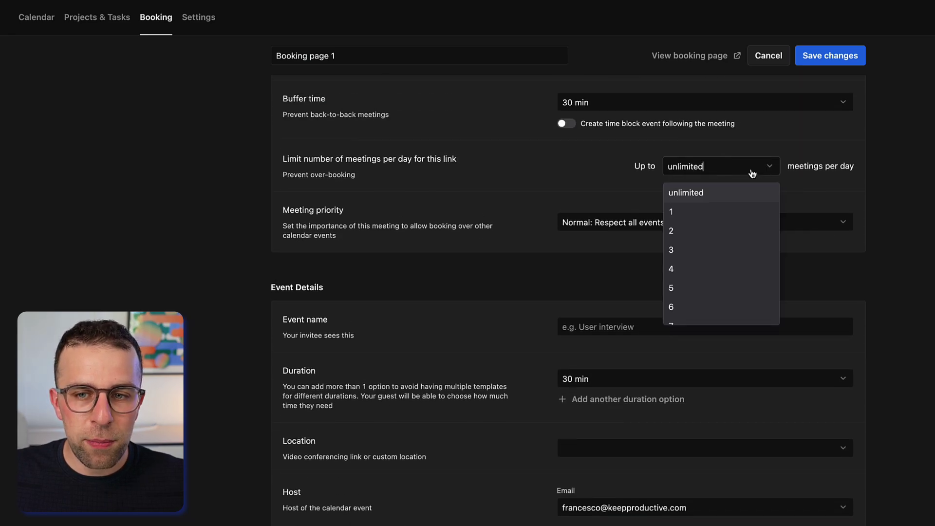
click(710, 256)
scroll(573, 295, down, 1)
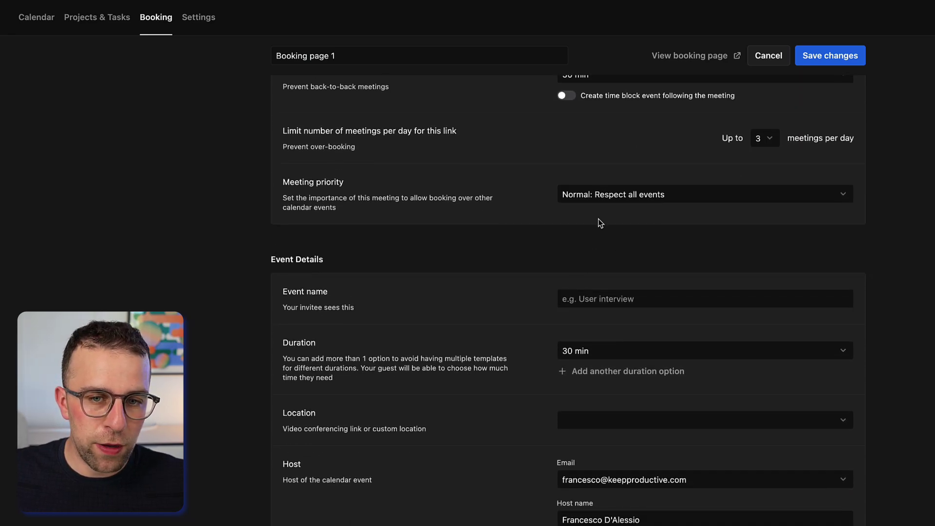
Set the meeting priority to High Priority: Book over all events (including meetings), and rename the booking page Urgent Meetings
click(604, 195)
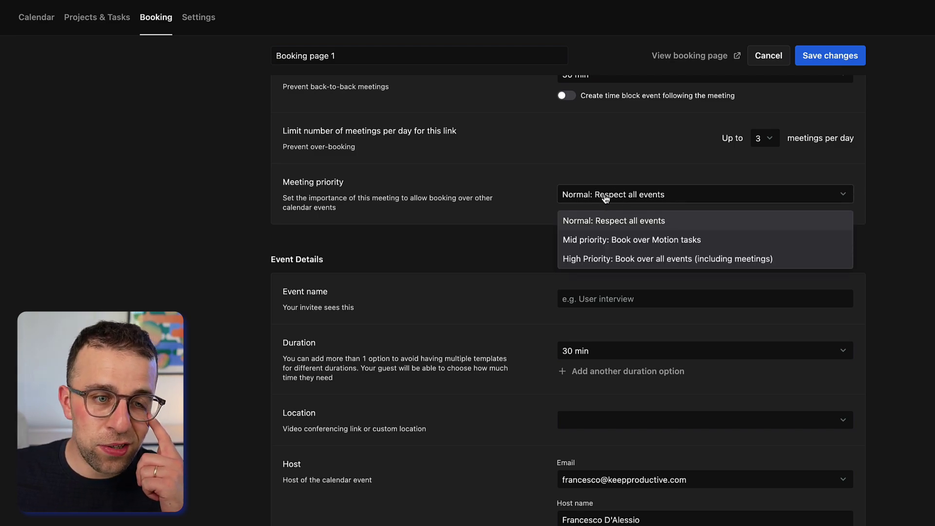
click(606, 258)
scroll(599, 221, up, 5)
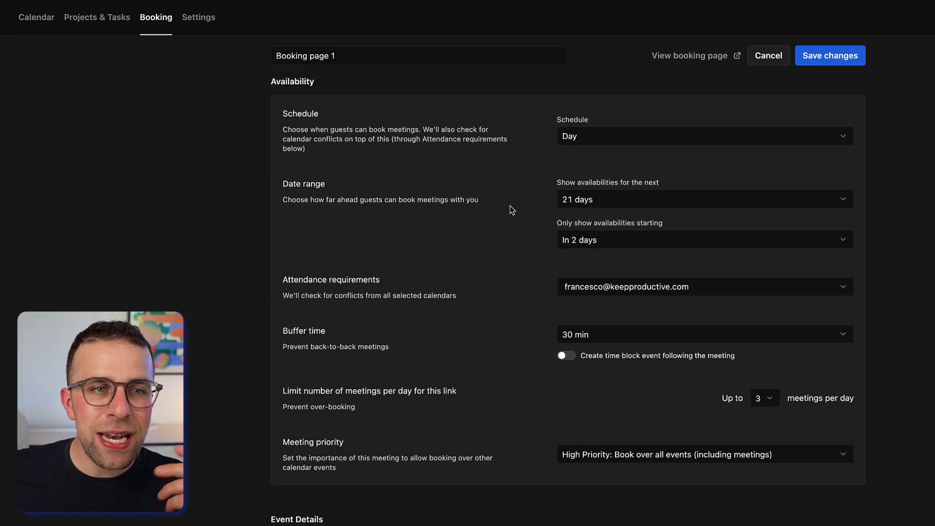
triple_click(350, 59)
text(Urgent Meetings)
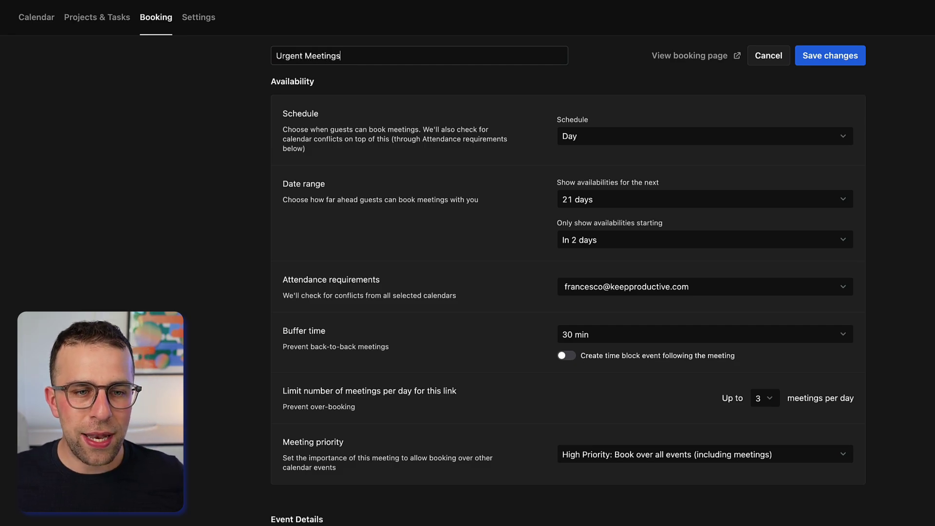
Change the ending of the booking link's URL to urgent and save the booking page changes
scroll(475, 202, down, 10)
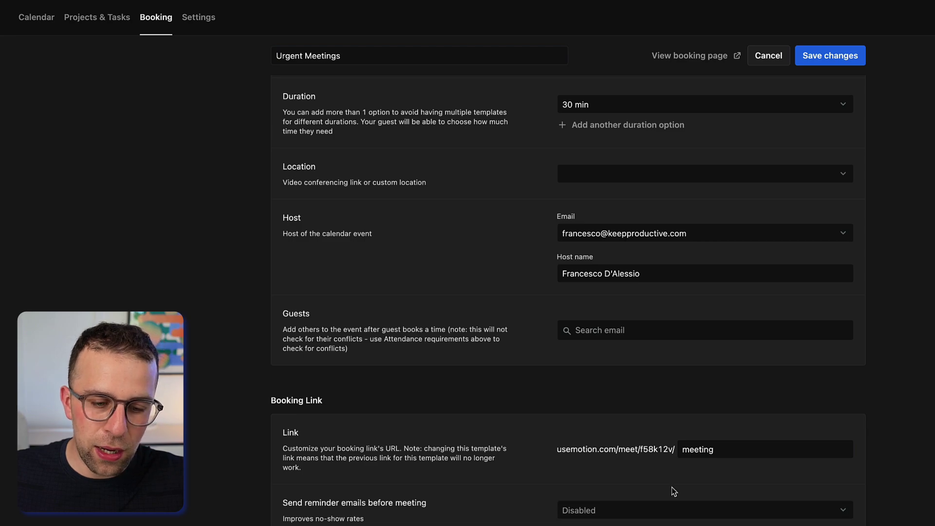
double_click(734, 450)
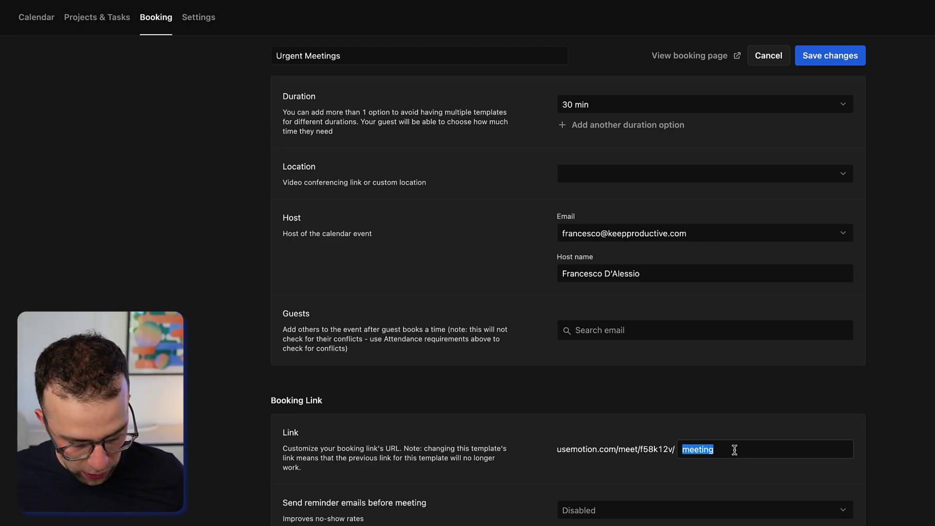
text(urgent)
key(Tab)
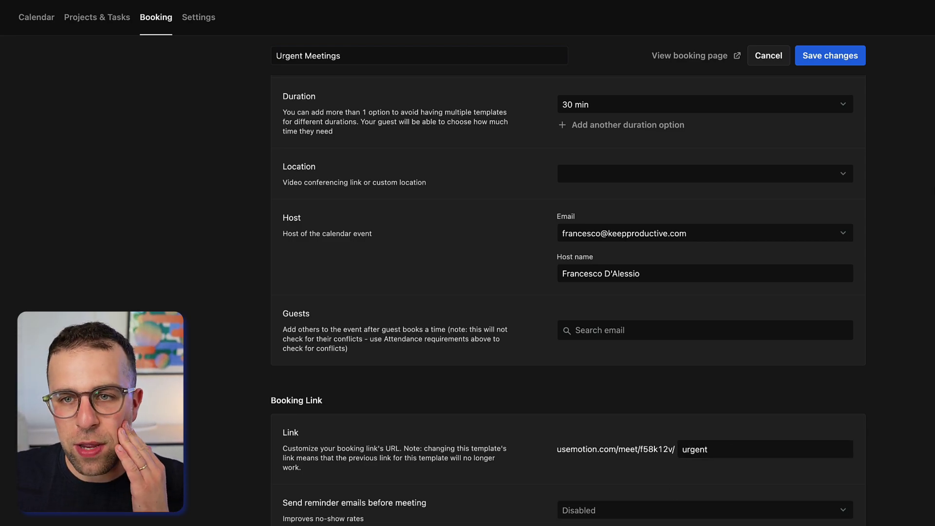
scroll(799, 90, up, 8)
click(828, 55)
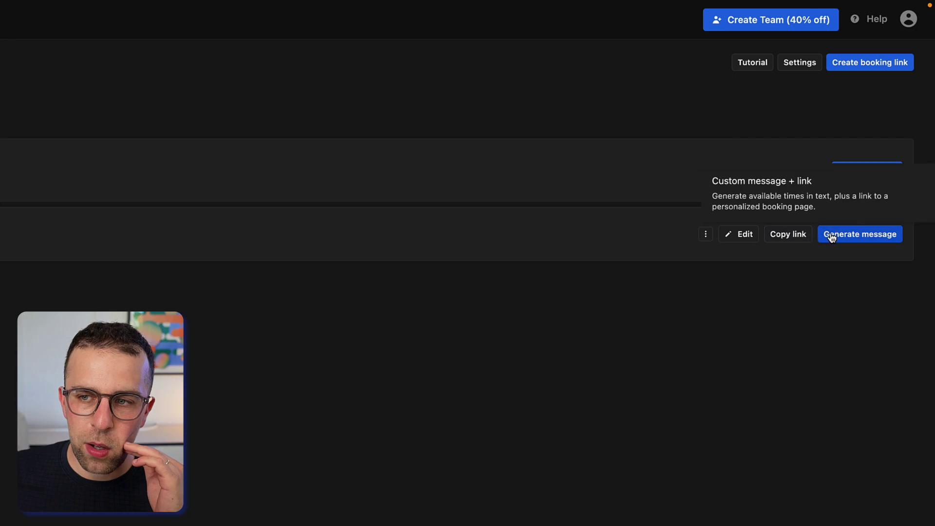
Preview the generated invitation message and its availability options for the Urgent Meetings booking link, and close it without copying the message
click(832, 238)
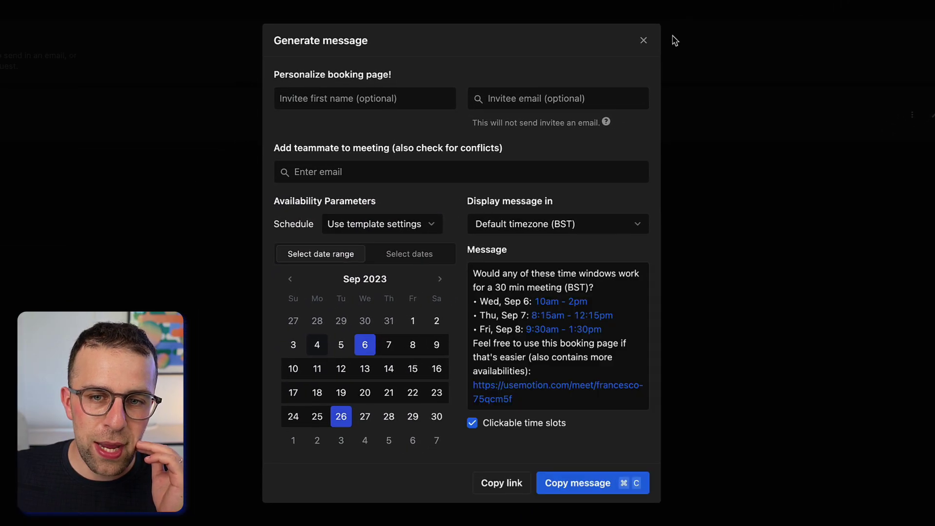
click(643, 41)
click(931, 115)
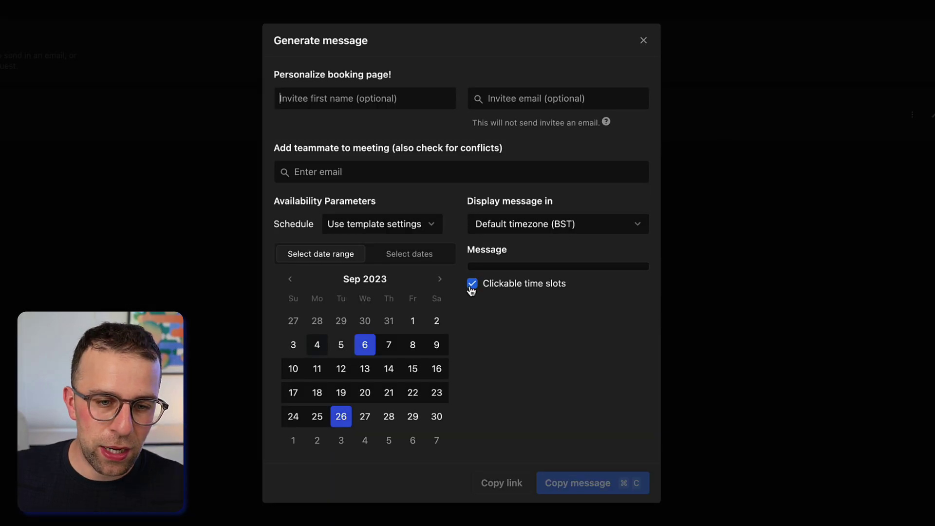
click(644, 41)
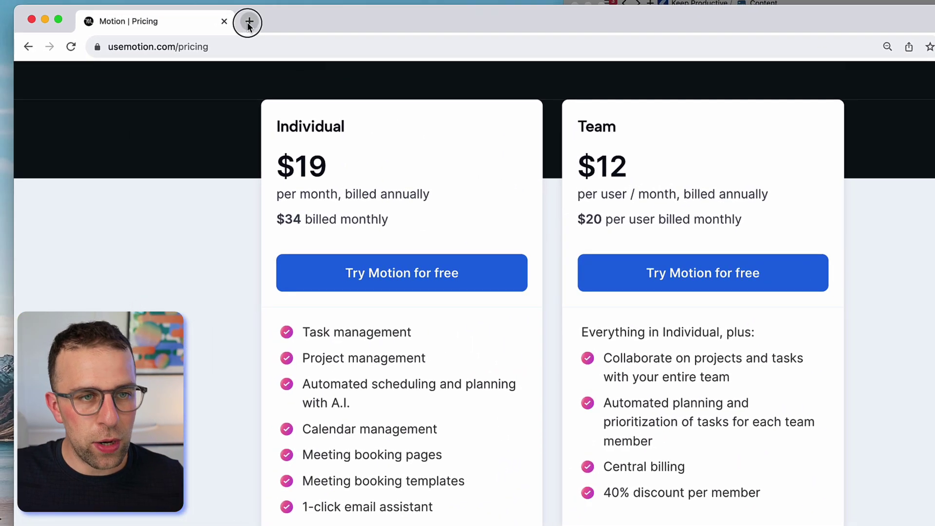
Switch to the browser and open the public page of the Urgent Meetings booking link in a new tab
click(247, 21)
text(x)
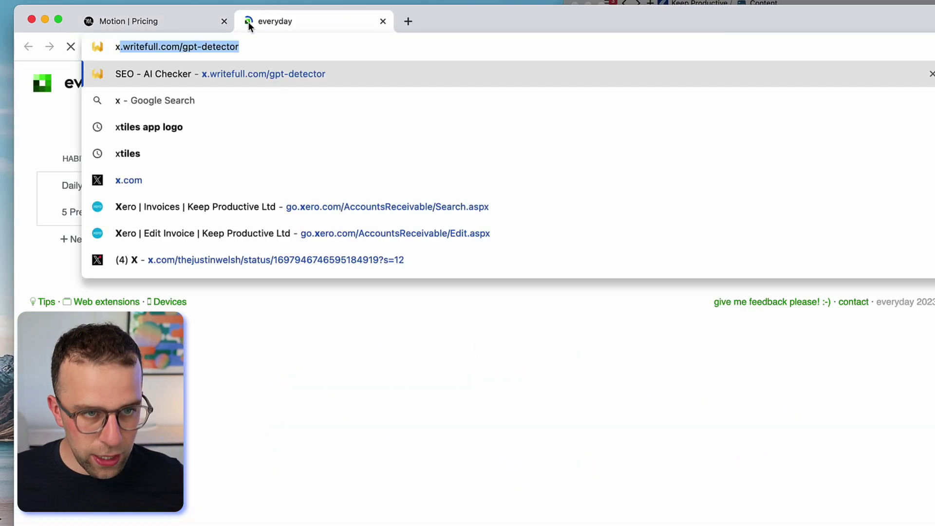
key(Right)
key(Home)
key(Delete)
key(Delete)
key(Return)
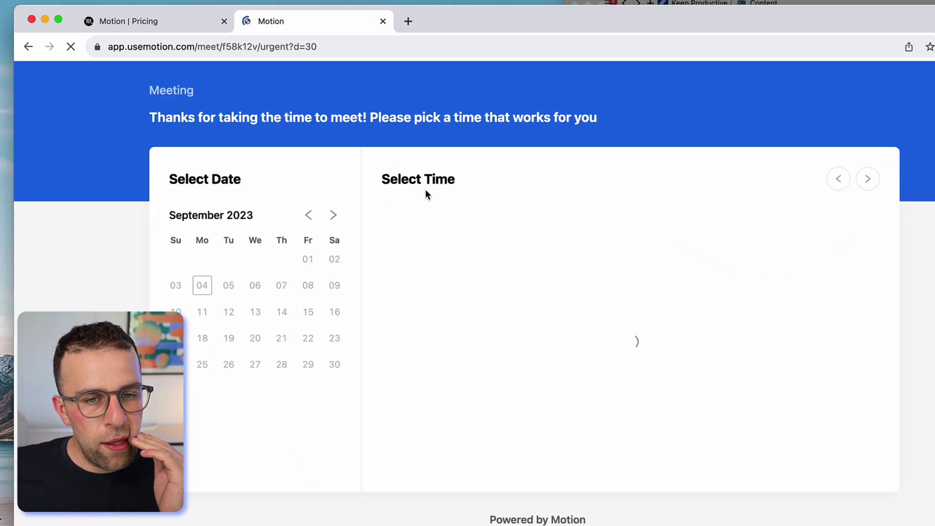
Book the 10:00am slot on Wed Sep 6 with the invitee's name and email, and schedule the event
scroll(489, 349, down, 5)
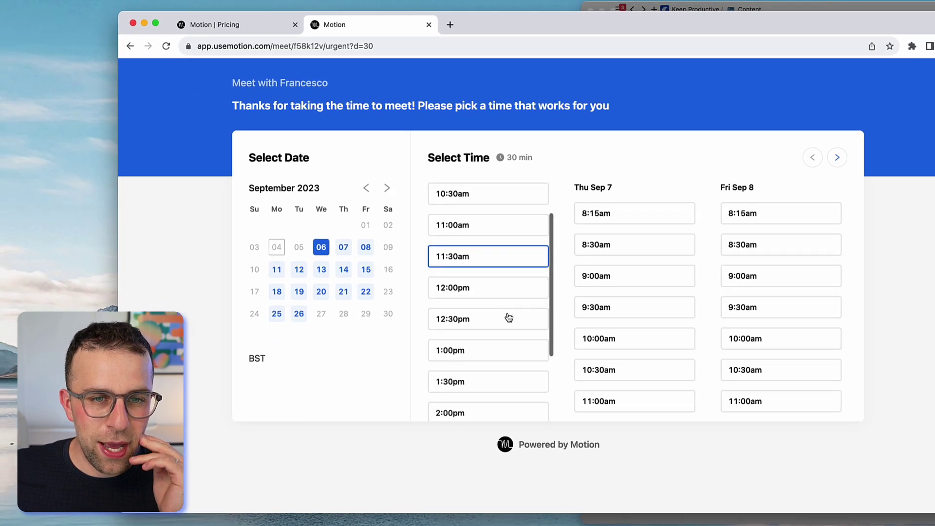
scroll(489, 349, up, 5)
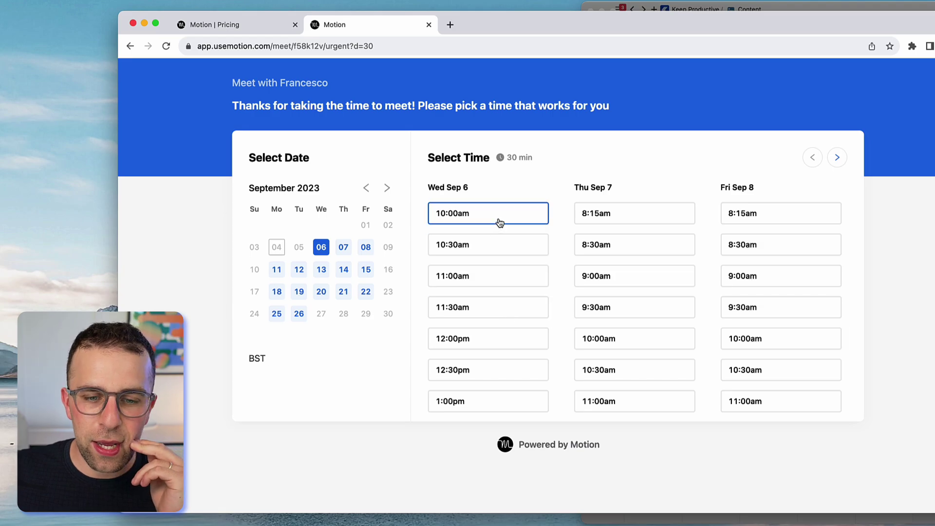
click(469, 215)
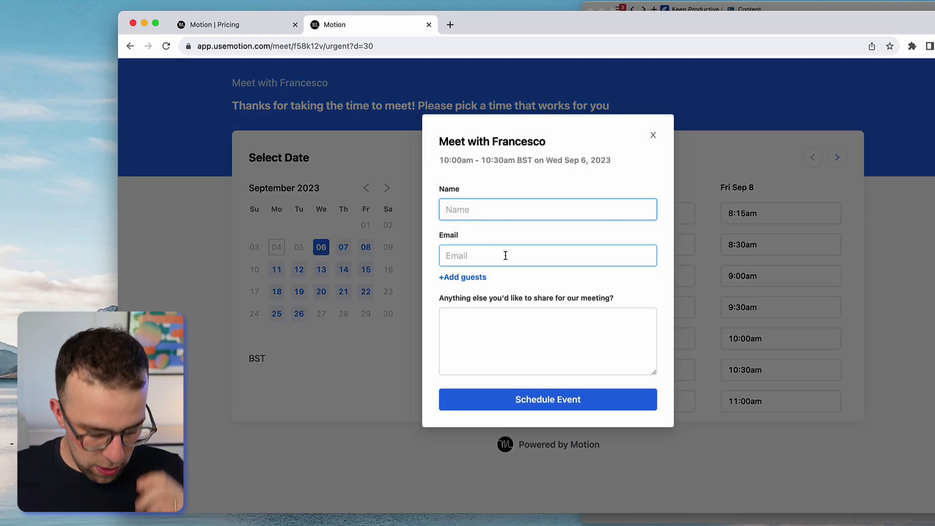
text(Bob)
click(506, 256)
text(B)
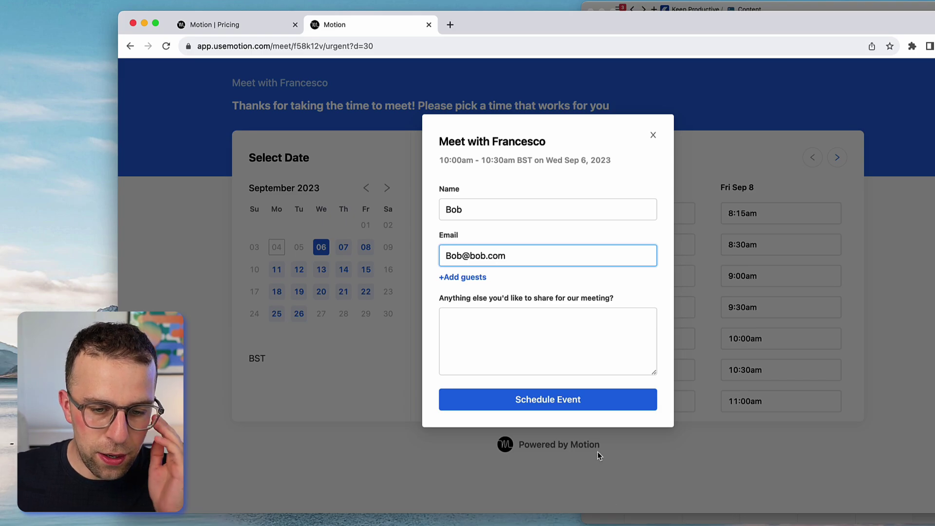
click(575, 403)
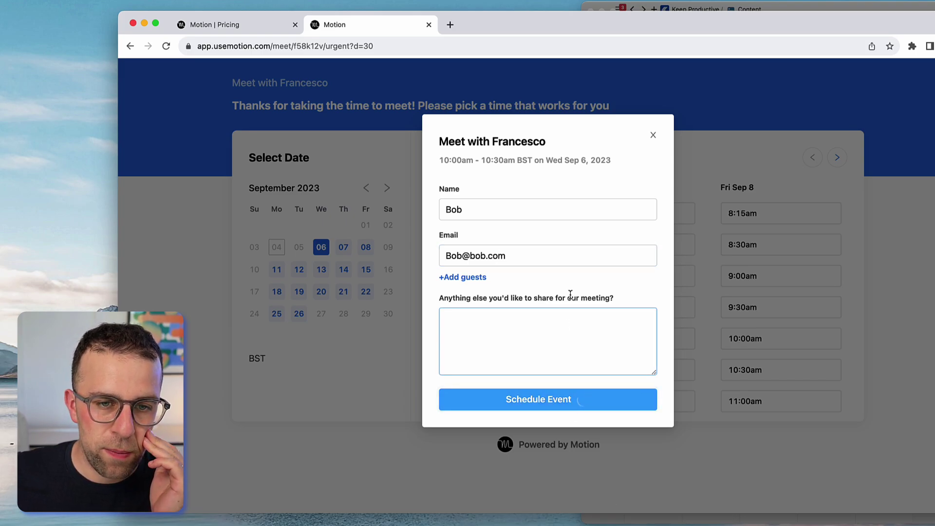
key(ctrl+Right)
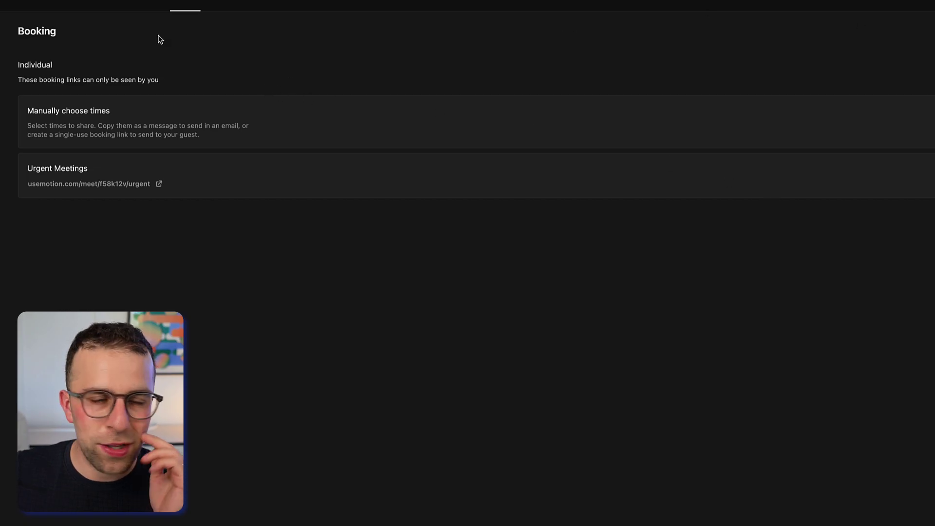
click(68, 6)
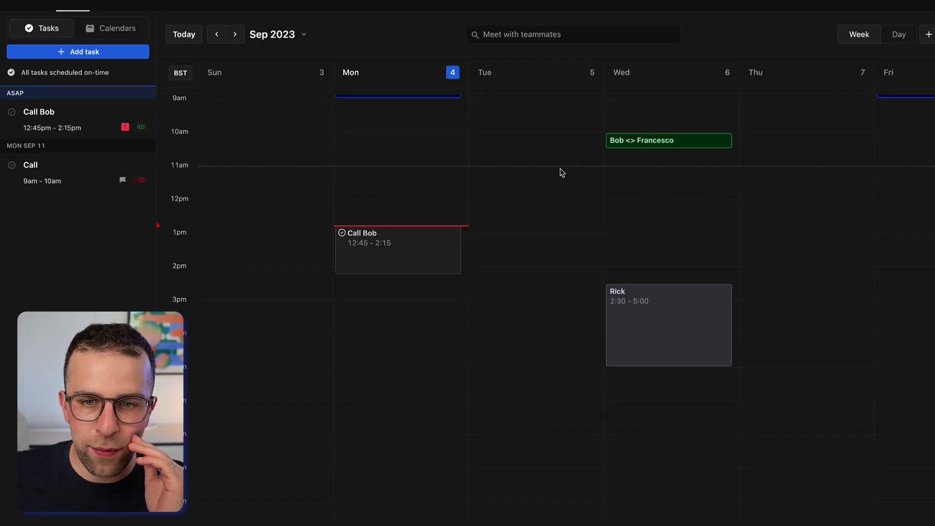
click(651, 142)
scroll(404, 234, up, 5)
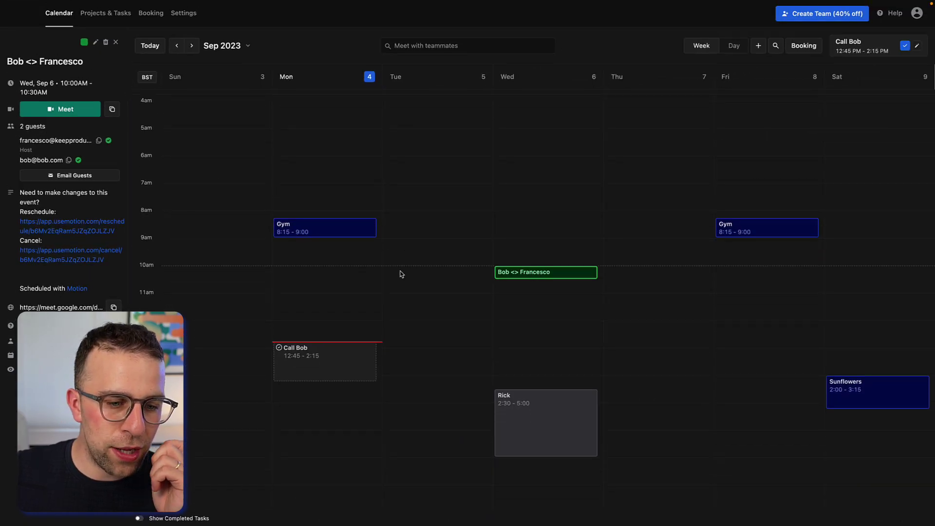
Move Monday's call task to Wednesday, September 6, 9:30 to 11:00, over the booked meeting, and accept making it a fixed-time task
scroll(402, 273, down, 1)
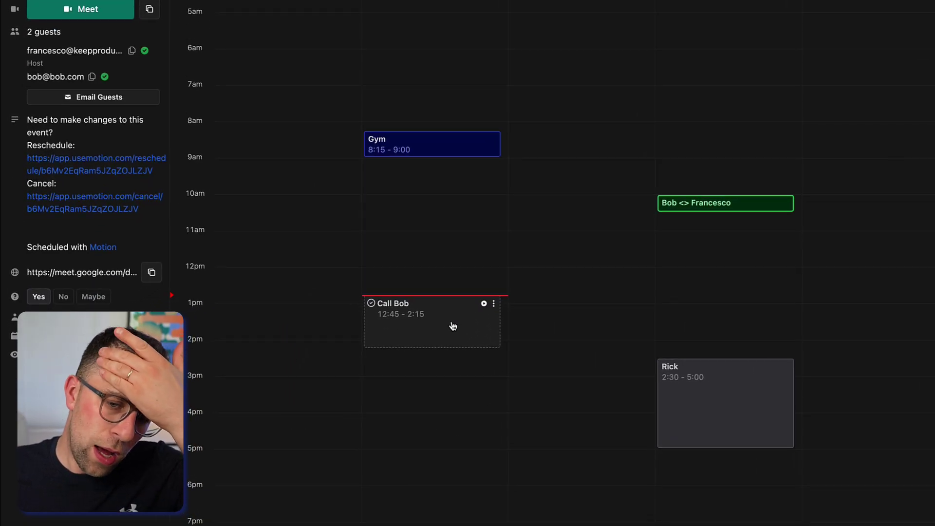
drag(453, 326, 775, 202)
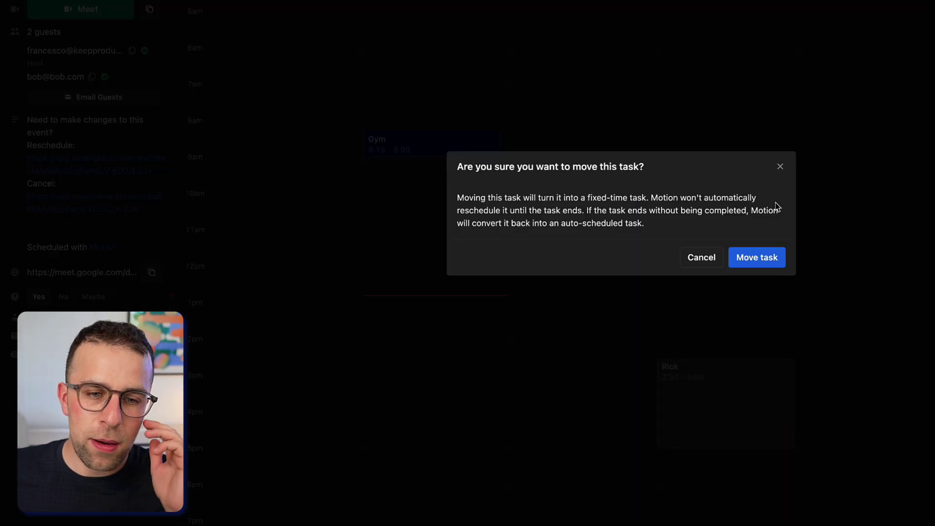
click(748, 257)
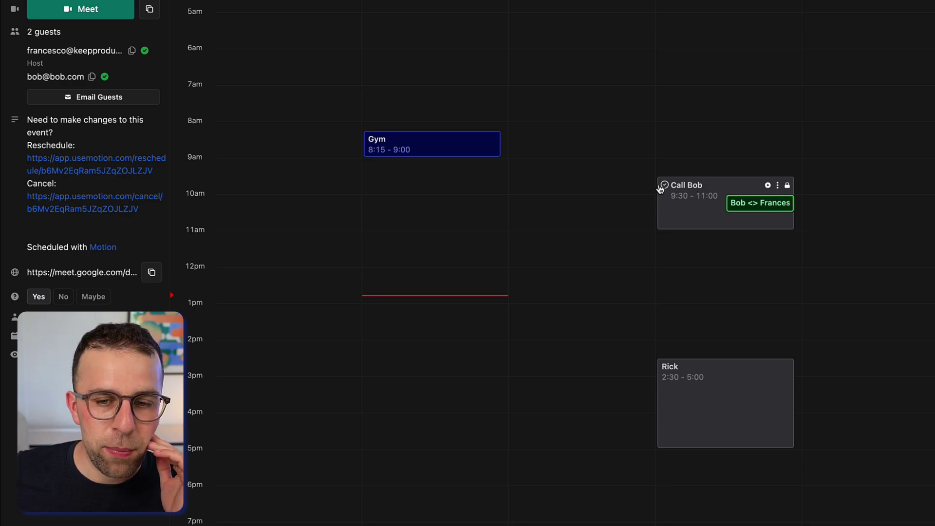
click(455, 84)
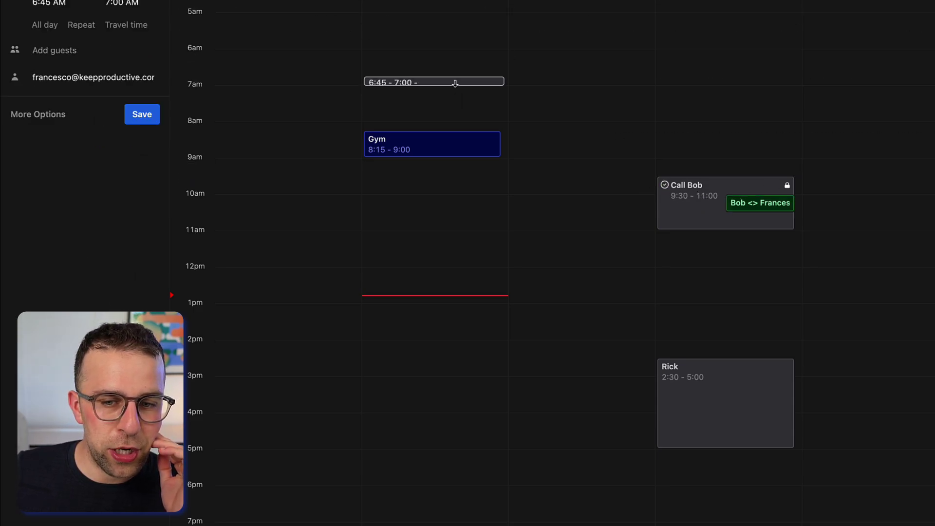
key(Escape)
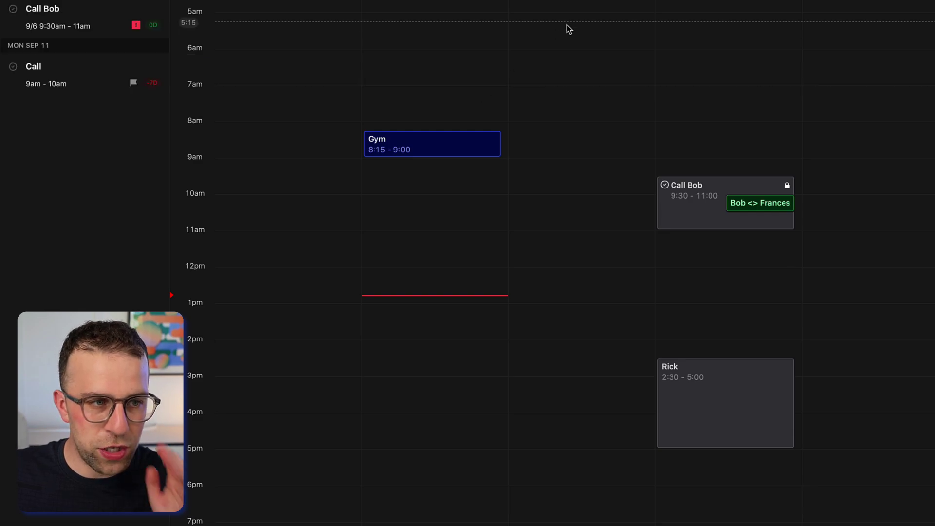
Reschedule Wednesday's call task to 8:15 to 9:45, ahead of the booked meeting, and check the surrounding weeks of the calendar
drag(711, 207, 713, 168)
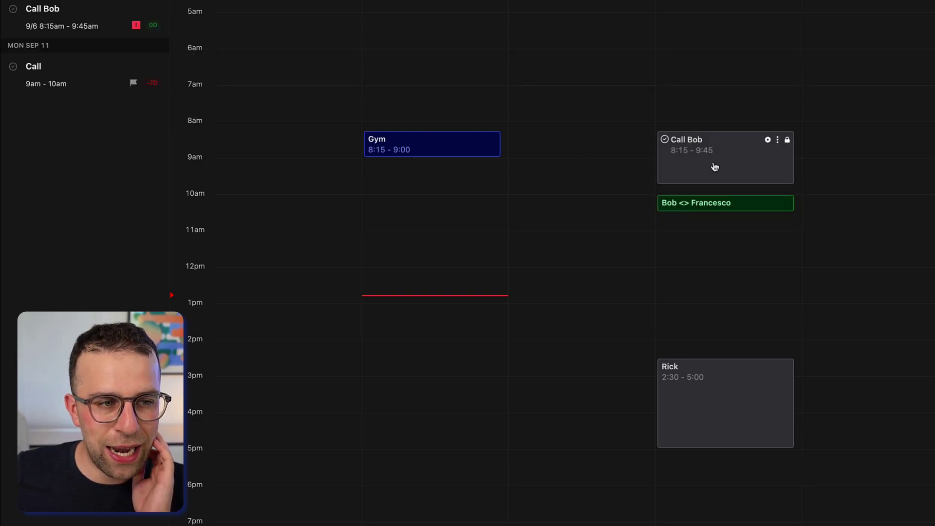
scroll(621, 271, down, 1)
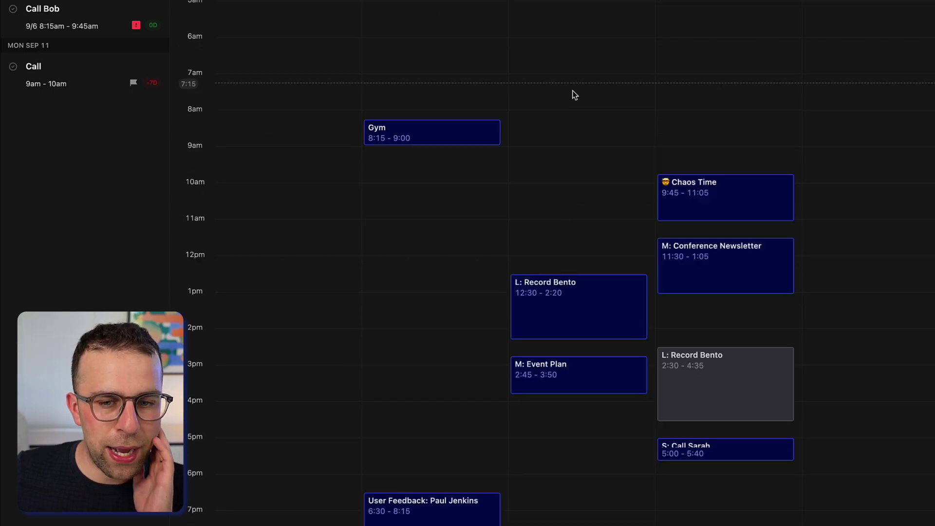
scroll(573, 94, down, 5)
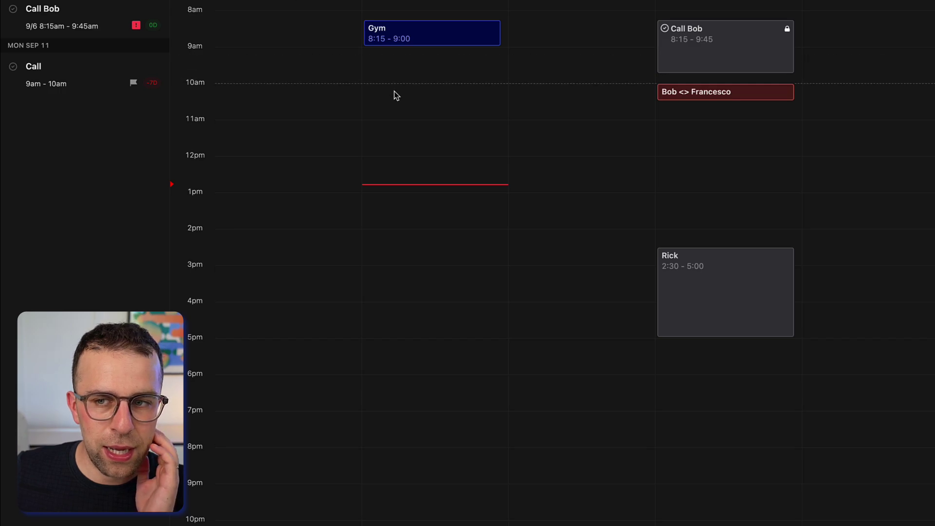
scroll(396, 95, up, 4)
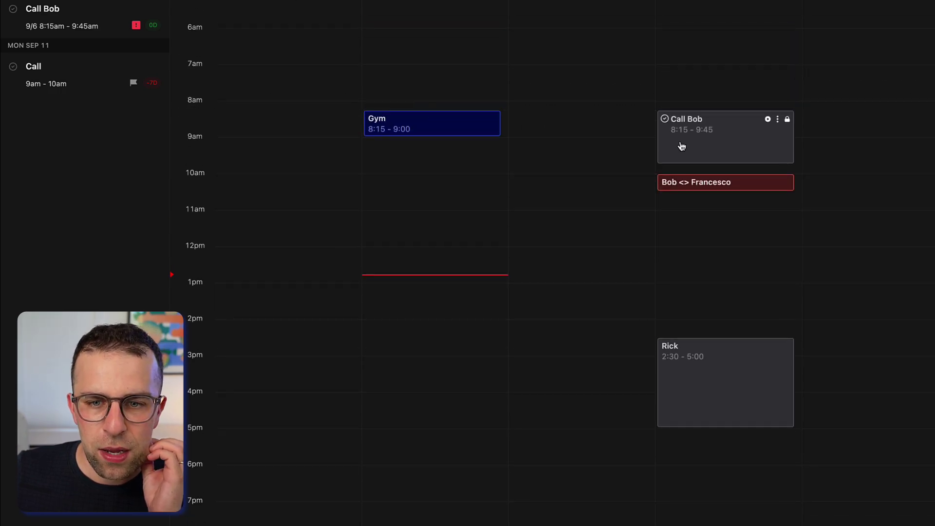
scroll(595, 168, up, 1)
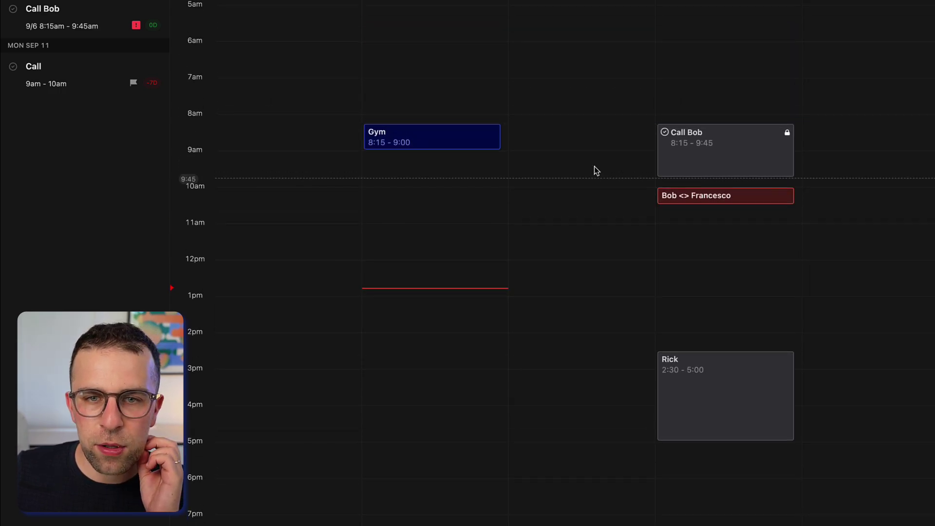
scroll(594, 168, down, 1)
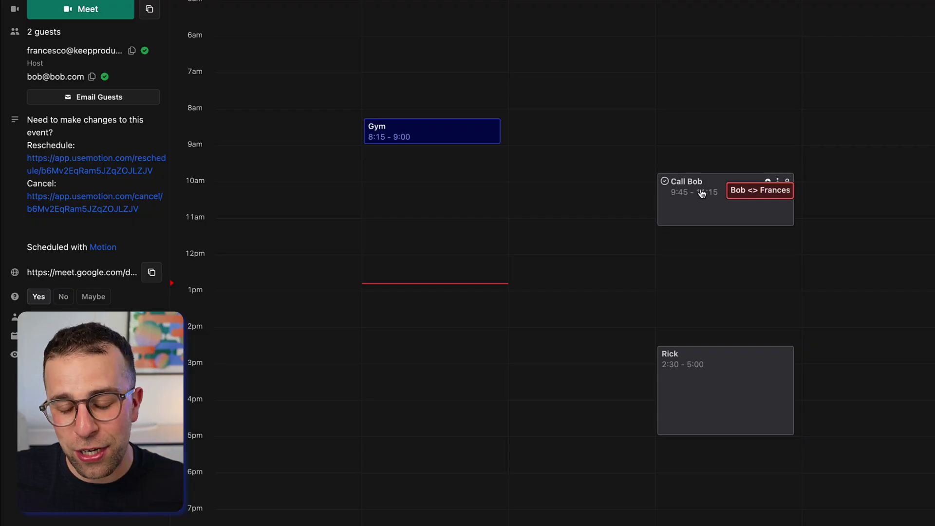
Rename Wednesday's call task Book Calls and save it
click(699, 190)
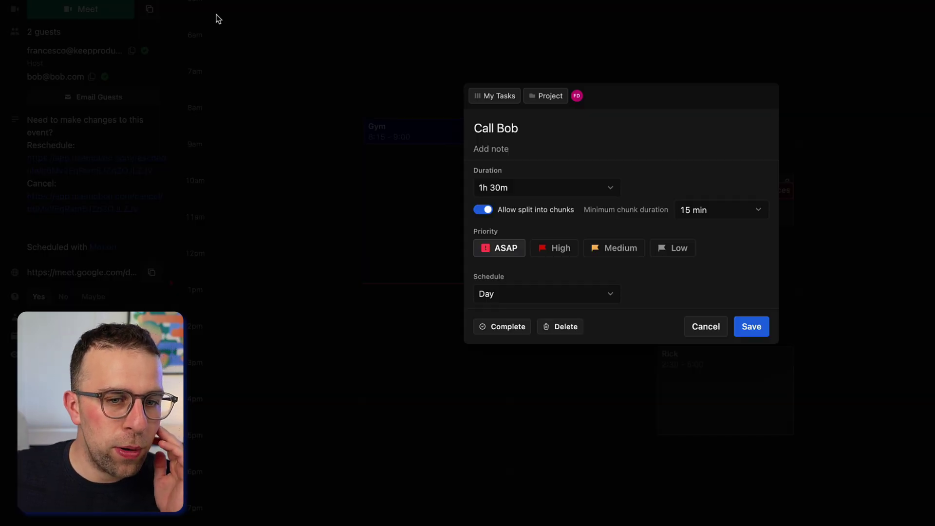
triple_click(521, 125)
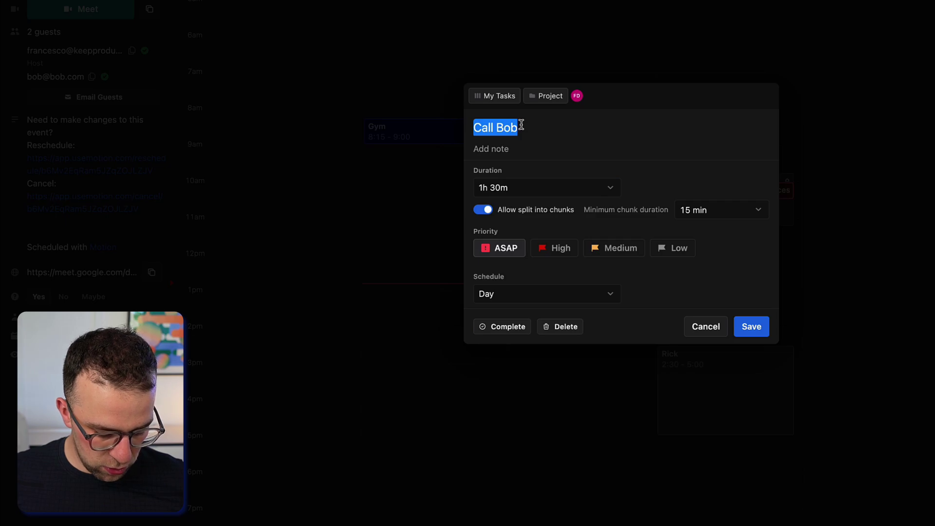
text(C)
key(BackSpace)
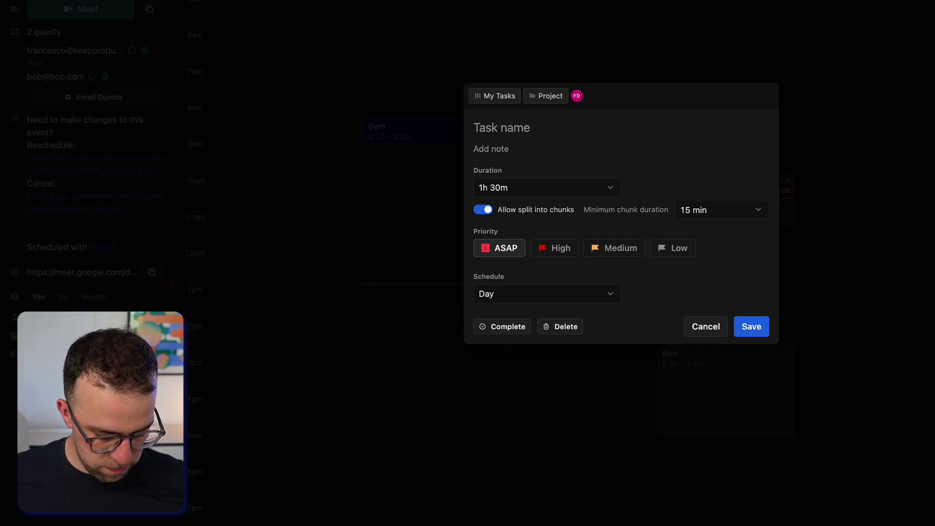
text(Book Calls)
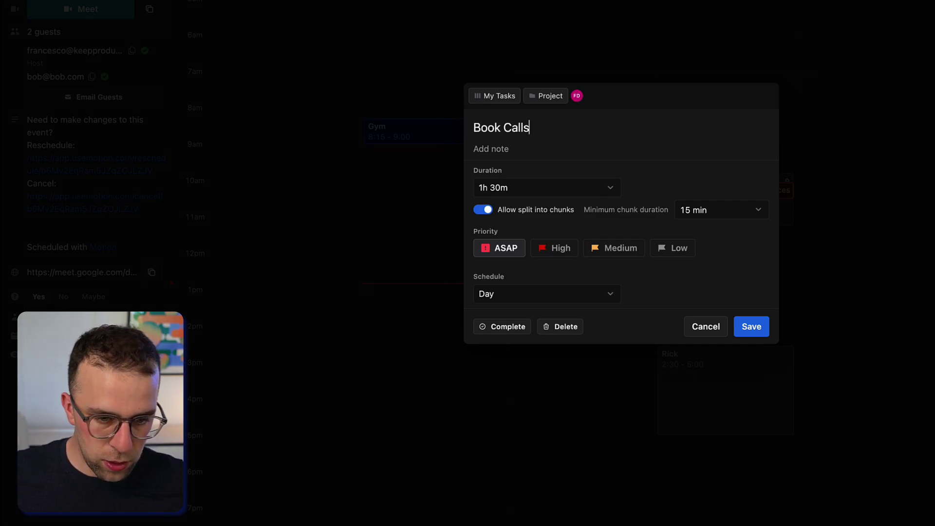
click(754, 328)
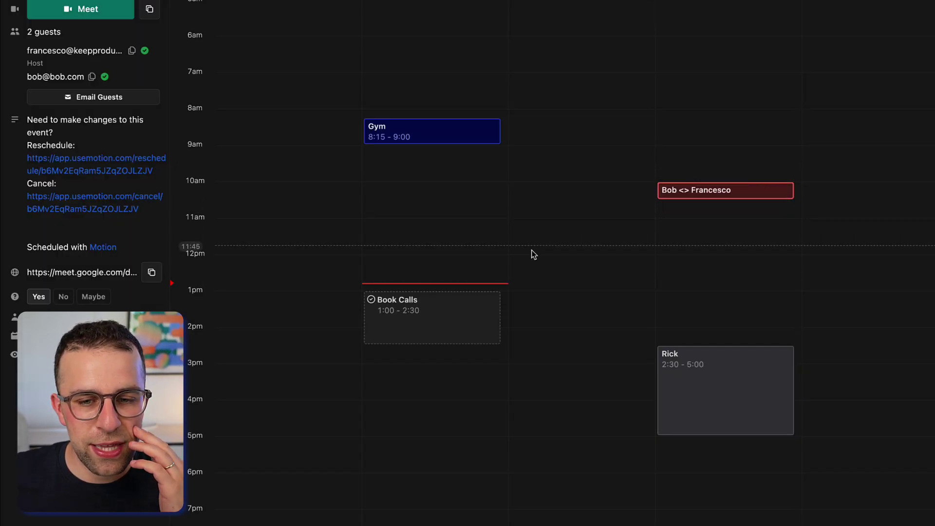
mouse_move(468, 311)
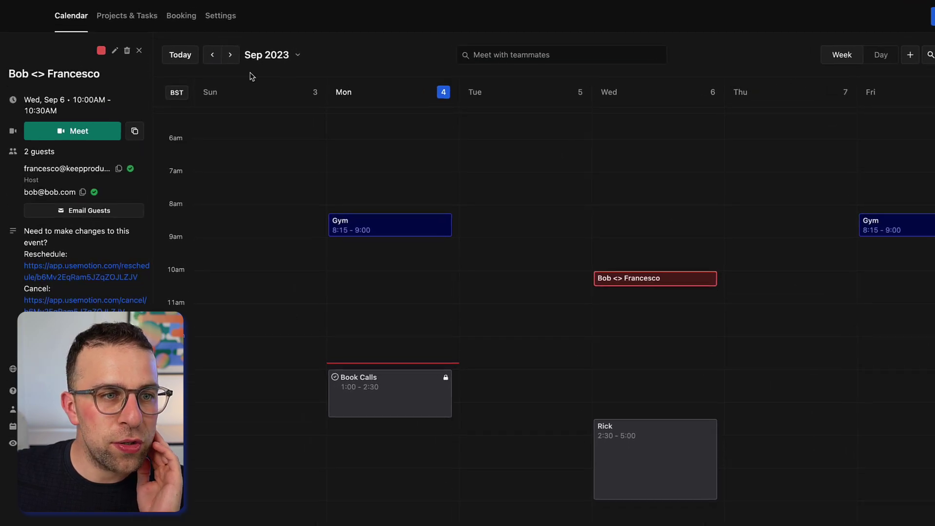
Review the settings for calendars, default view, auto-scheduling, the My Tasks (Private) workspace and workspace members
click(221, 23)
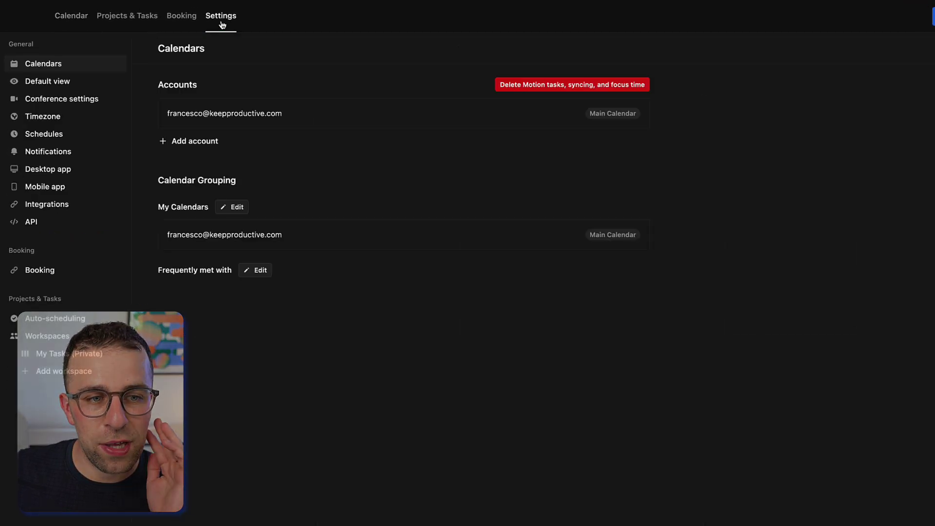
click(76, 88)
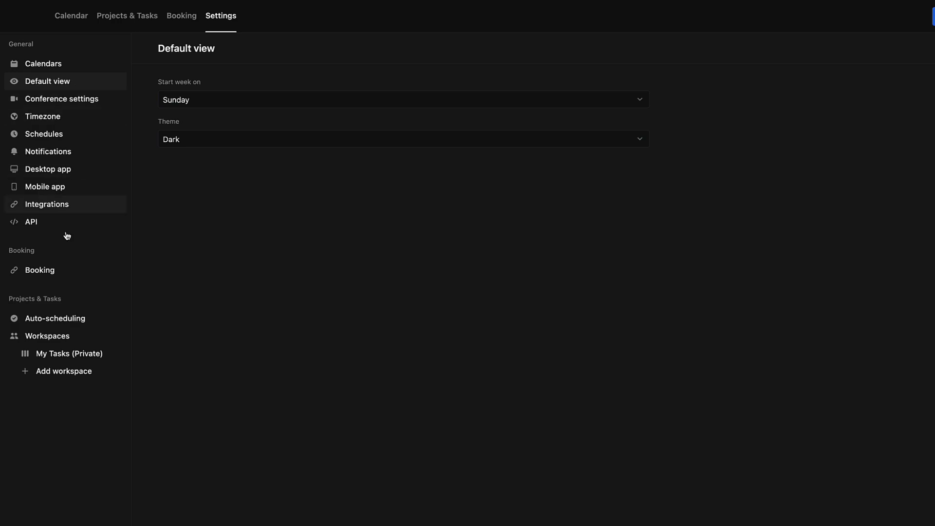
click(70, 319)
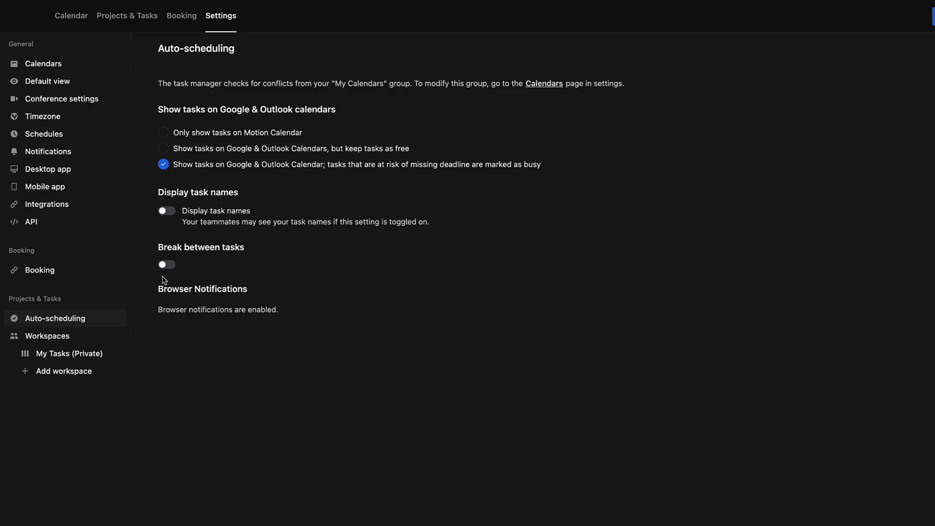
click(75, 353)
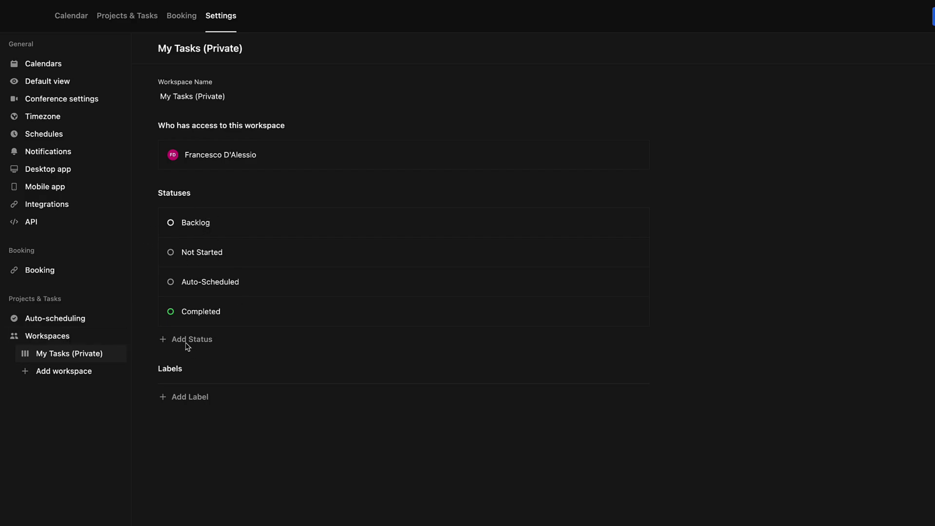
click(77, 336)
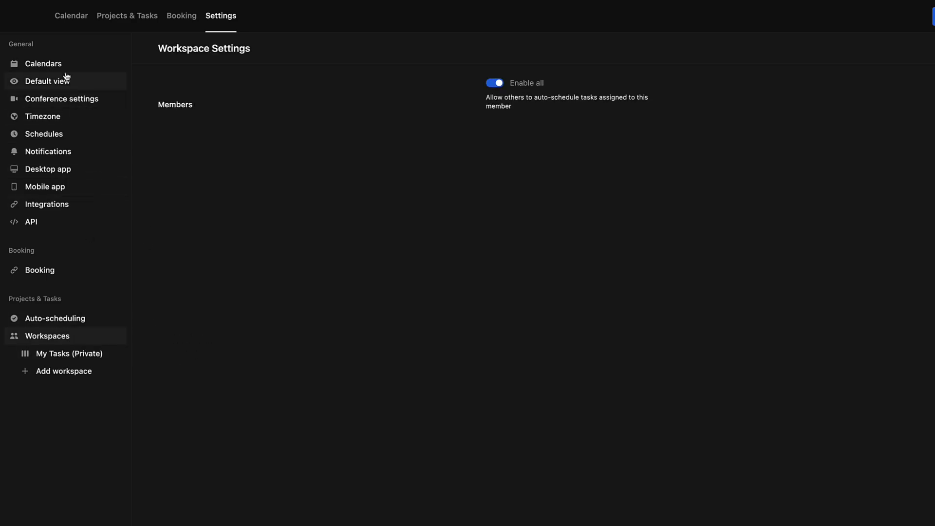
Review the settings for the mobile app, notifications, schedules, timezone and conferencing
click(75, 186)
key(super+Tab)
click(74, 156)
click(75, 130)
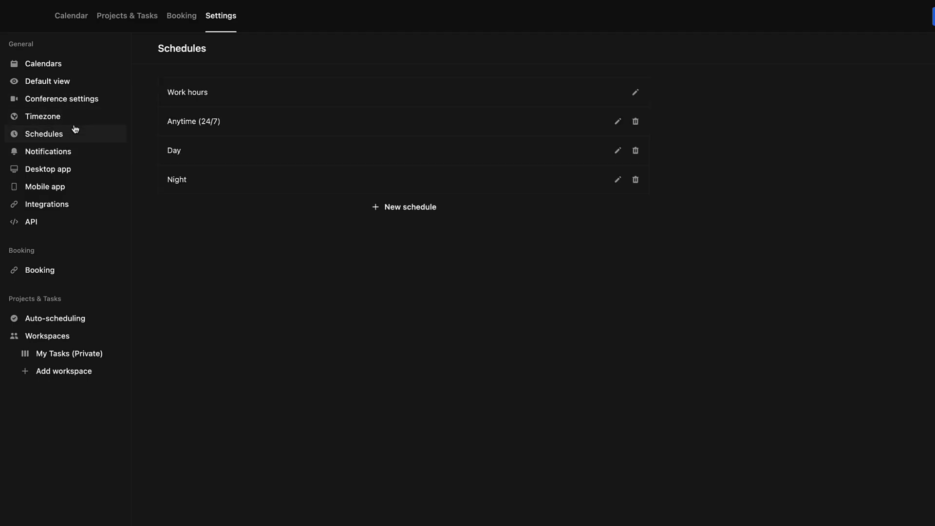
click(91, 121)
click(92, 100)
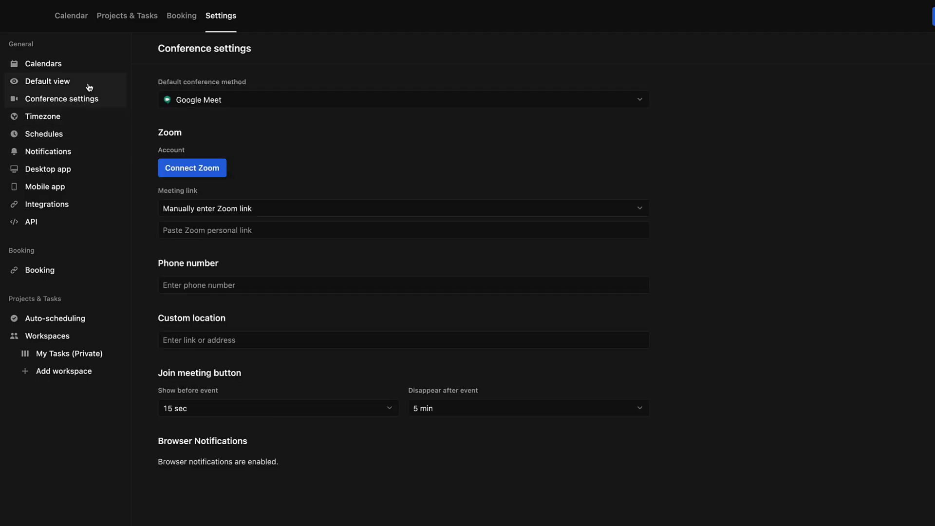
Look over the My Tasks projects and the schedule view, and return to the calendar
click(127, 16)
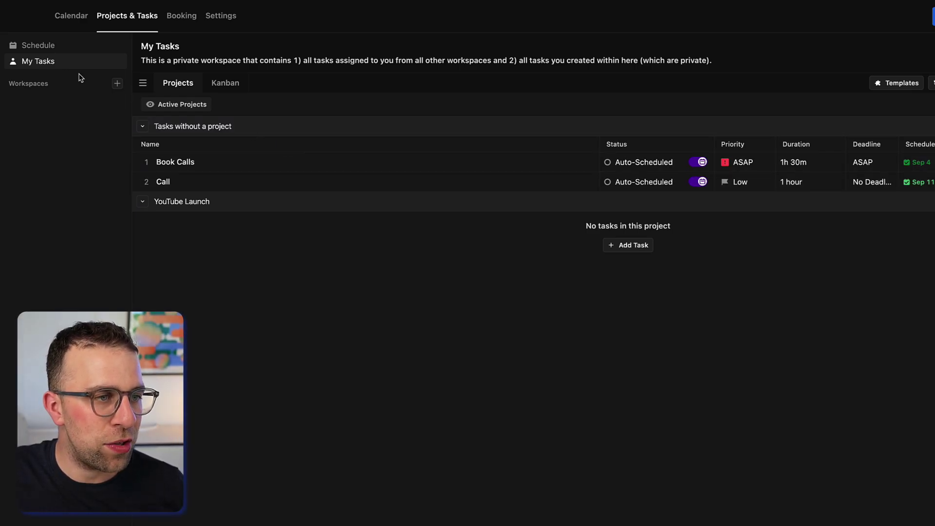
click(59, 46)
click(77, 27)
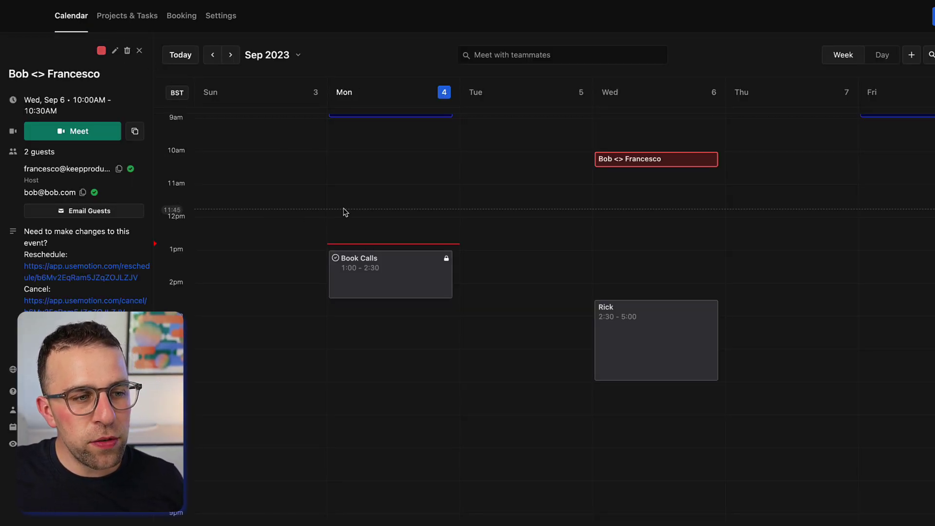
scroll(346, 211, up, 2)
click(414, 215)
click(409, 246)
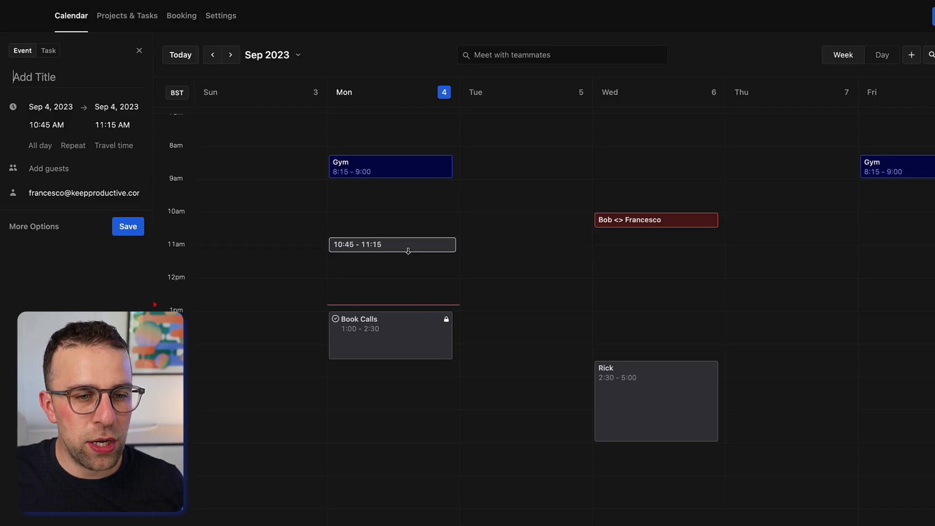
key(Escape)
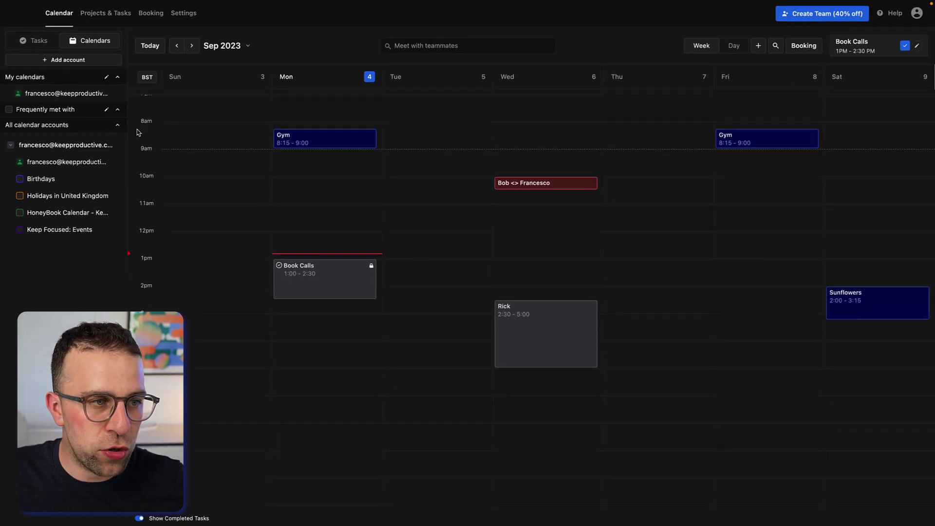
Show the calendar's task list, open the focus banner for Monday's Book Calls task, check the task details from it and close it
click(34, 40)
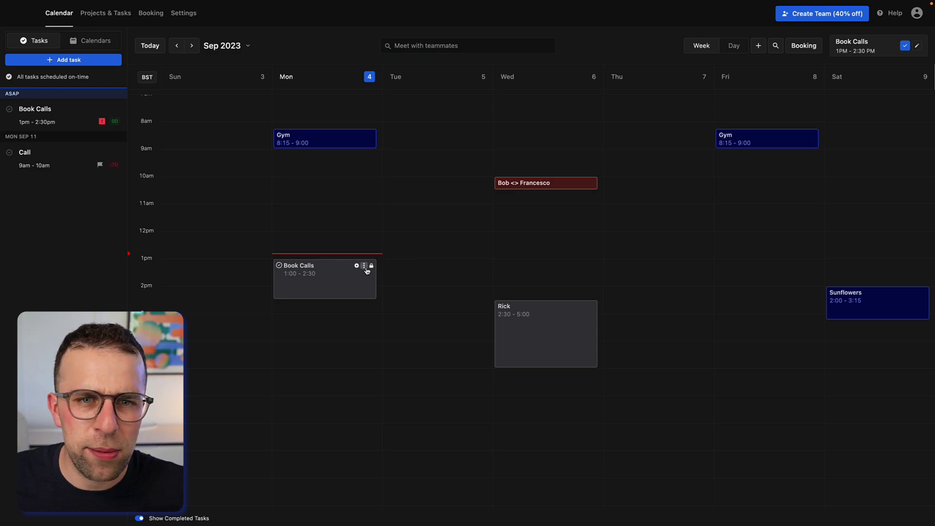
click(365, 267)
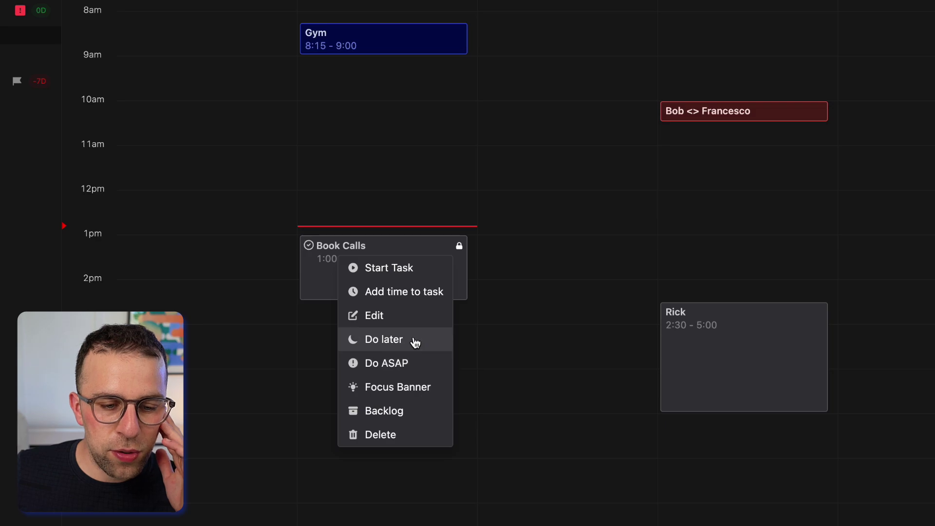
click(423, 389)
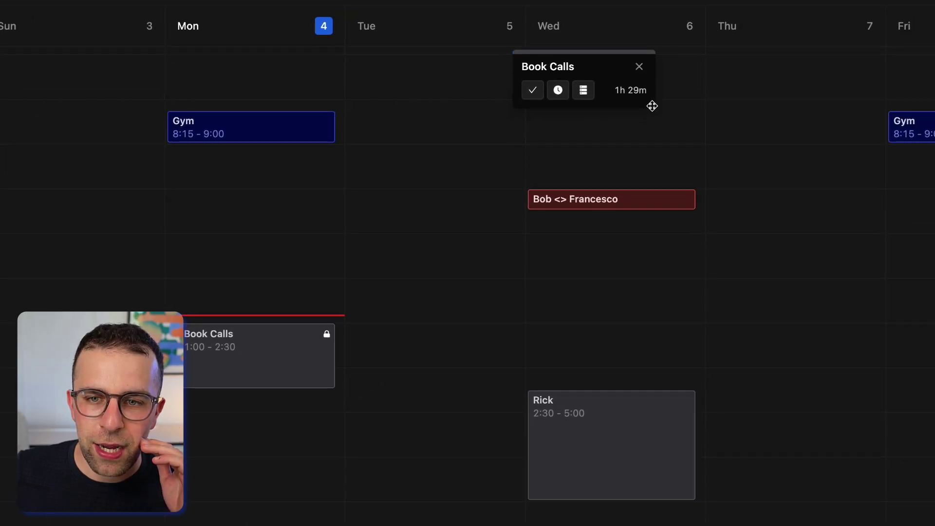
click(584, 91)
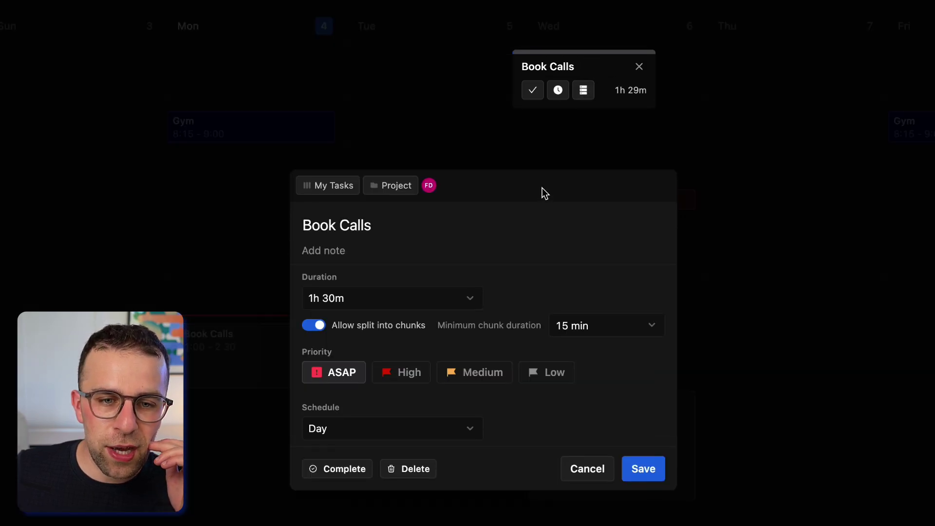
click(471, 108)
click(640, 67)
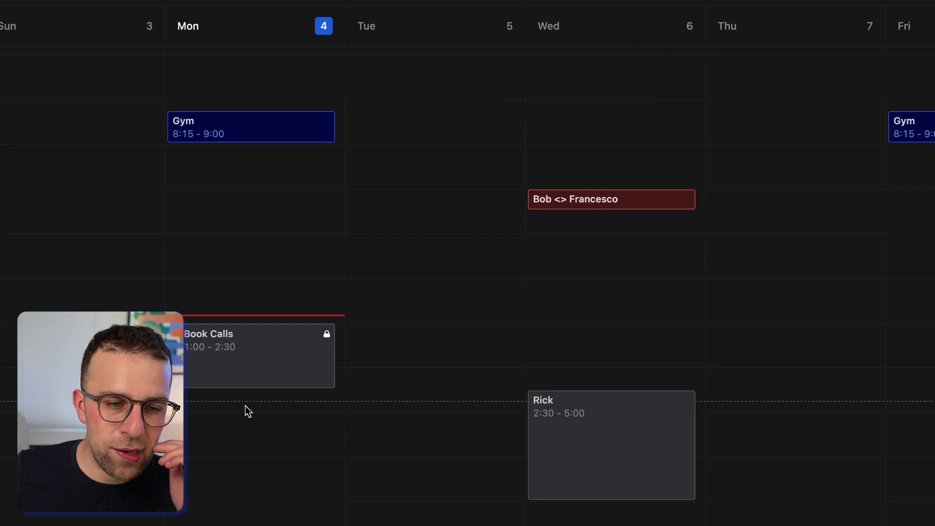
Start Monday's Book Calls task, and open and close its details
click(302, 334)
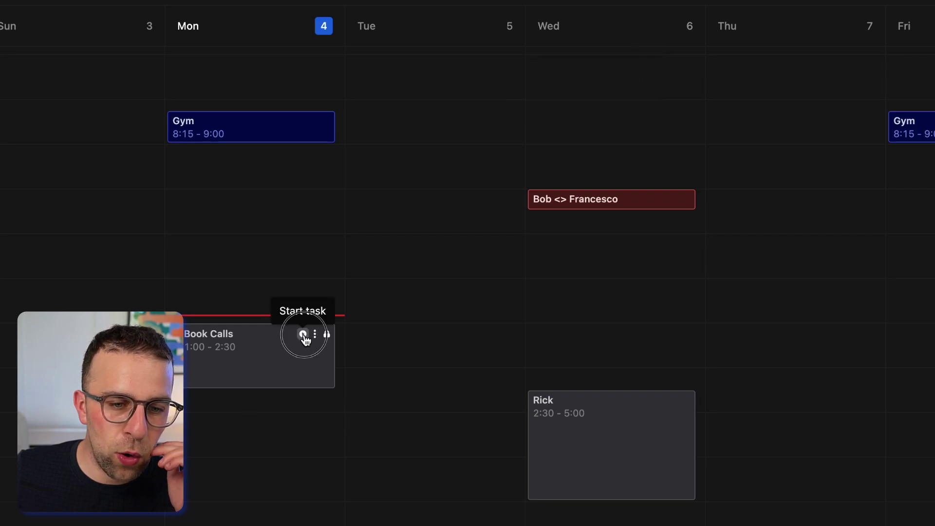
click(267, 351)
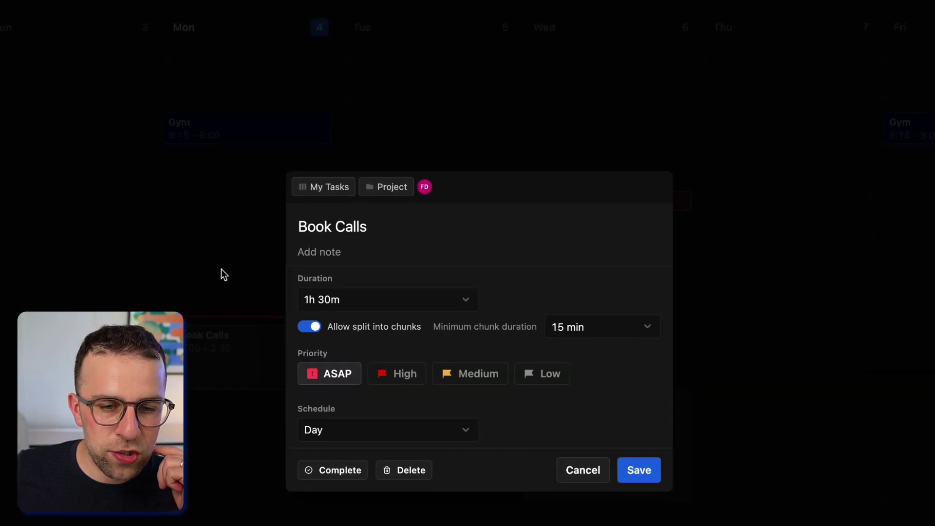
click(222, 271)
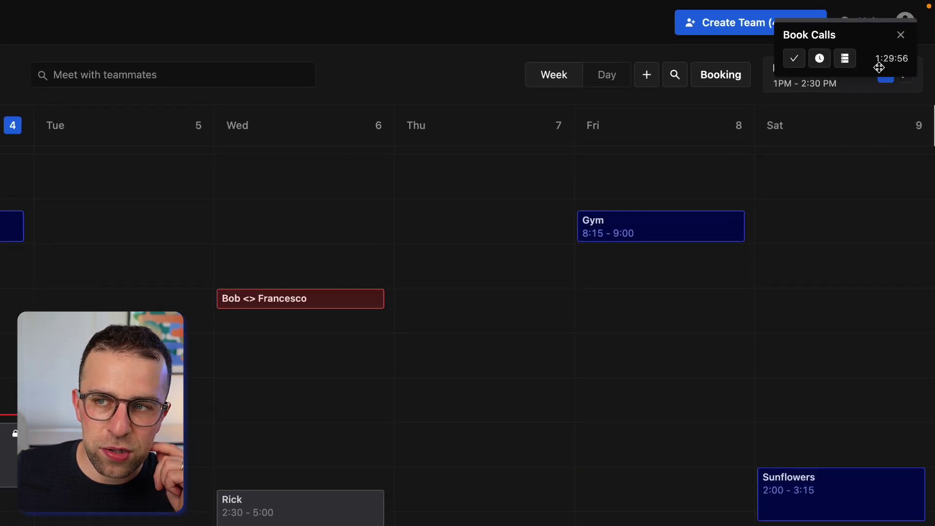
Examine the durations offered for adding time to the Book Calls task without choosing one
right_click(11, 446)
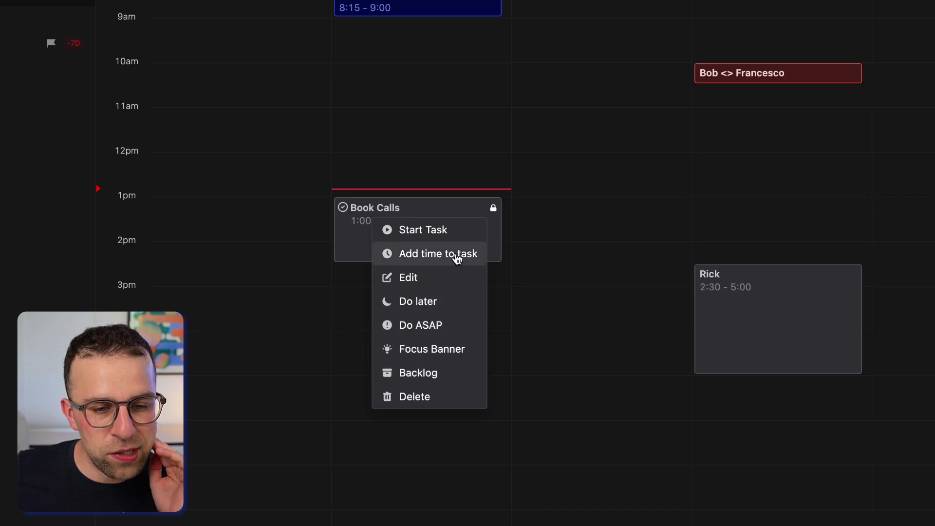
mouse_move(457, 258)
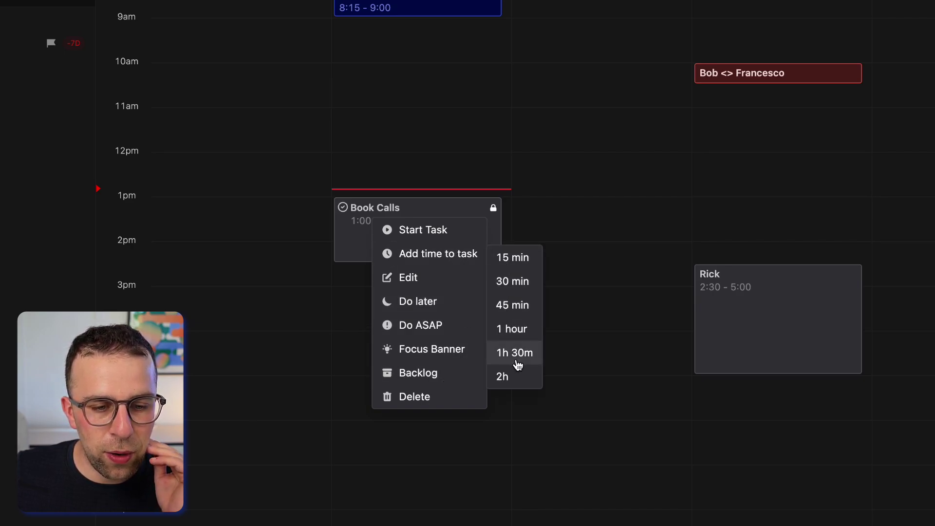
click(456, 160)
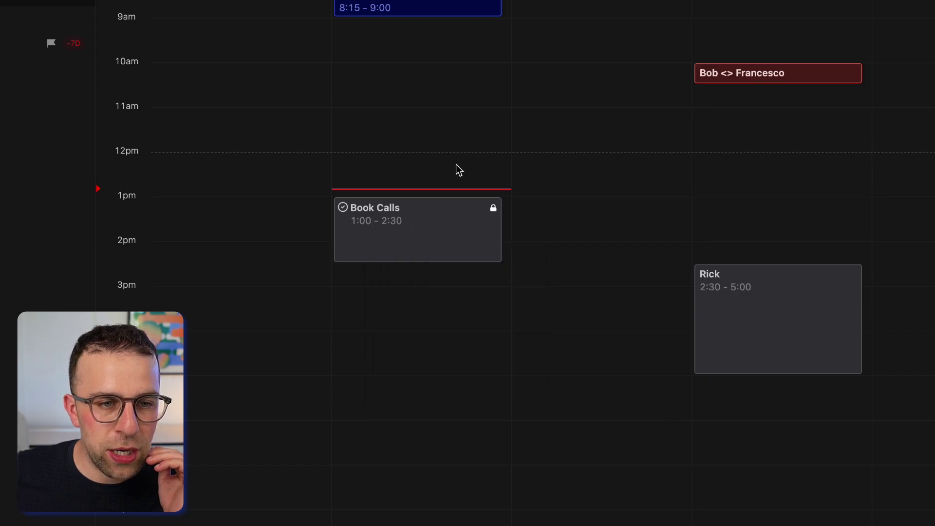
Assign the Book Calls task to the YouTube Launch project
click(458, 213)
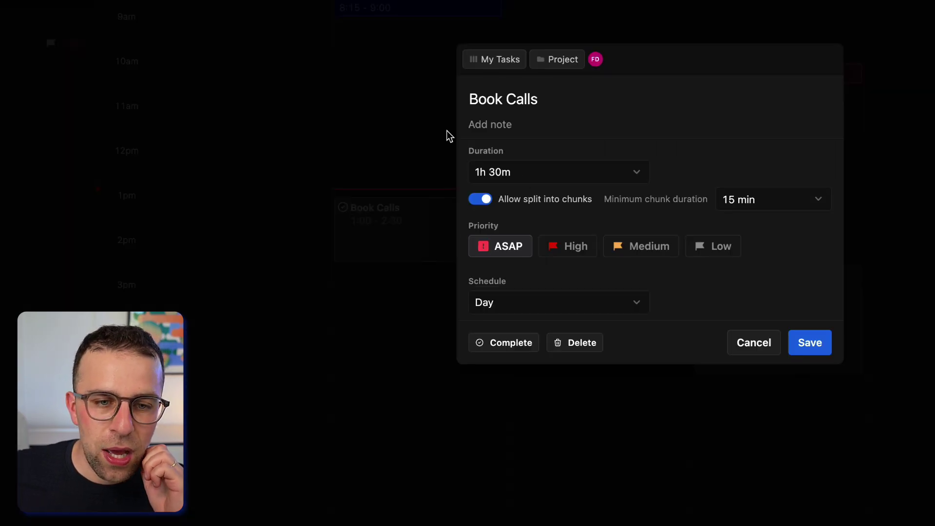
click(550, 62)
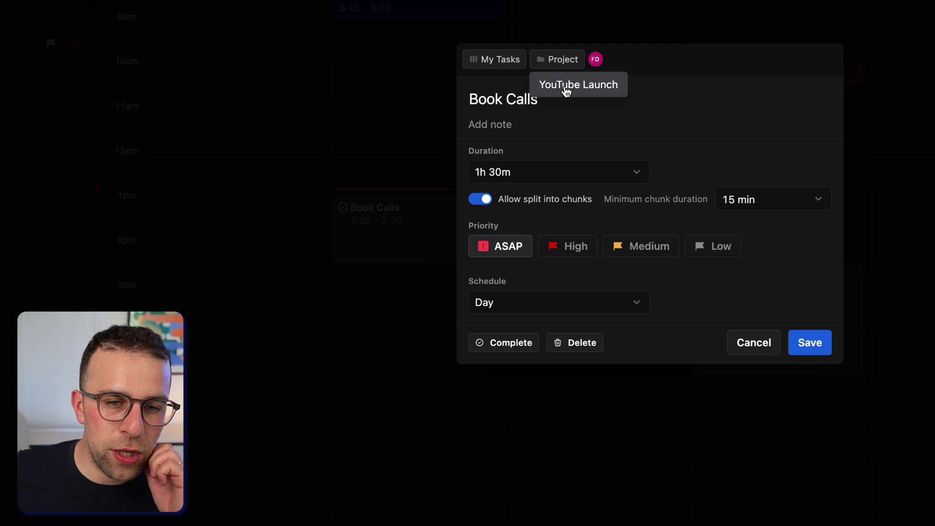
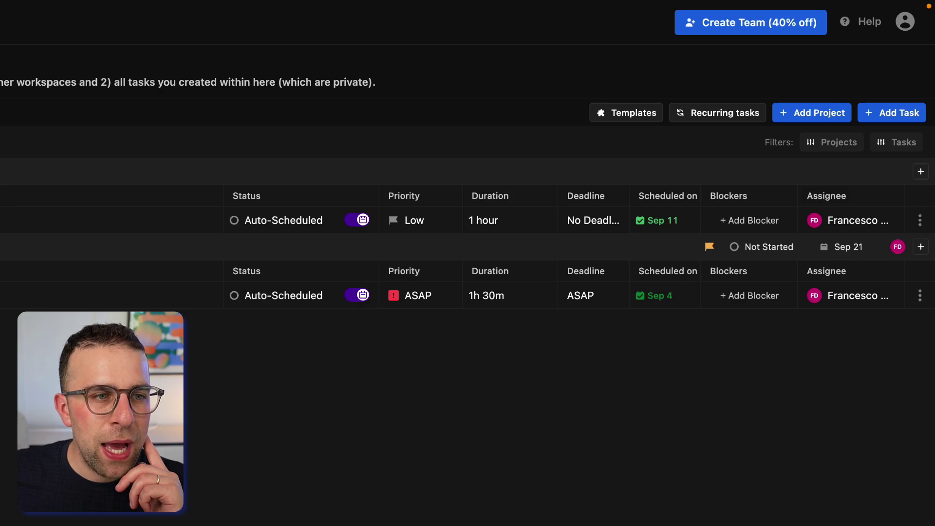
Check the new workspace form without saving it, and view the backlog of the My Tasks projects
click(98, 69)
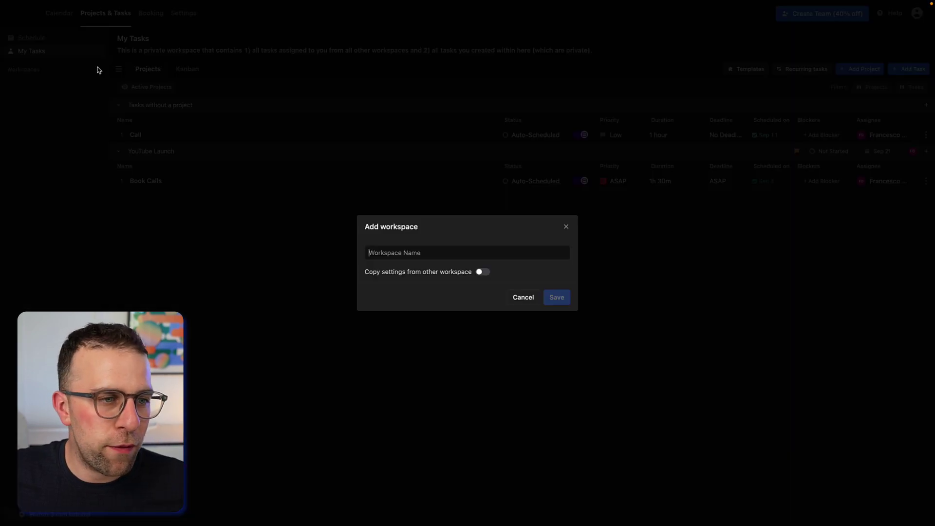
click(524, 298)
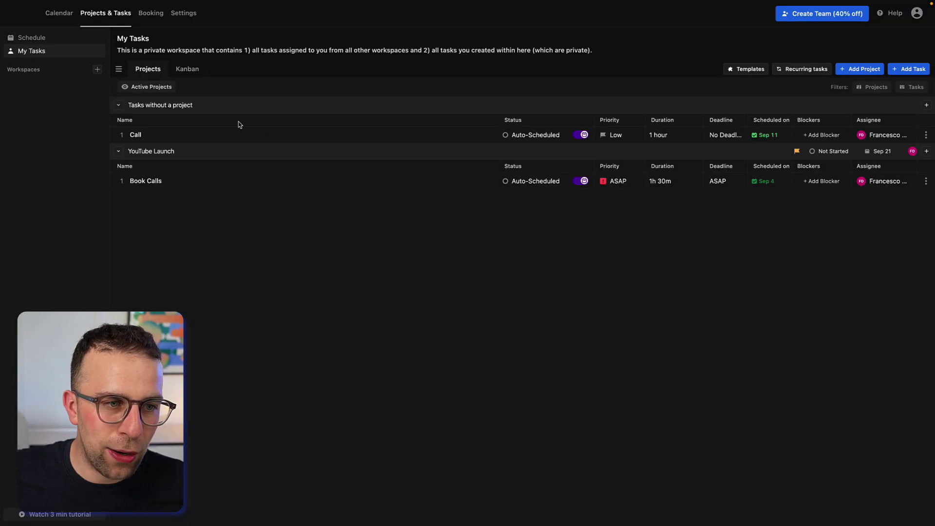
click(163, 91)
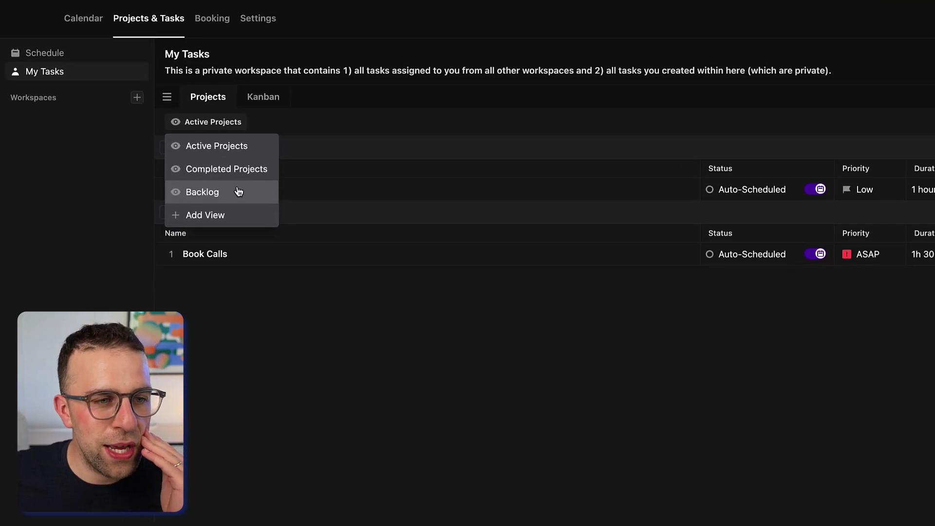
click(238, 191)
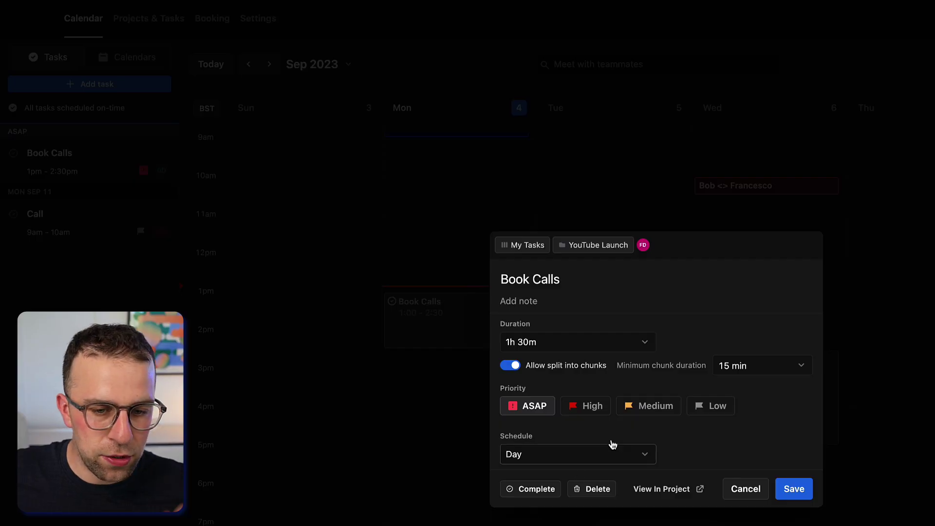
Close the Book Calls task details and move Monday's Book Calls task to the backlog
click(427, 369)
click(521, 303)
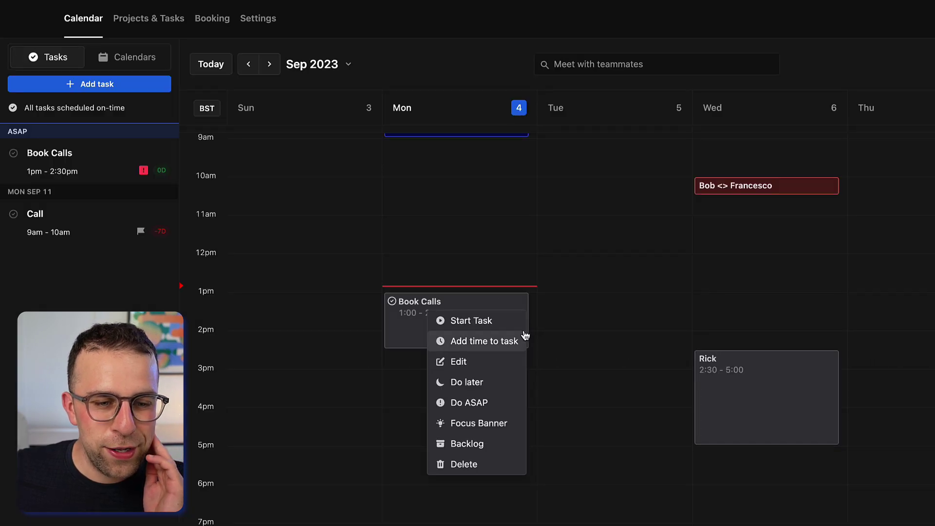
click(487, 444)
Look for the backlogged task in the My Tasks backlog view, including under tasks without a project
click(149, 18)
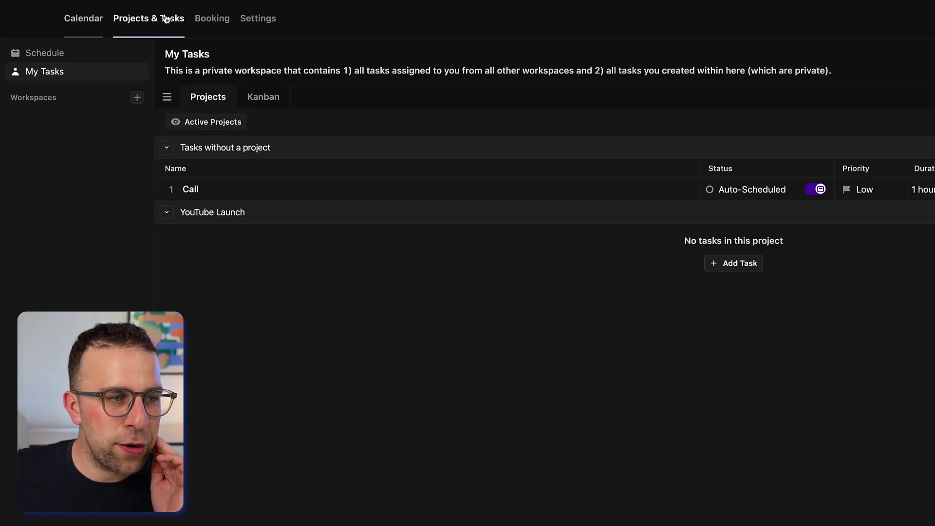
click(168, 98)
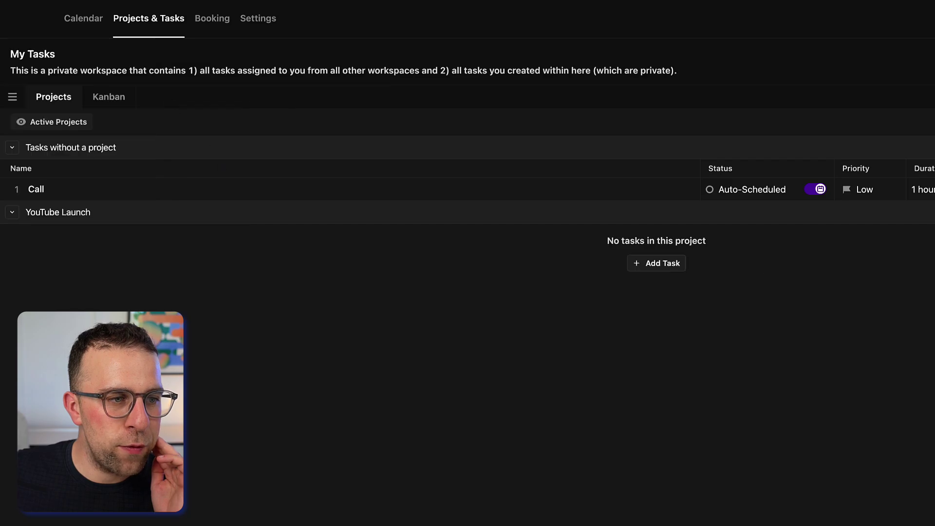
click(14, 97)
click(214, 123)
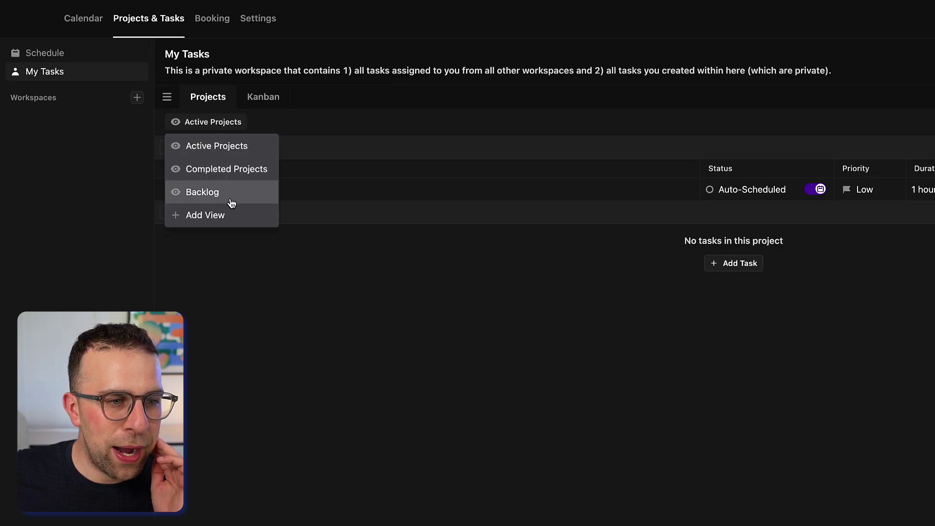
click(228, 197)
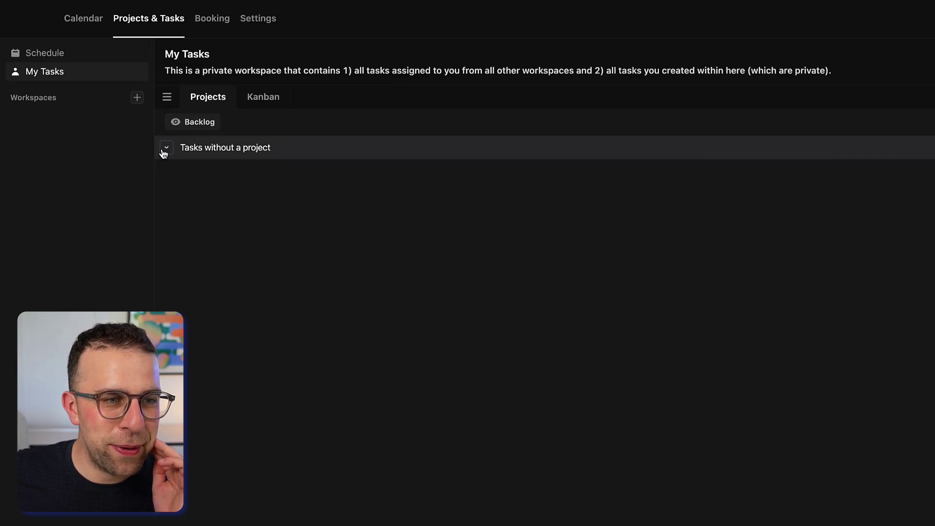
click(167, 97)
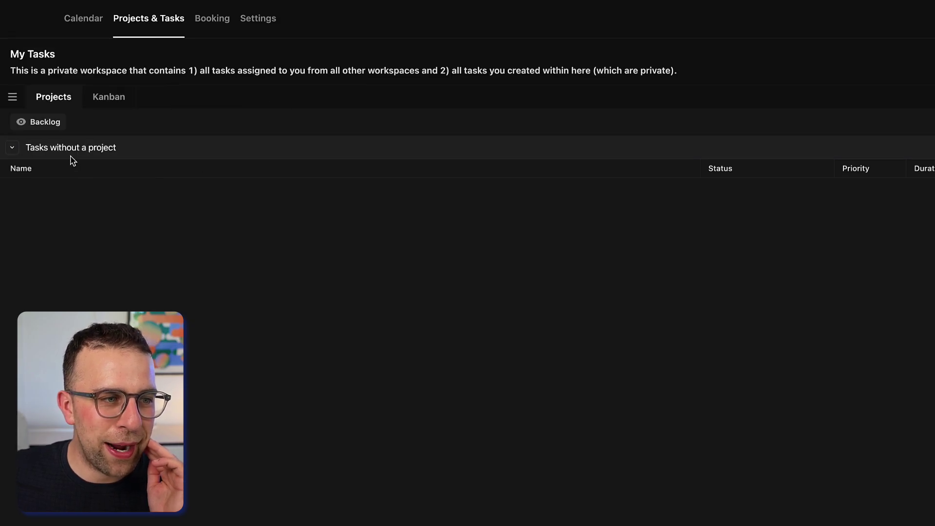
click(13, 97)
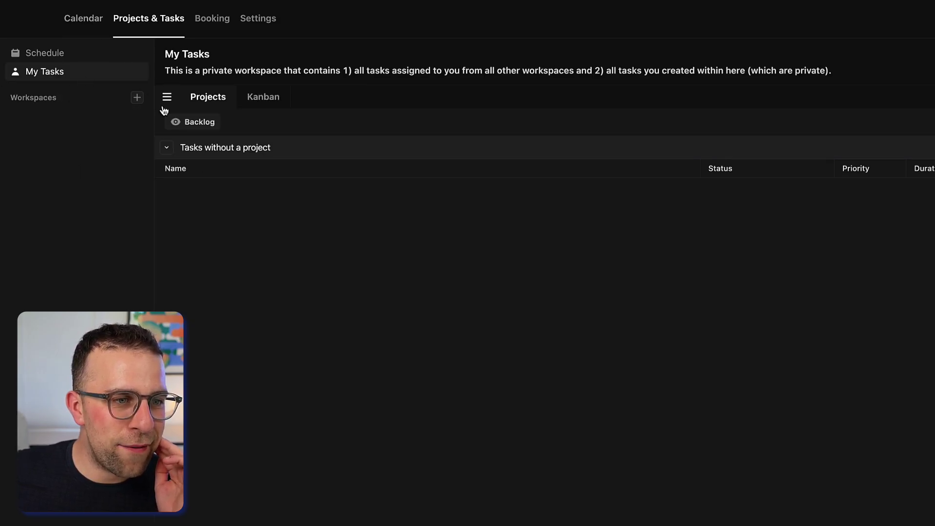
Check Monday in the calendar, and open and close the full details of the backlogged Book Calls task
click(74, 20)
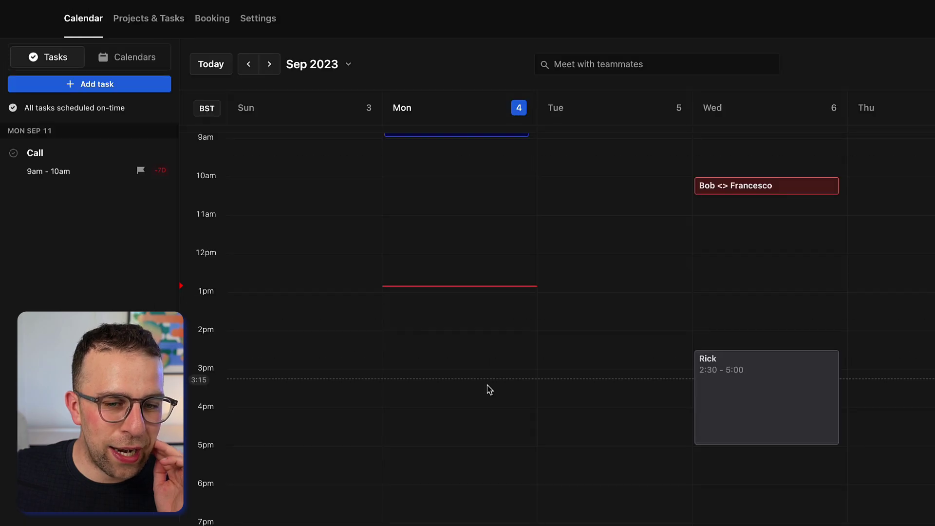
scroll(494, 284, up, 3)
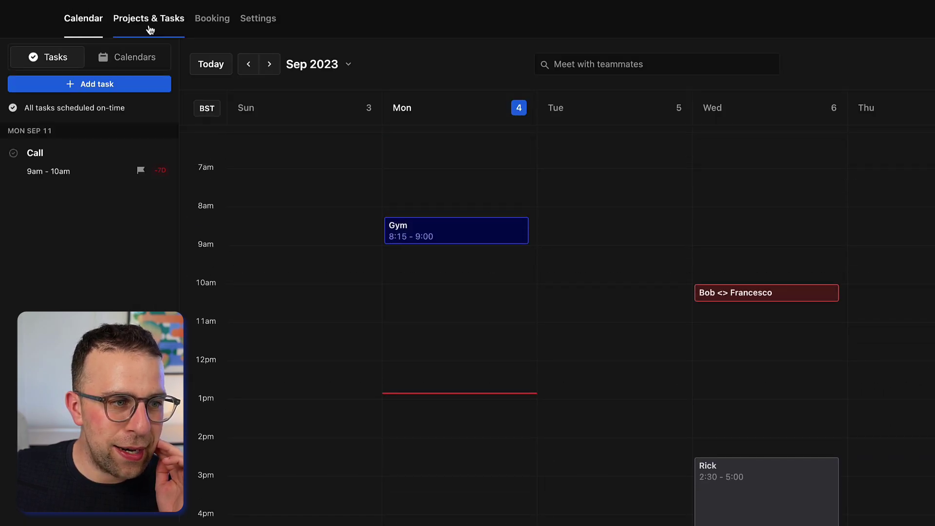
key(ctrl+k)
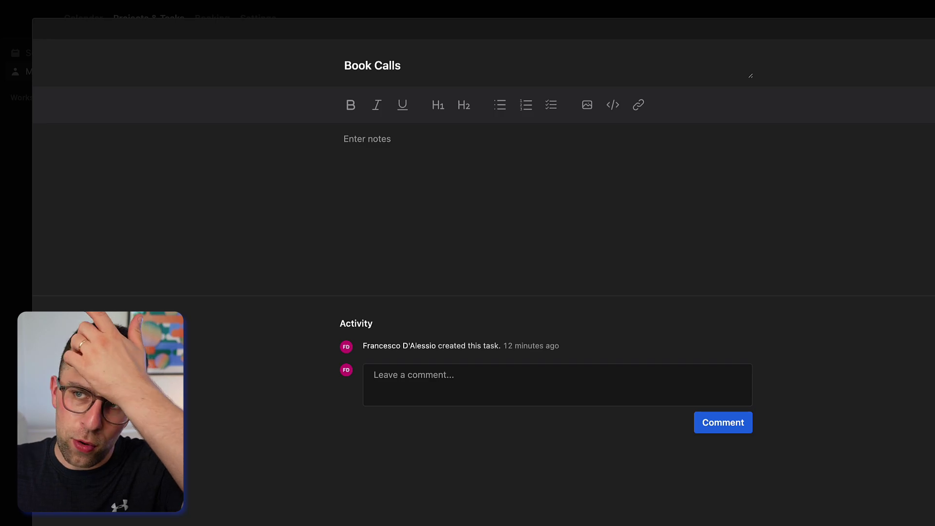
key(Escape)
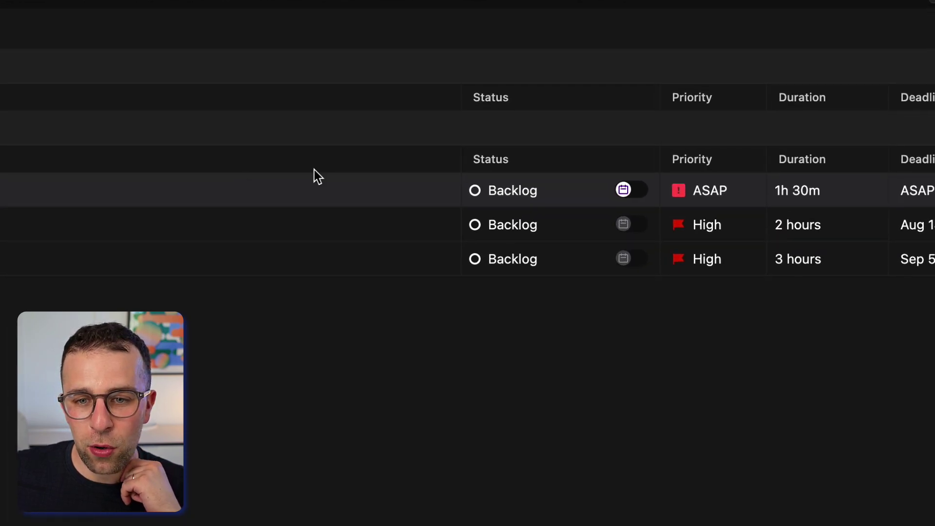
Set the backlogged Book Calls task's status to Auto-Scheduled, close its details and check Monday in the calendar
click(530, 189)
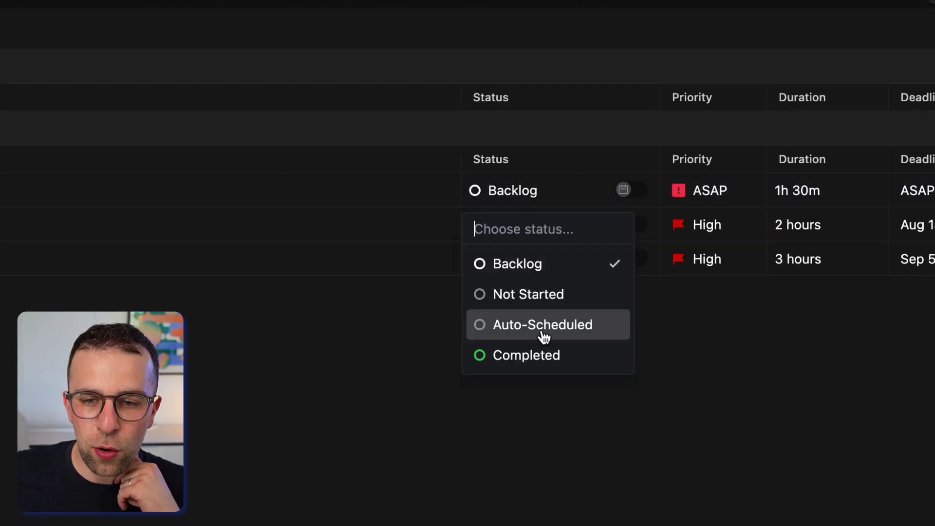
click(545, 313)
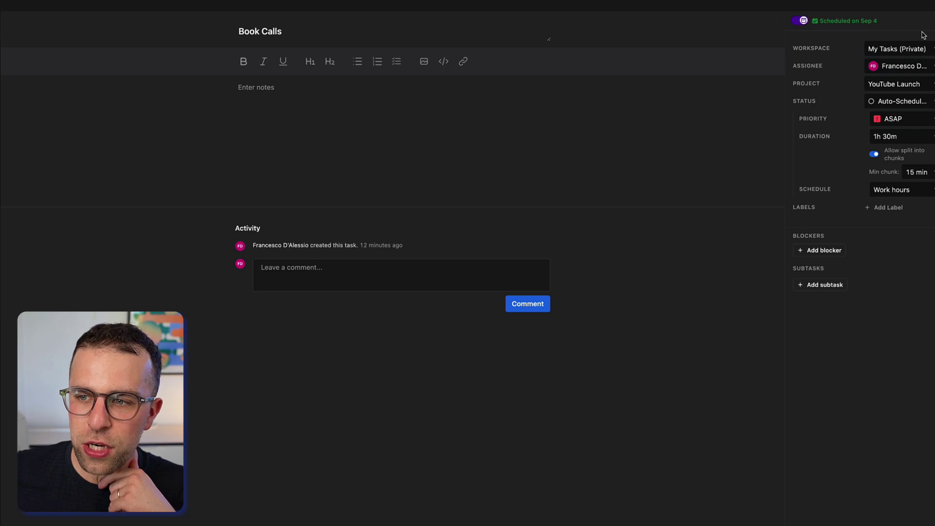
key(Escape)
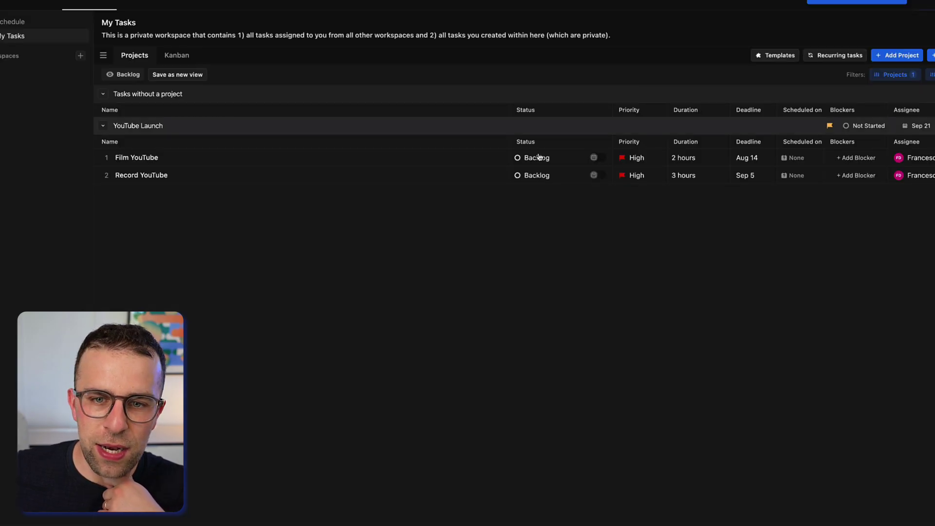
click(51, 9)
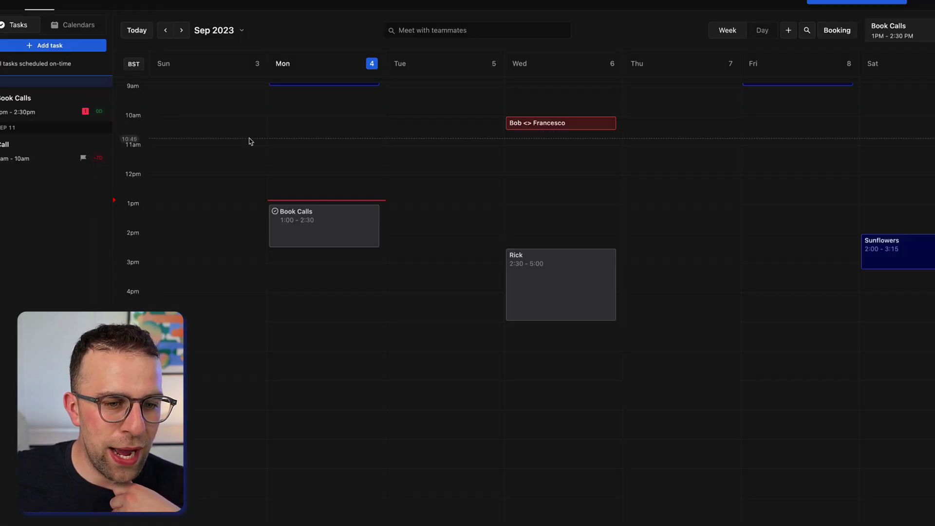
scroll(363, 201, up, 1)
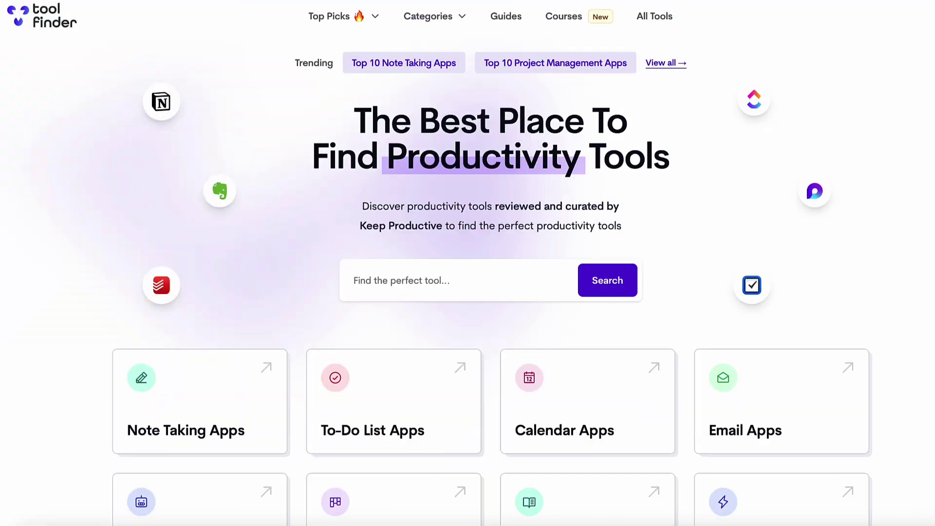
Browse the Tool Finder home page through its top productivity apps and best to-do list applications
scroll(468, 263, down, 10)
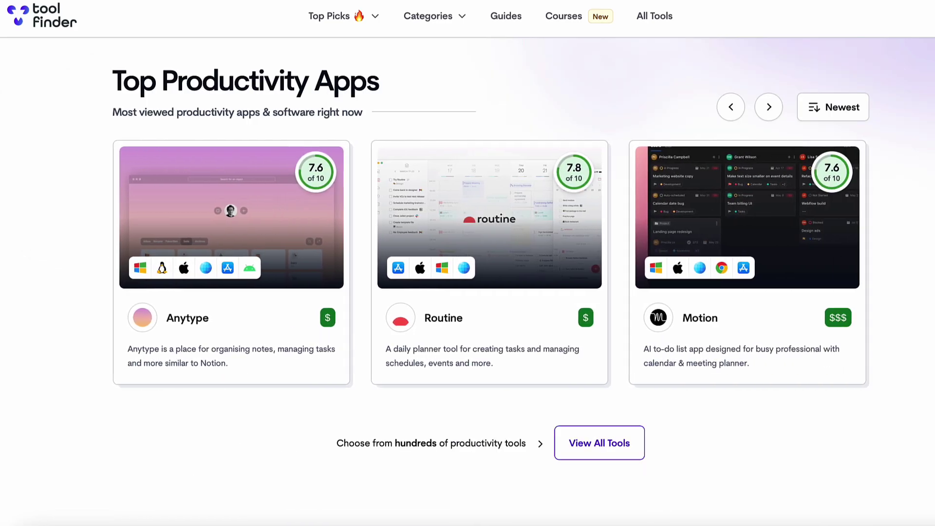
scroll(467, 263, down, 10)
scroll(467, 264, down, 10)
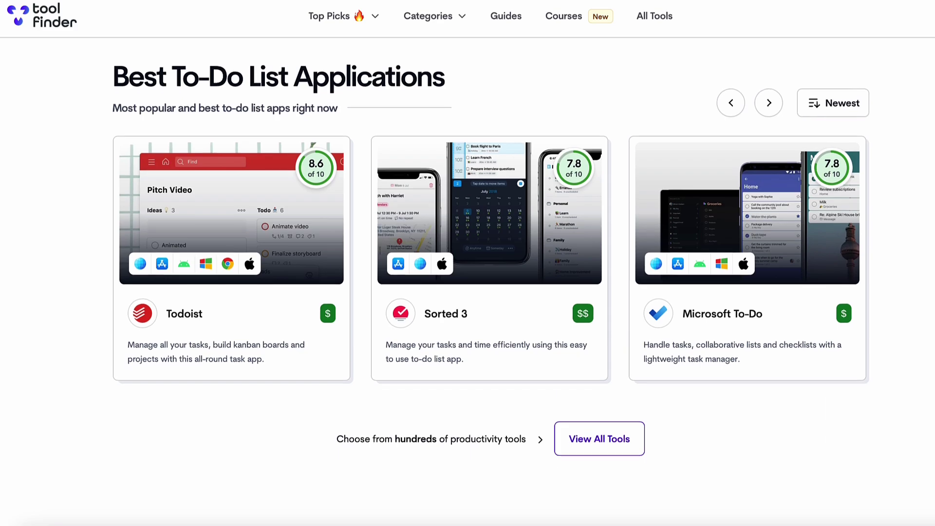